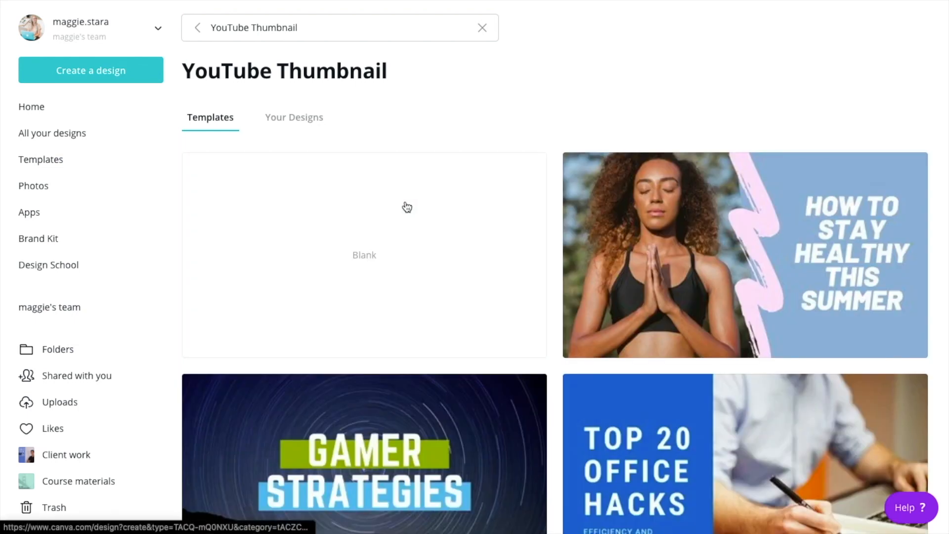
Create a blank YouTube Thumbnail design and title it "End Screens"
left_click(361, 225)
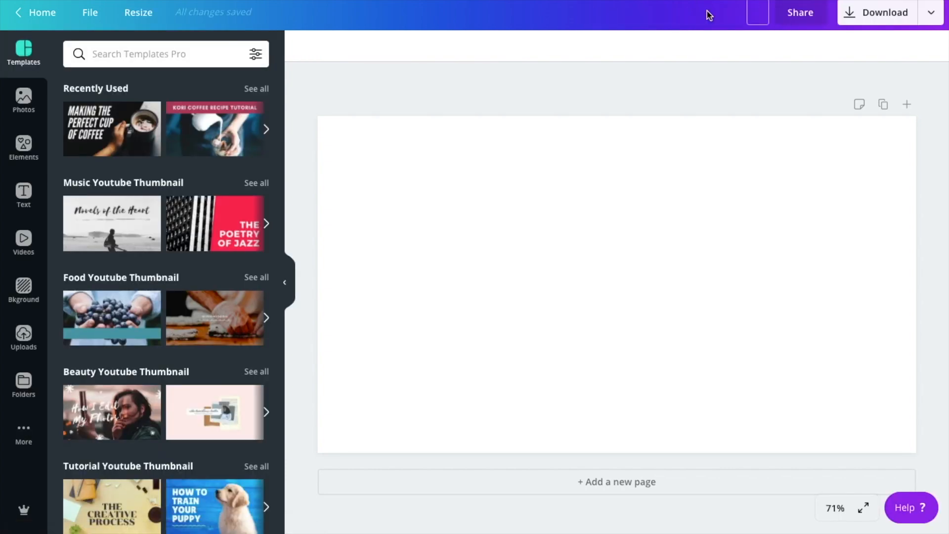
type("End Screens")
left_click(702, 69)
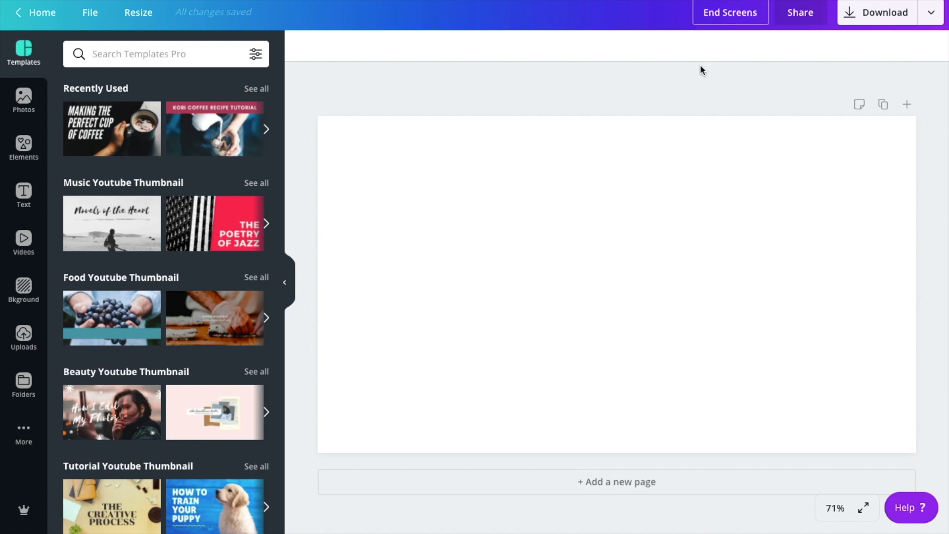
left_click(698, 90)
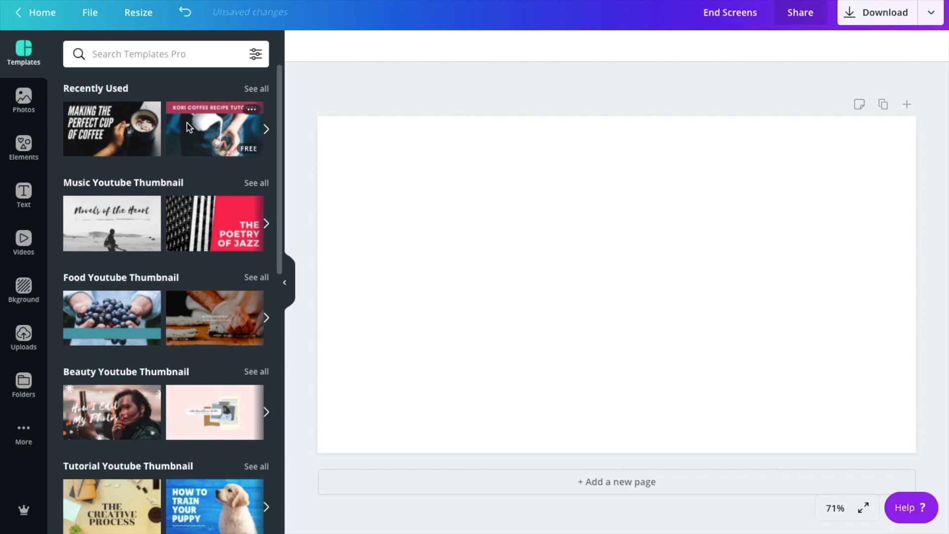
Place the uploaded example end screen screenshot on the first page and enlarge it to fill the page
left_click(22, 342)
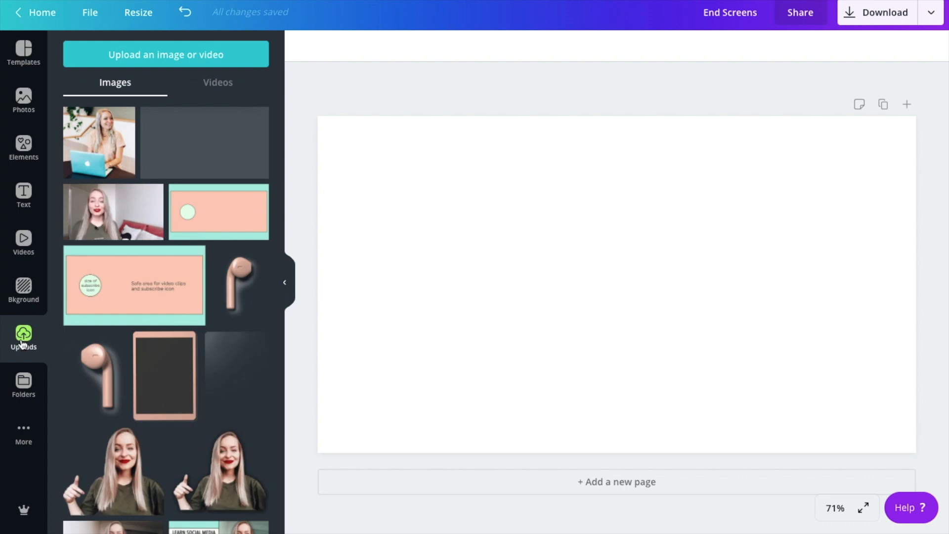
left_click(211, 159)
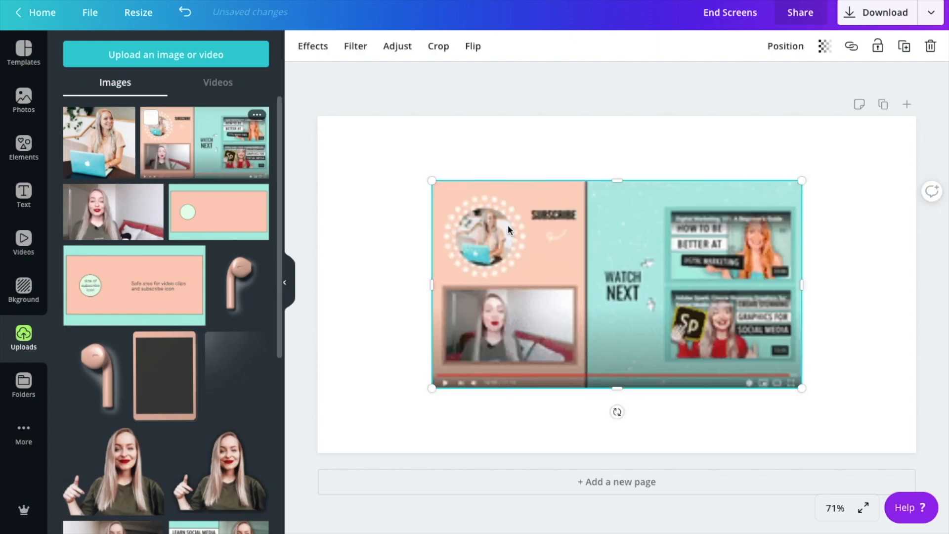
left_click_drag(687, 298, 583, 230)
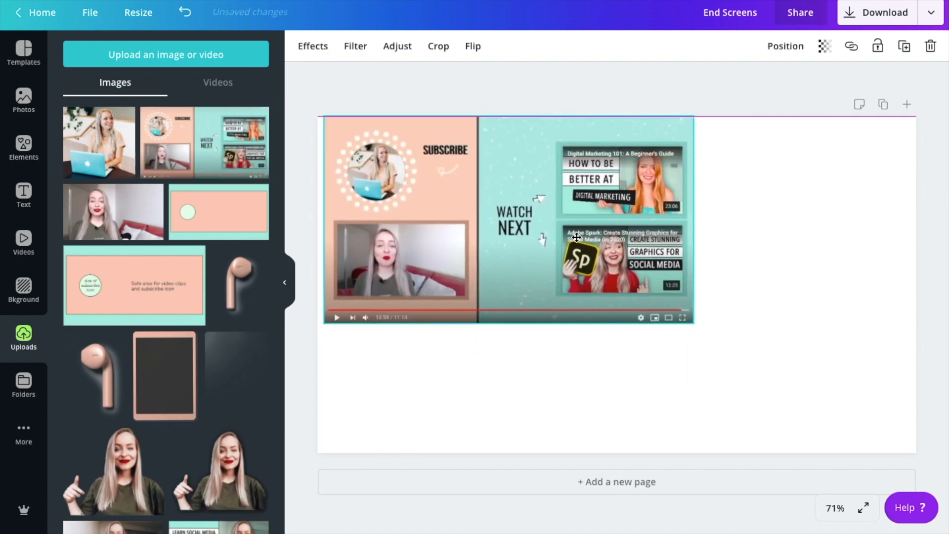
left_click_drag(691, 328, 937, 426)
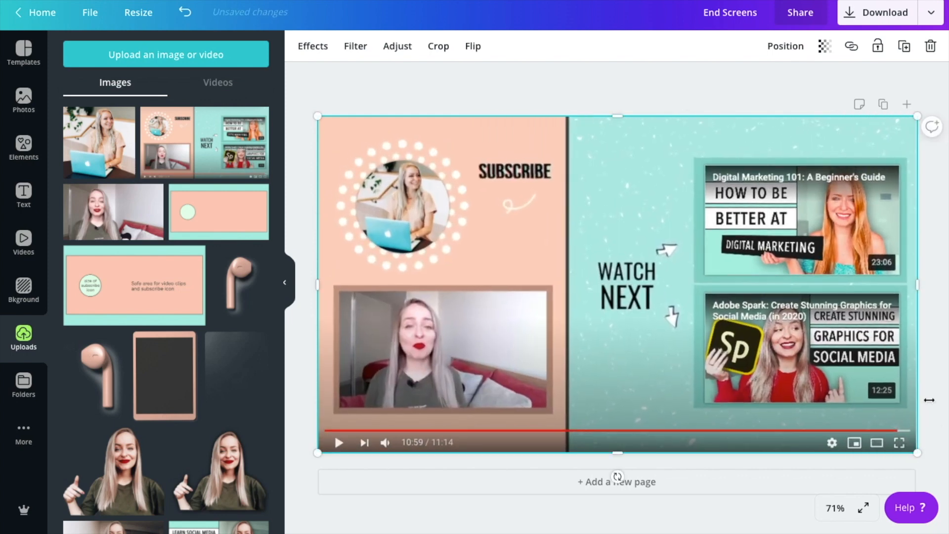
Add a second blank page below the example end screen
left_click(651, 482)
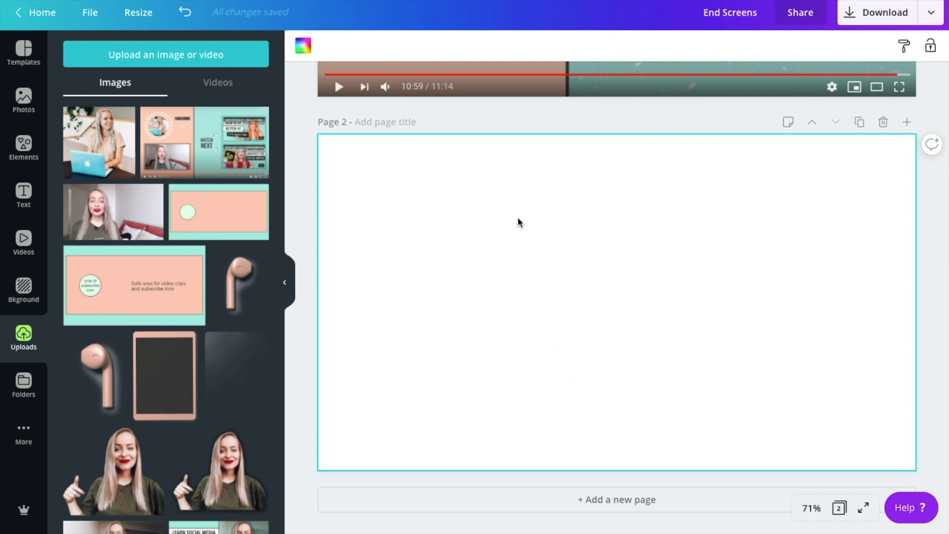
scroll(517, 218, "up", 4)
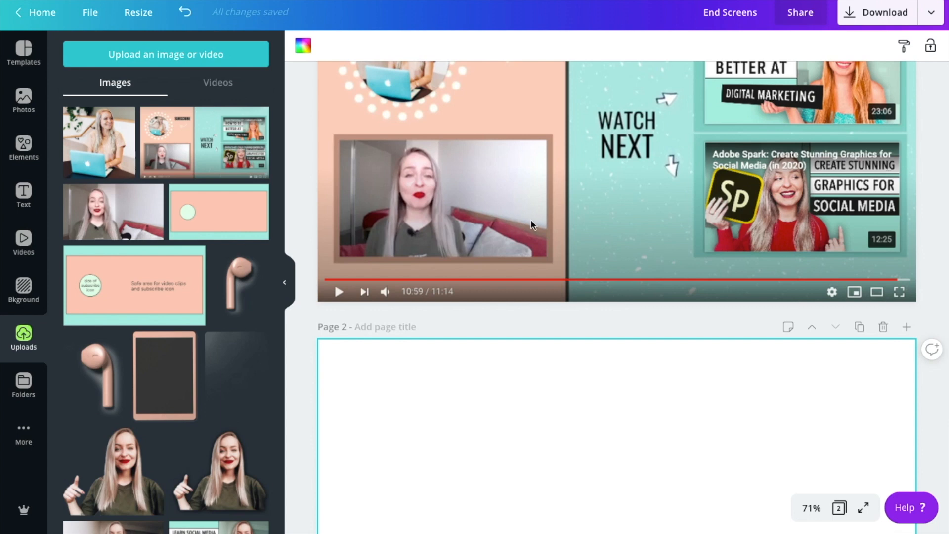
scroll(531, 222, "down", 4)
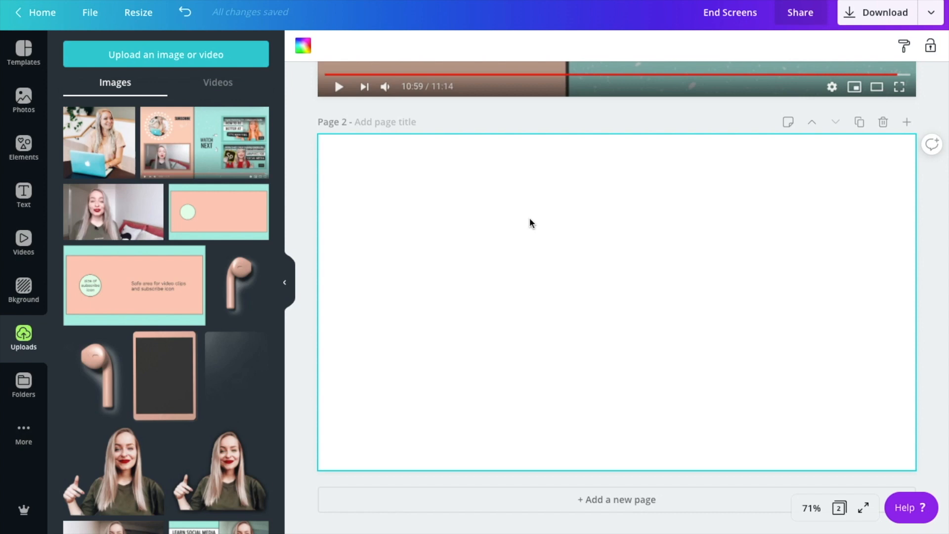
Try the uploaded safe-area guide with text labels on page 2 against the page 1 example, and delete it again
left_click(111, 304)
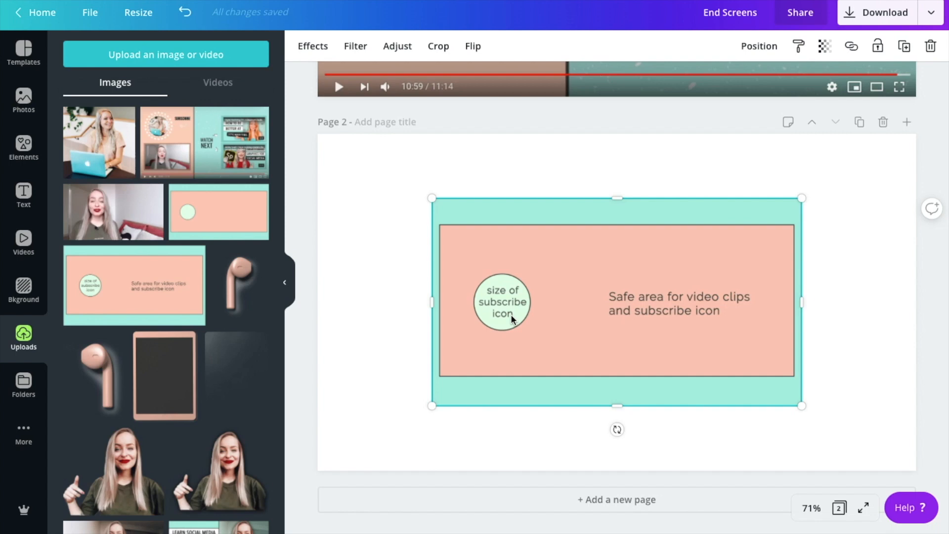
scroll(511, 313, "up", 5)
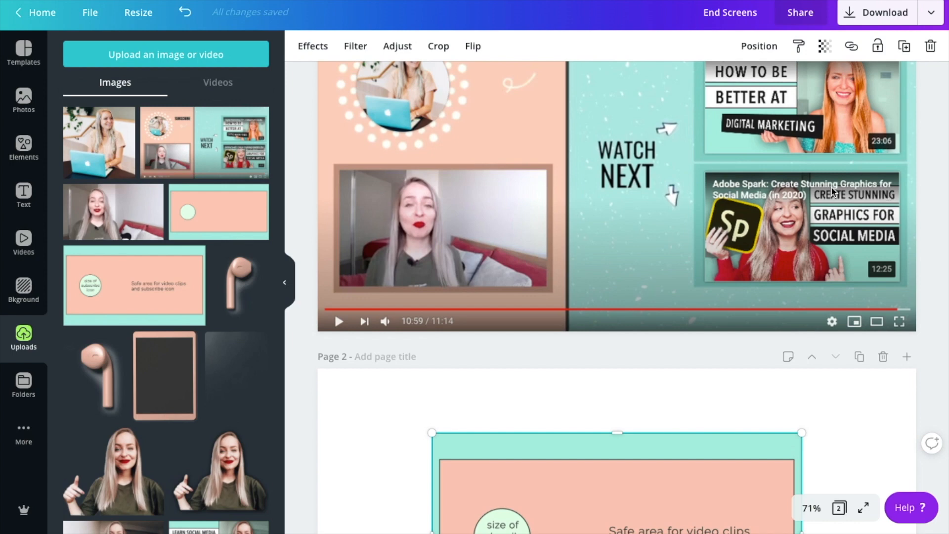
scroll(832, 191, "up", 1)
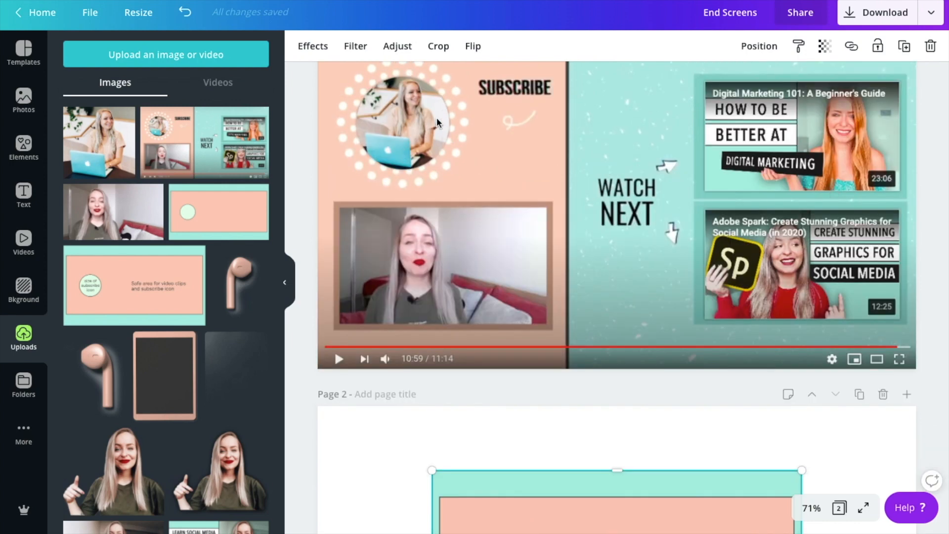
scroll(437, 123, "down", 5)
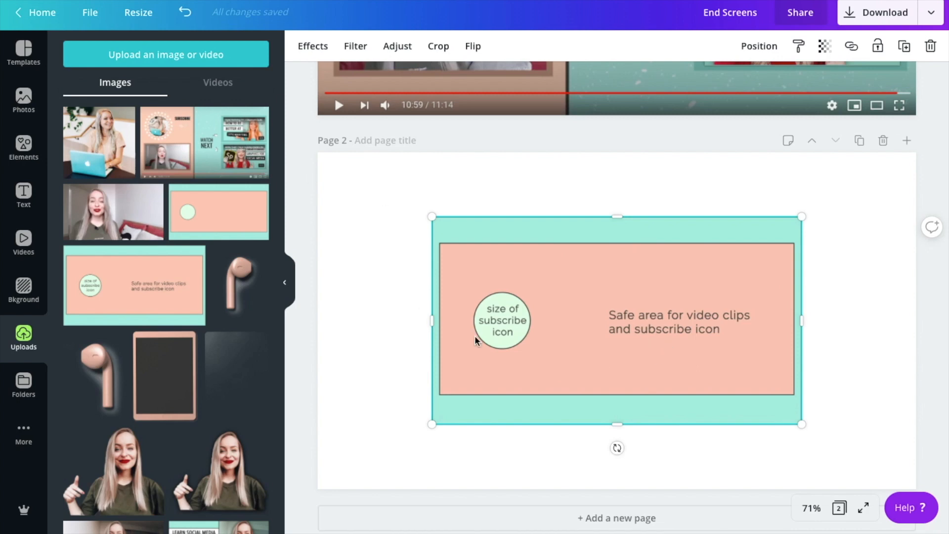
key("Delete")
Insert the uploaded safe-area guide without labels, enlarge it to fill page 2, and lock it in place
left_click(216, 226)
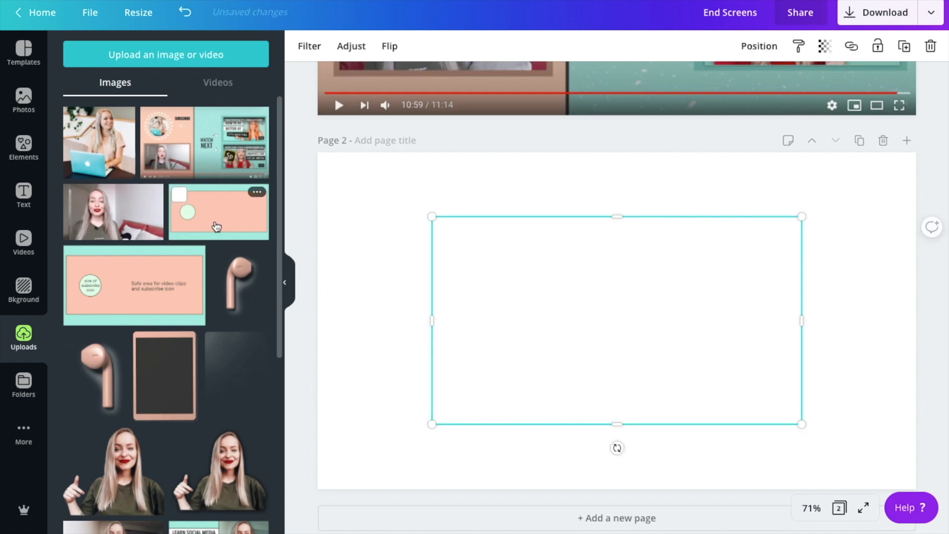
left_click_drag(609, 350, 503, 287)
left_click_drag(687, 360, 916, 490)
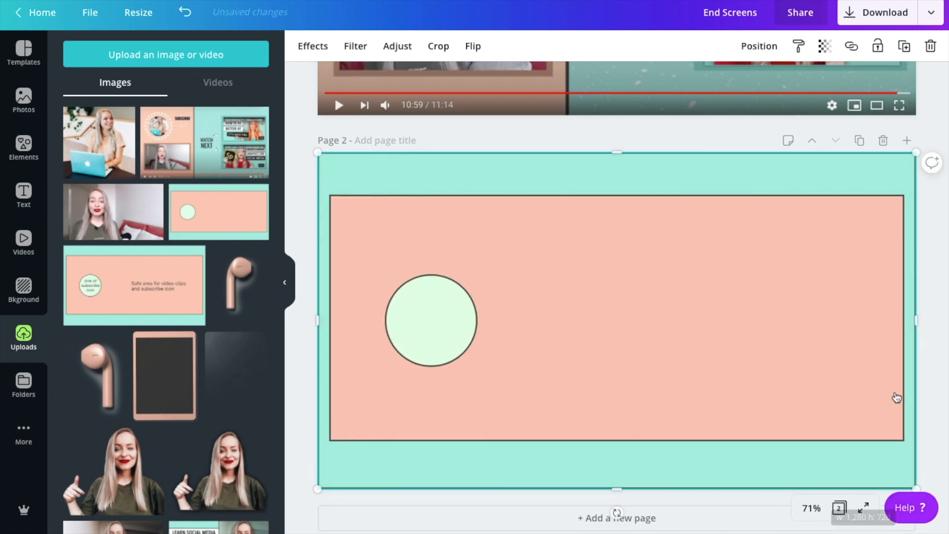
left_click(878, 46)
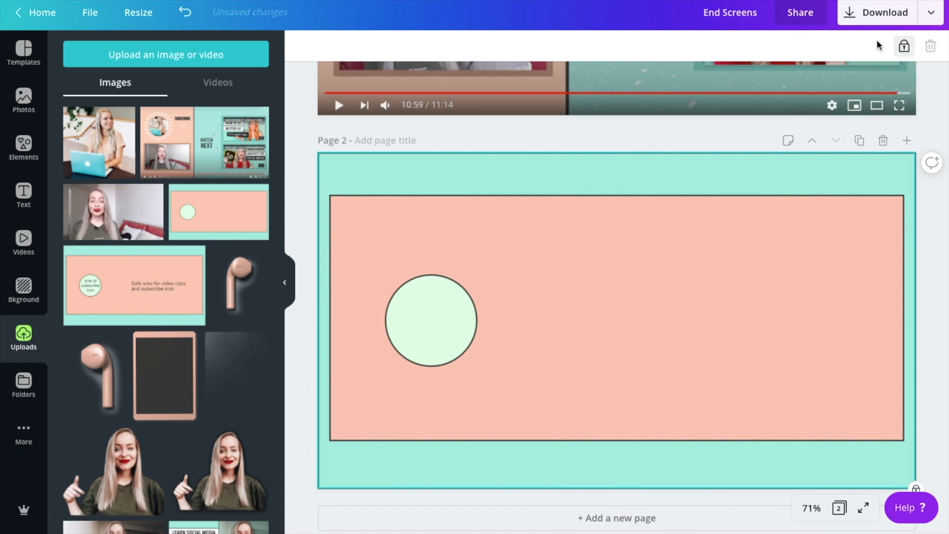
left_click(937, 232)
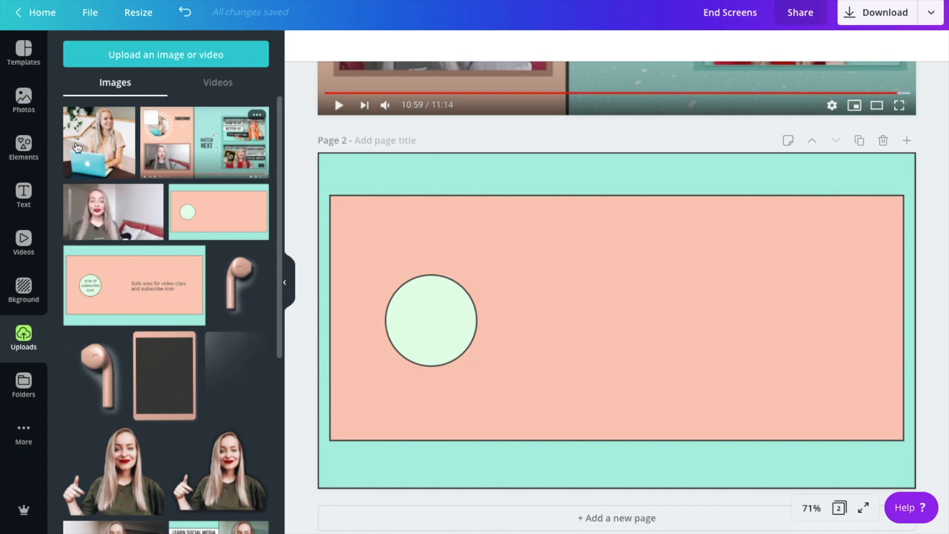
Add a circular frame and fit it exactly over the green subscribe icon circle on page 2
left_click(23, 155)
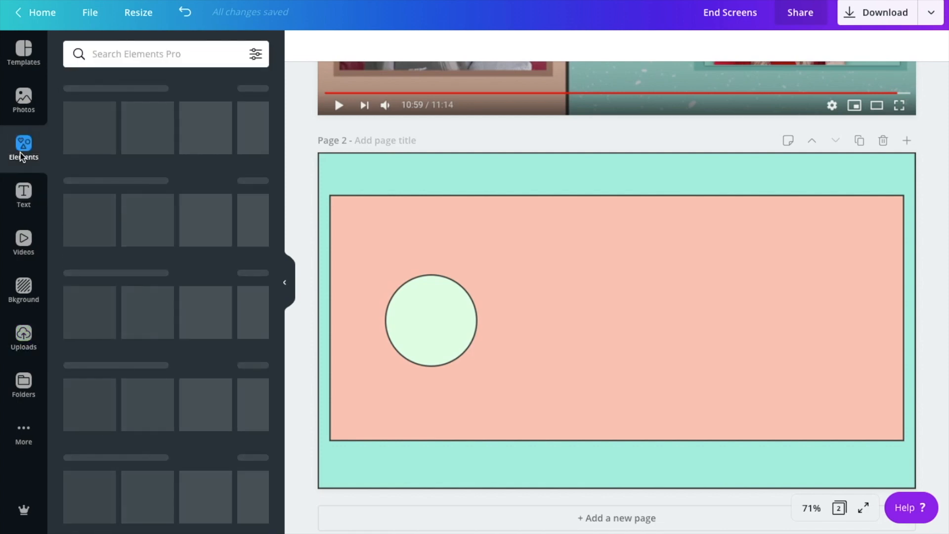
scroll(249, 401, "down", 2)
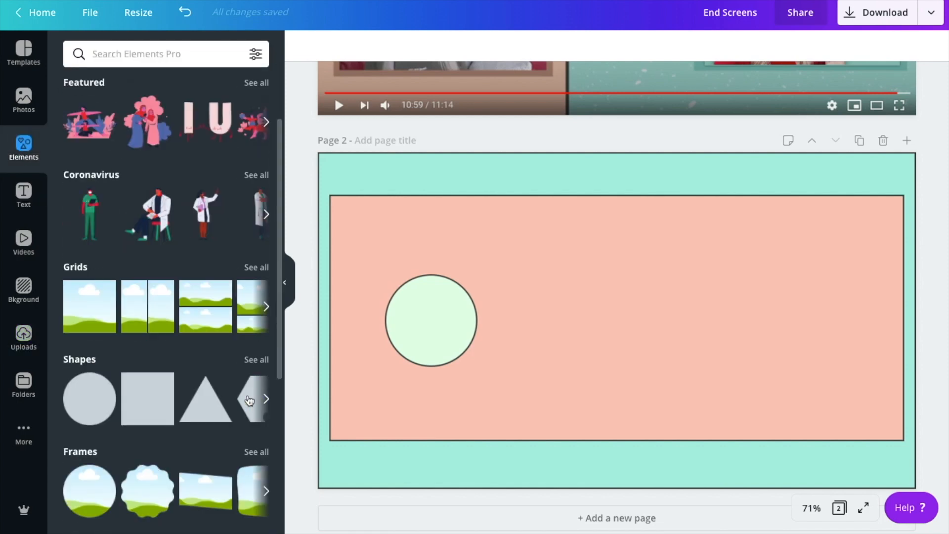
left_click(86, 495)
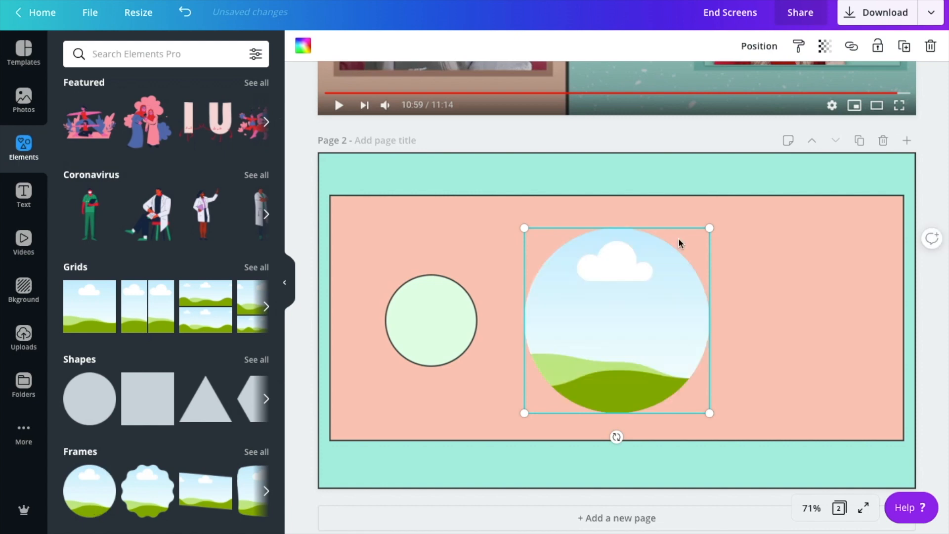
left_click_drag(709, 225, 630, 291)
left_click_drag(602, 359, 464, 330)
left_click_drag(496, 388, 470, 367)
Fill the circular frame with the uploaded photo of the woman at a blue laptop
left_click(19, 345)
left_click_drag(116, 138, 429, 311)
left_click(595, 301)
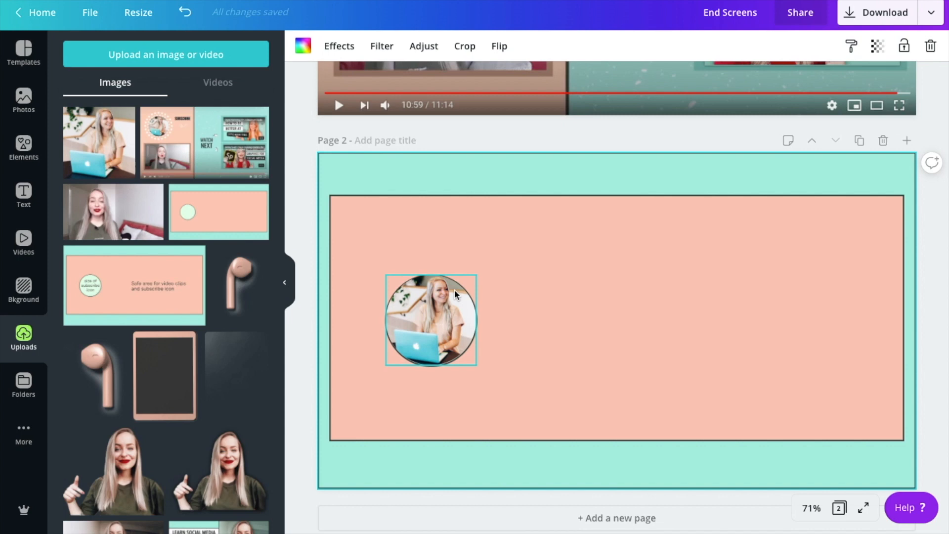
Insert the uploaded "Learn Social Media Marketing as a Beginner in 2020" and "How to Become a Digital Nomad in 2020" thumbnails on page 2
scroll(650, 261, "up", 4)
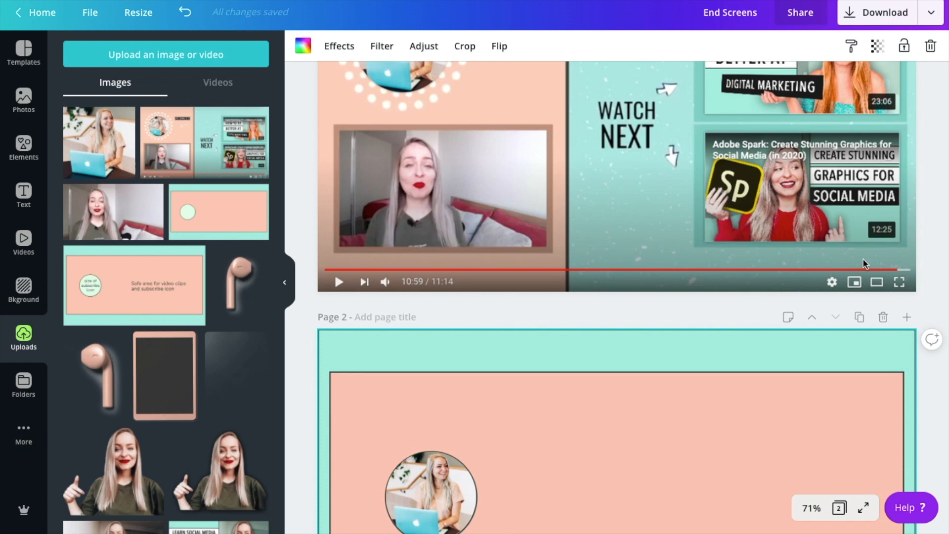
scroll(593, 237, "down", 3)
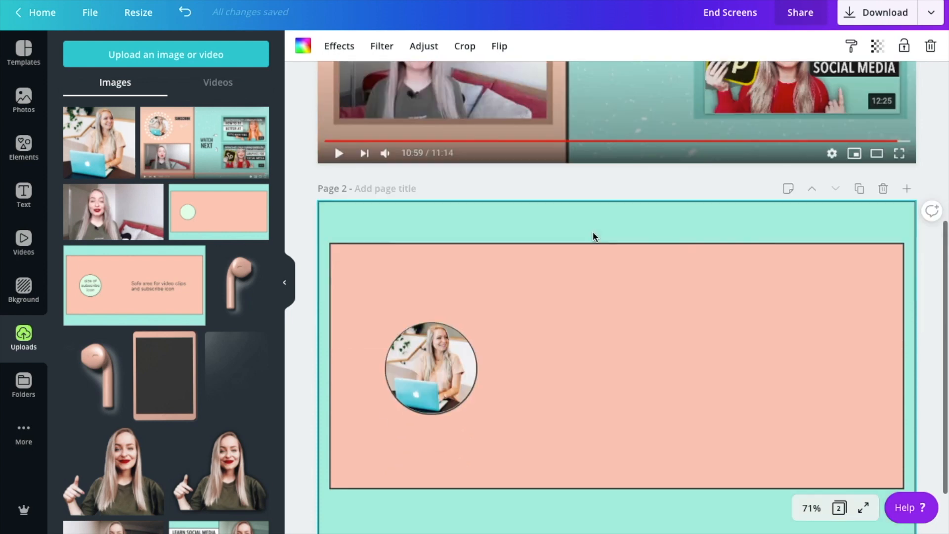
scroll(227, 372, "down", 4)
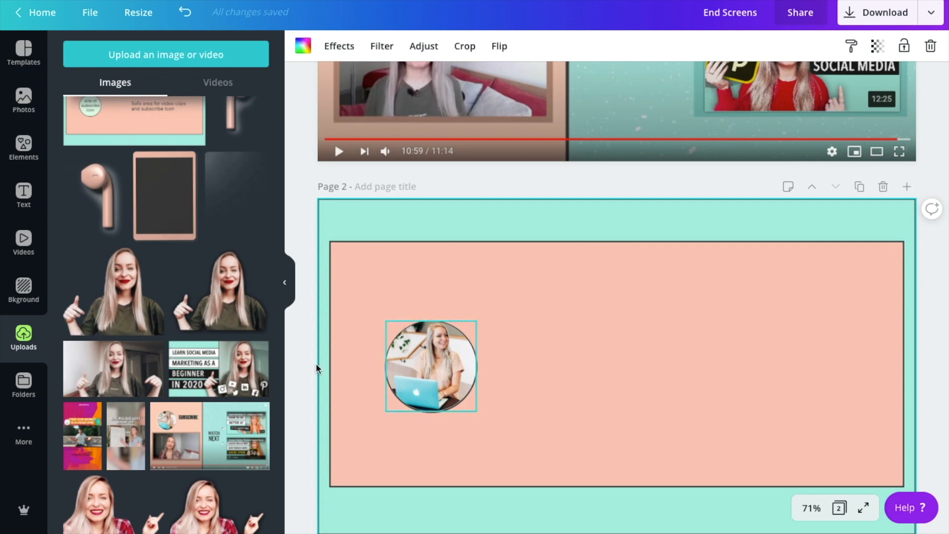
left_click(200, 373)
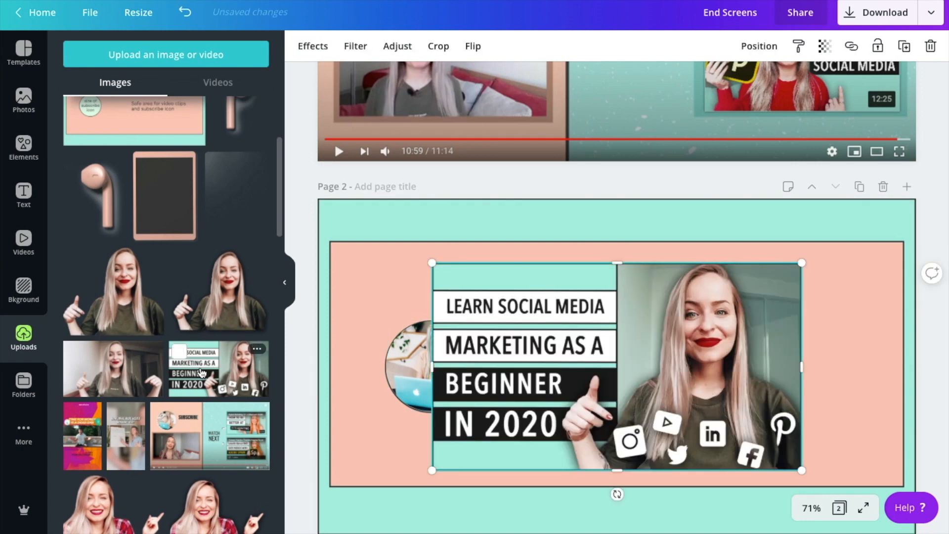
scroll(209, 423, "down", 1)
scroll(209, 424, "down", 2)
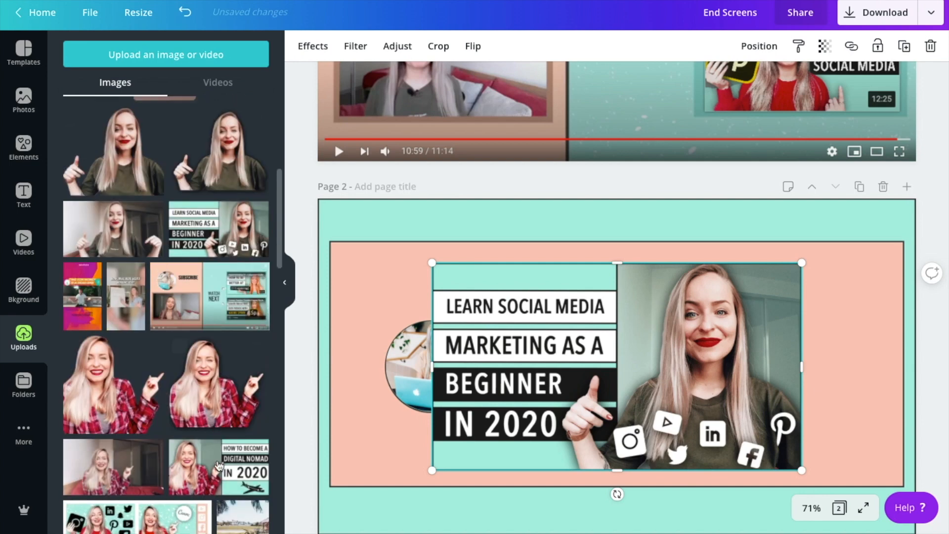
left_click(219, 464)
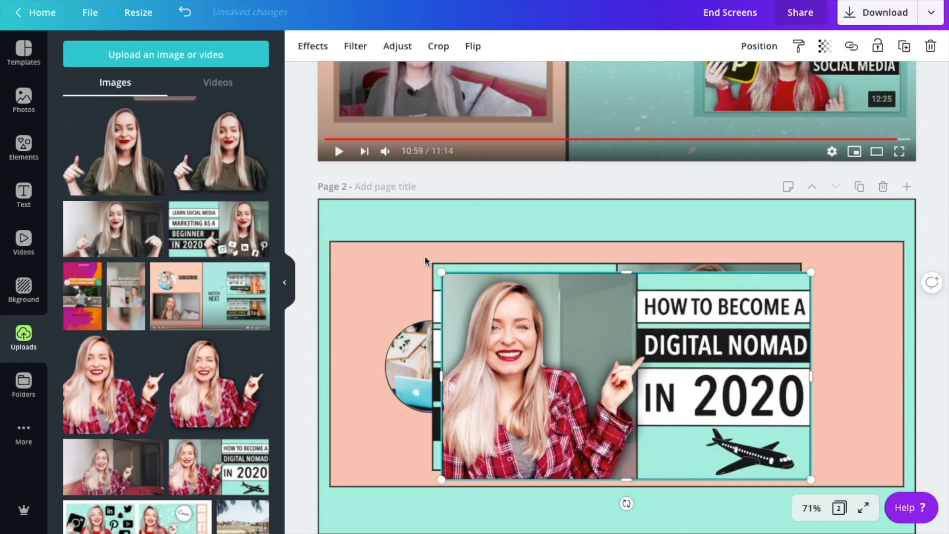
Shrink both thumbnails to matching widths and stack them along the safe area's right edge, with the social media one above
left_click_drag(442, 270, 665, 392)
left_click_drag(737, 440, 830, 445)
left_click_drag(607, 329, 705, 310)
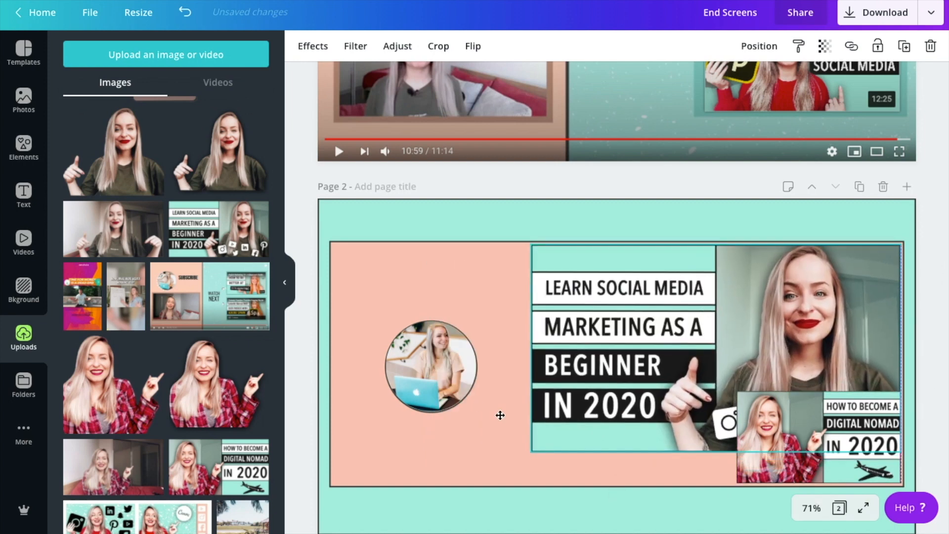
left_click_drag(530, 450, 696, 371)
left_click(737, 392)
left_click(738, 324)
left_click(733, 399)
left_click(646, 354)
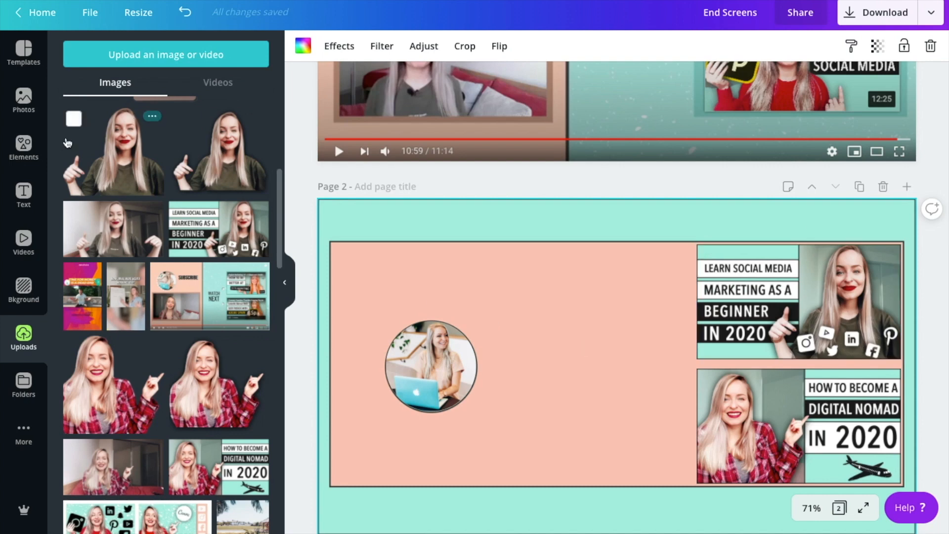
Add a square shape to page 2 and reduce its height from the top to form a rectangle
left_click(21, 149)
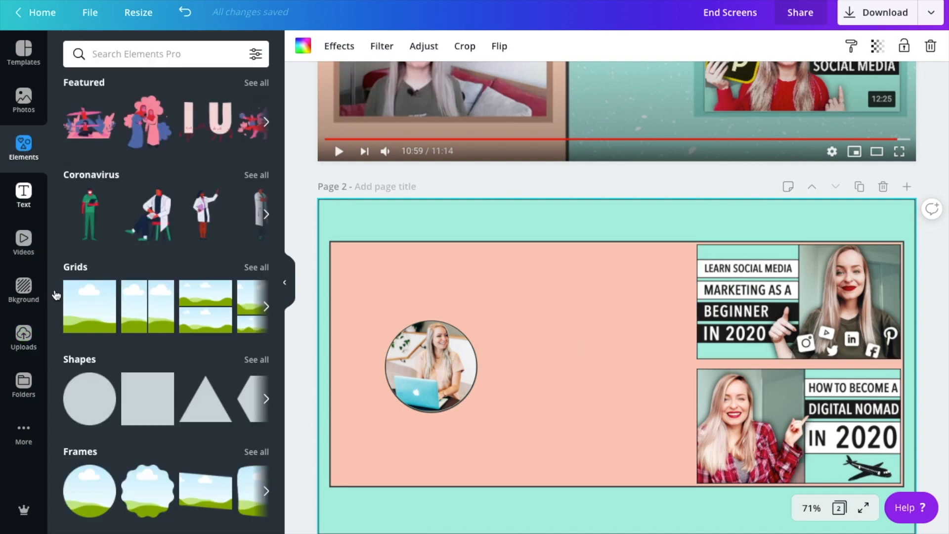
left_click(146, 394)
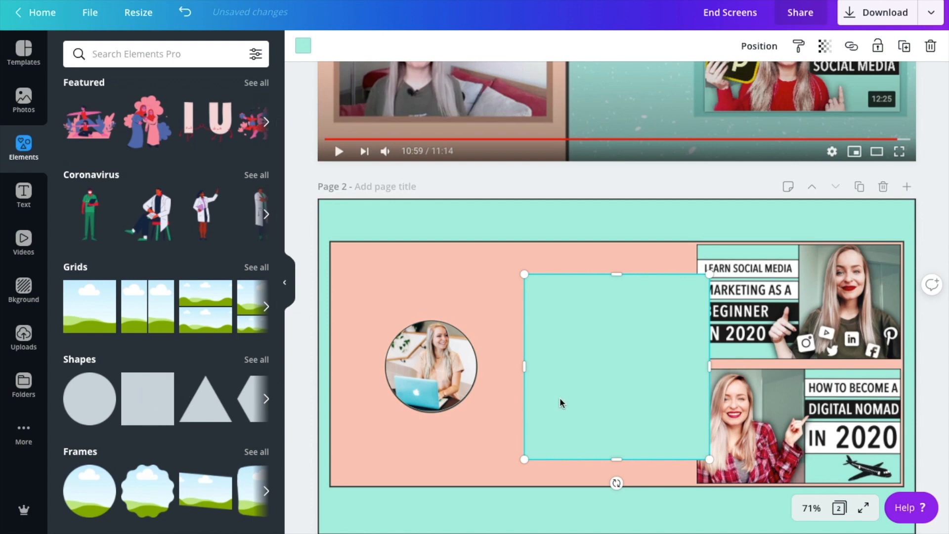
mouse_move(618, 310)
left_mouse_down()
mouse_move(617, 328)
mouse_move(610, 319)
left_mouse_up()
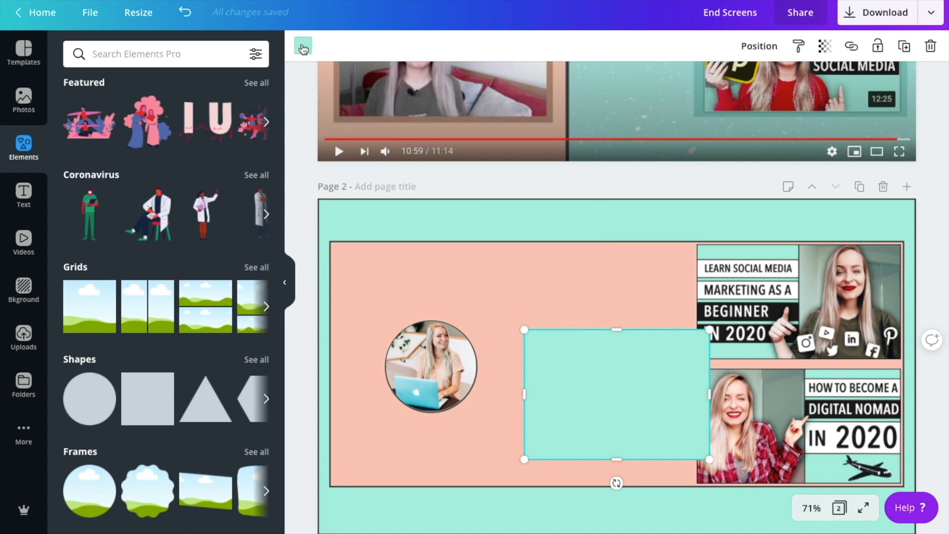
Recolour the rectangle on page 2 to the darker teal #6dbdab
left_click(303, 46)
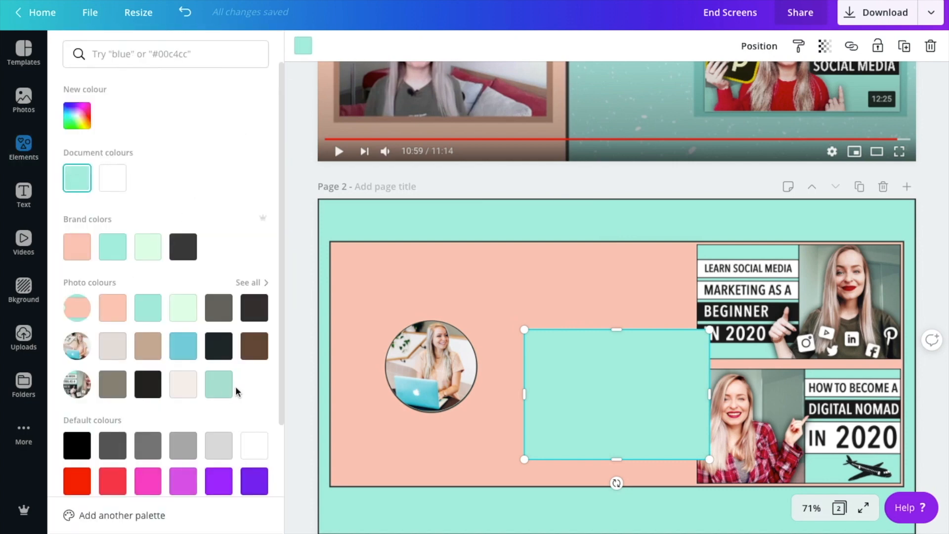
left_click(77, 116)
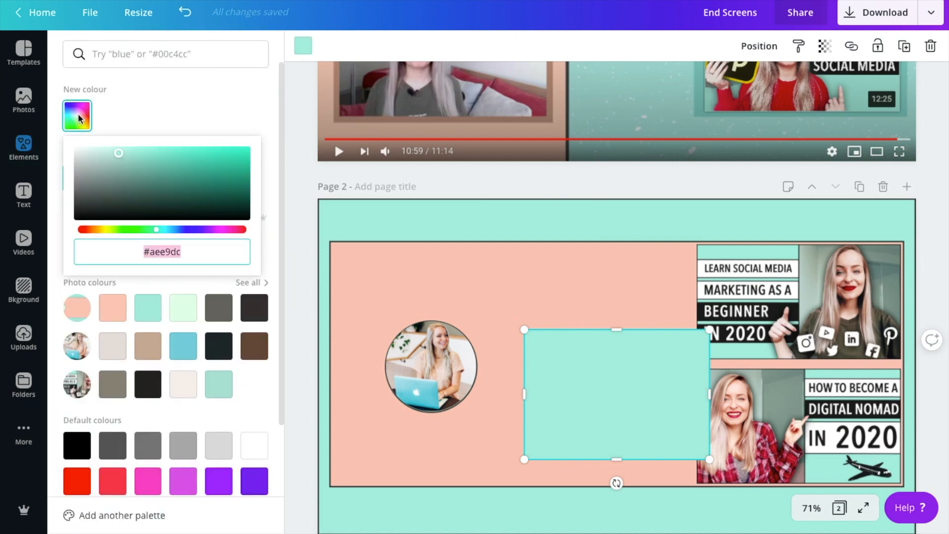
left_click(148, 167)
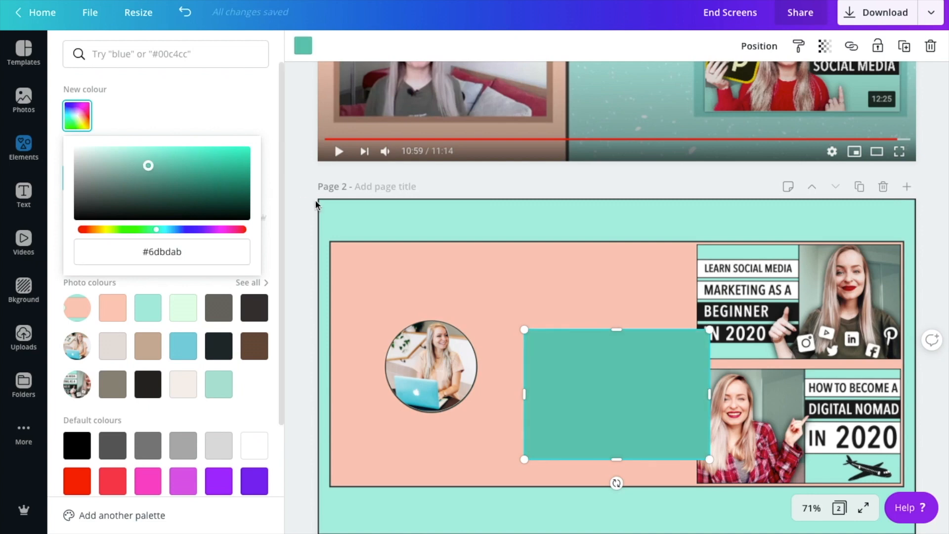
Move the teal rectangle over the social media marketing thumbnail, trim its height slightly, and send it behind the thumbnail
left_click_drag(596, 367, 789, 273)
left_click_drag(800, 226, 801, 236)
left_click_drag(833, 278, 833, 278)
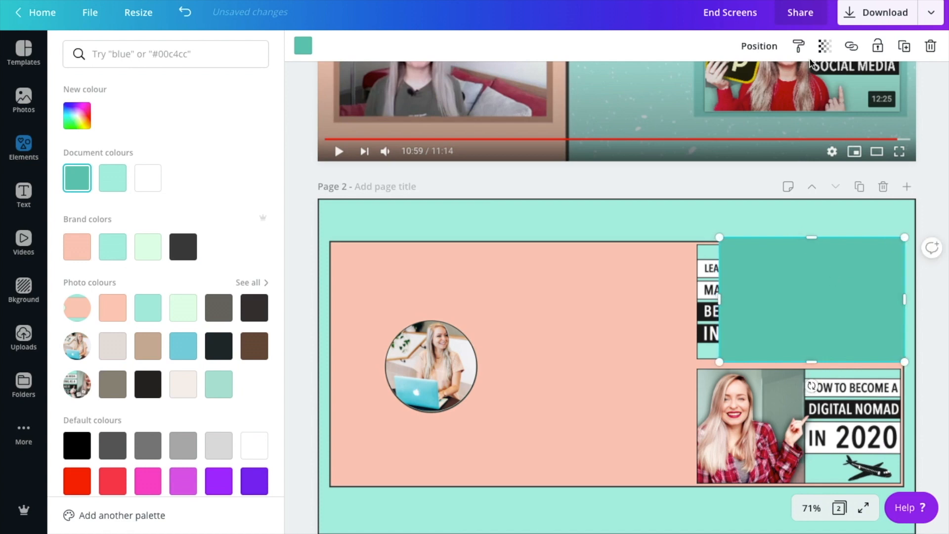
left_click(763, 45)
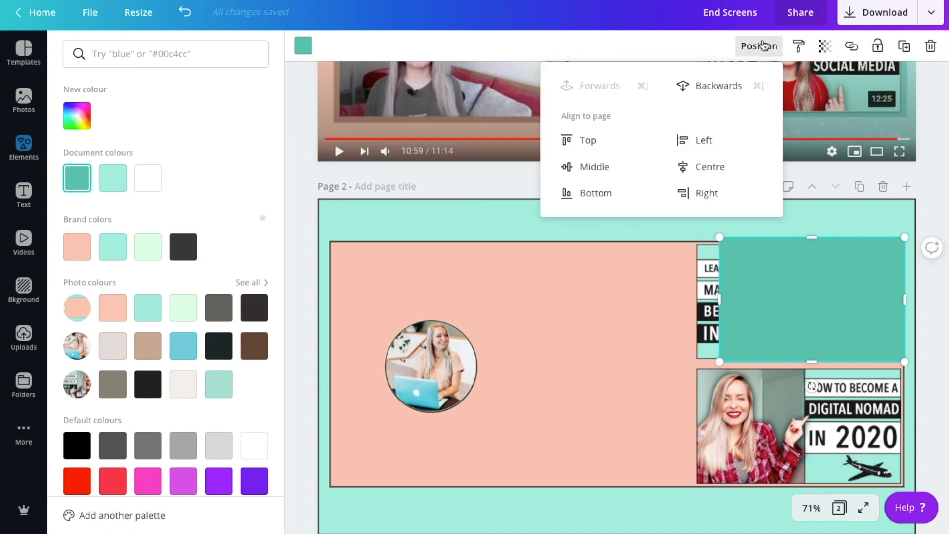
left_click(725, 86)
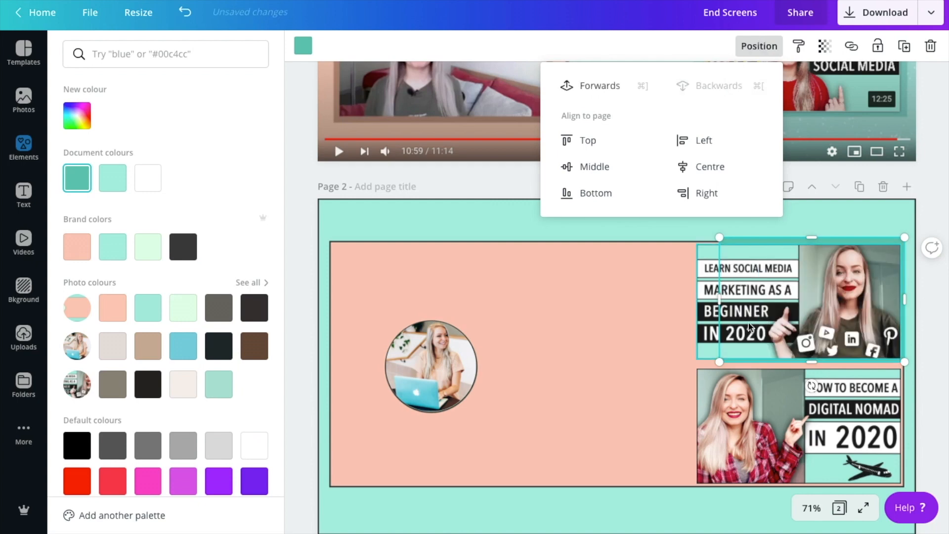
Widen the teal rectangle and adjust its edges so it forms a thin border around the social media thumbnail
left_click(719, 296)
left_click_drag(692, 297, 691, 298)
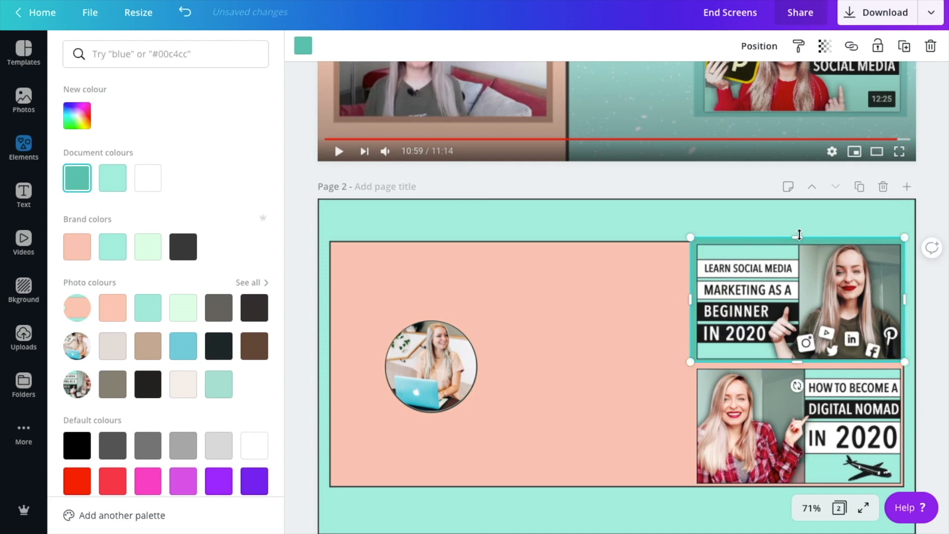
left_click_drag(799, 242, 797, 236)
left_click_drag(693, 298, 693, 298)
Duplicate the teal border rectangle and place the copy behind the "How to Become a Digital Nomad in 2020" thumbnail as its border
scroll(693, 301, "up", 4)
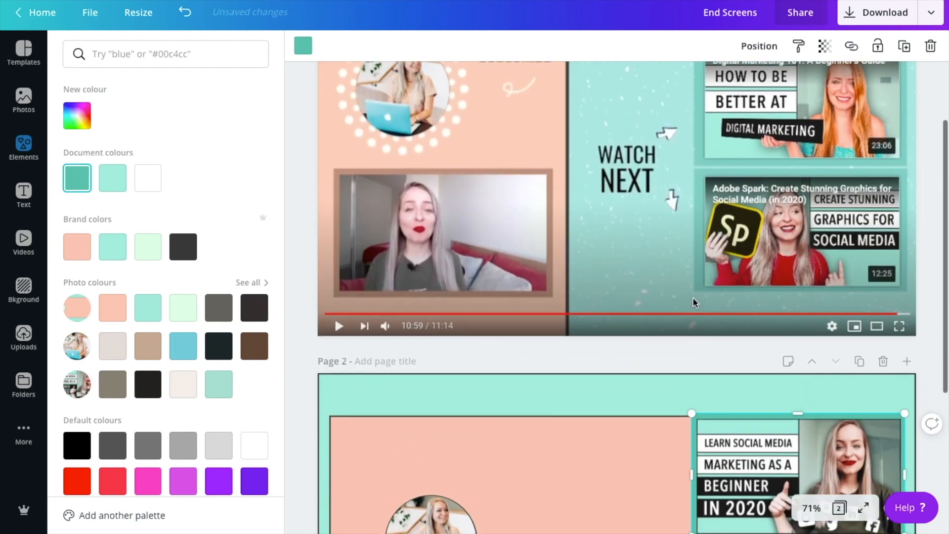
scroll(693, 302, "up", 2)
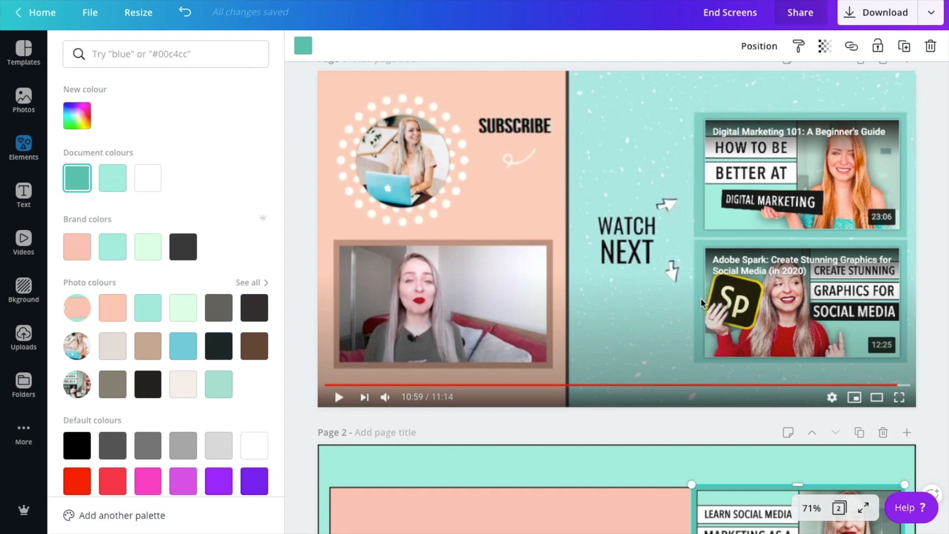
scroll(767, 269, "down", 5)
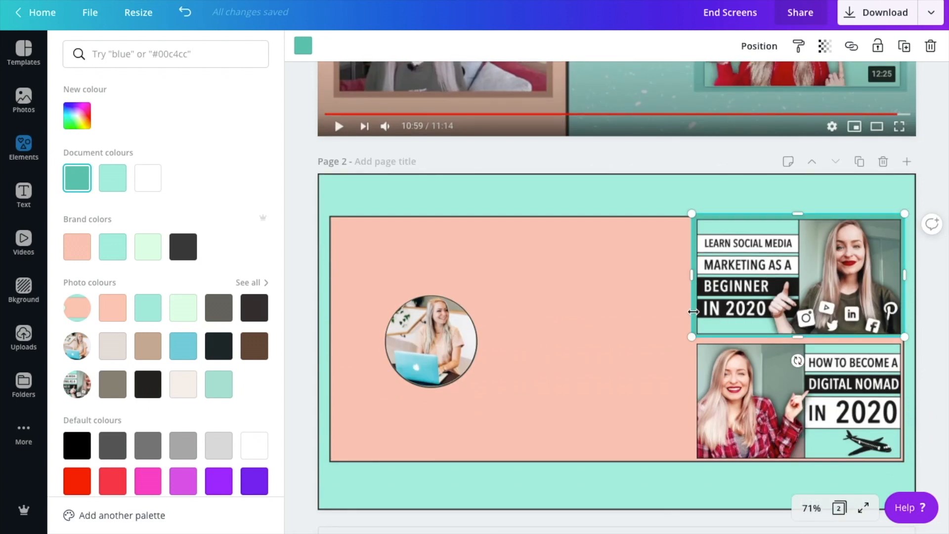
left_click_drag(692, 316, 795, 408)
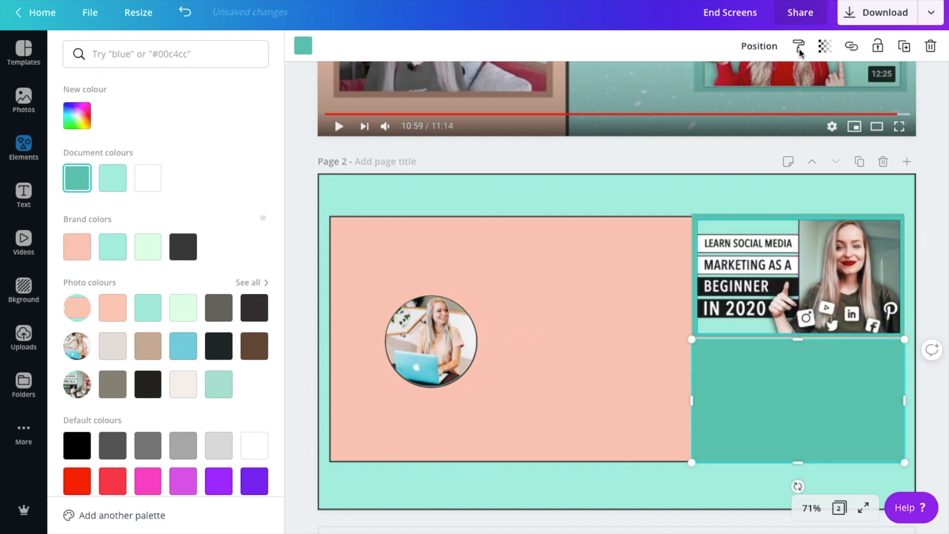
left_click(759, 46)
left_click(706, 84)
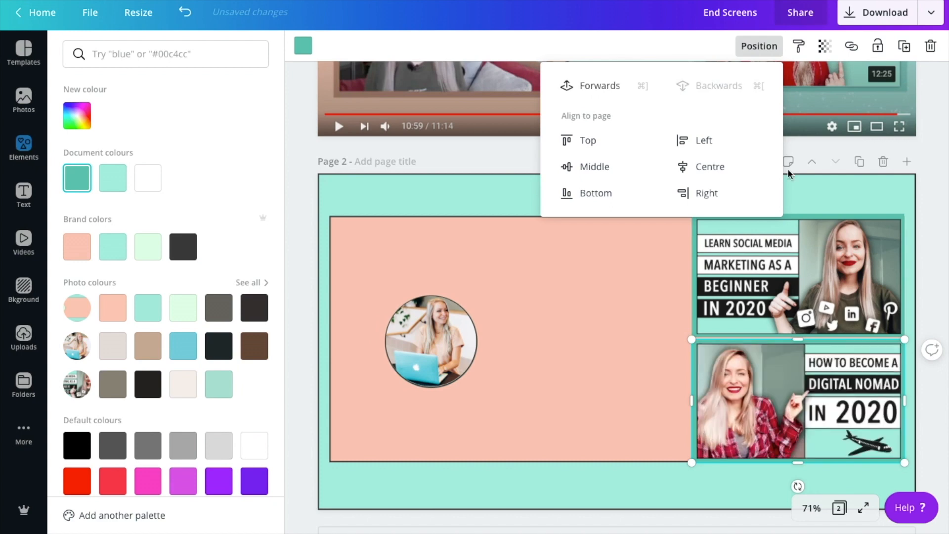
left_click(621, 349)
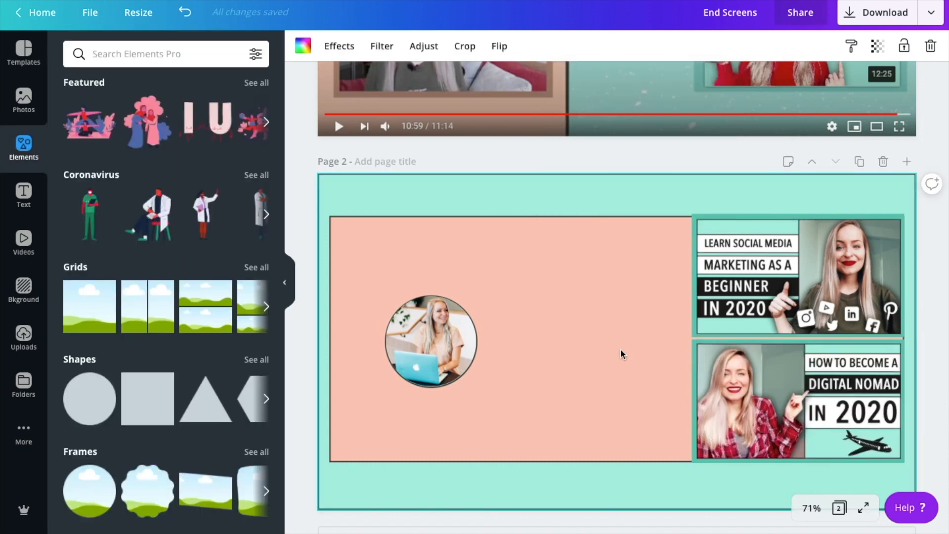
left_click(693, 366)
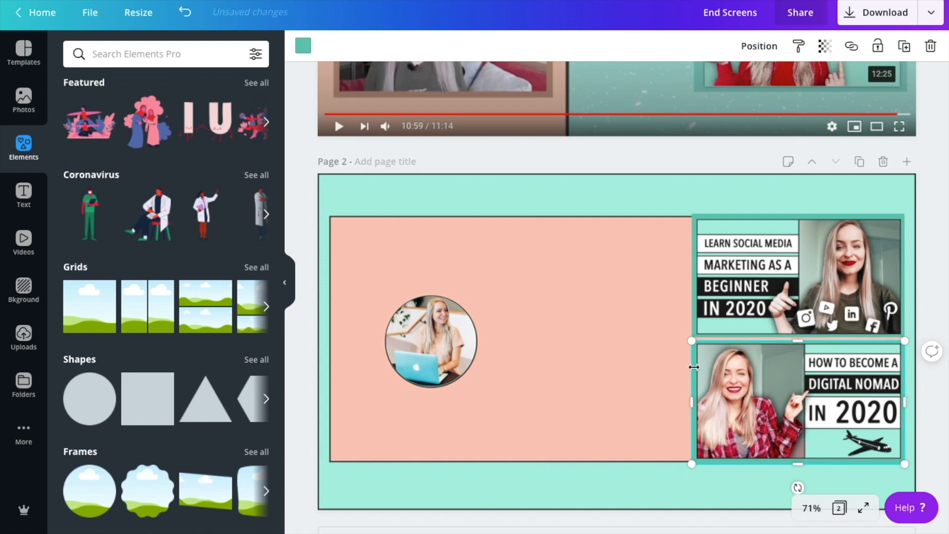
left_click(608, 377)
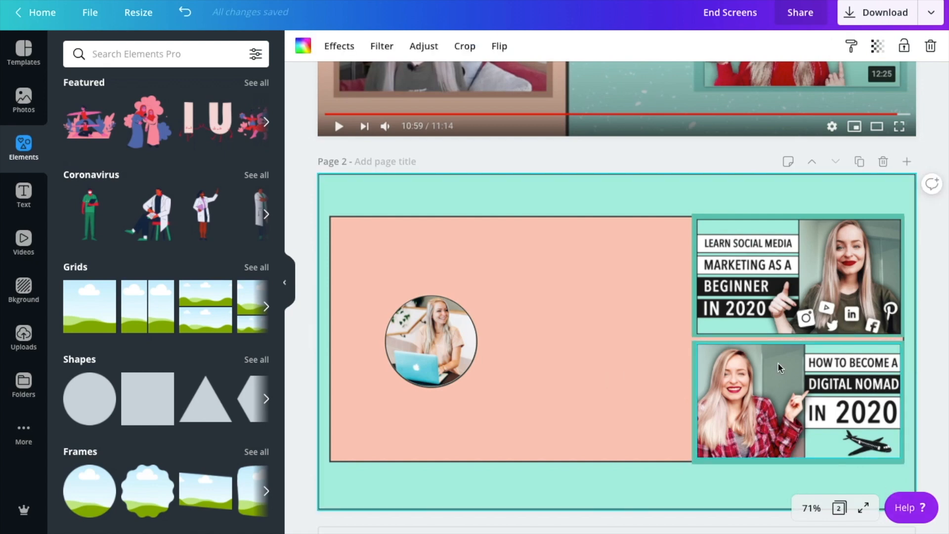
Move the circular laptop photo to the upper-left corner of the safe area on page 2
scroll(398, 324, "up", 3)
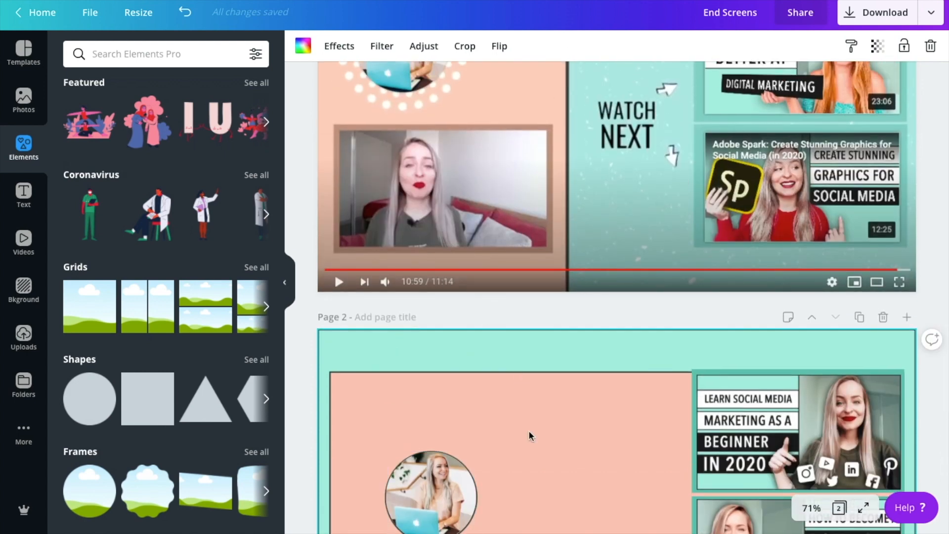
scroll(529, 434, "down", 3)
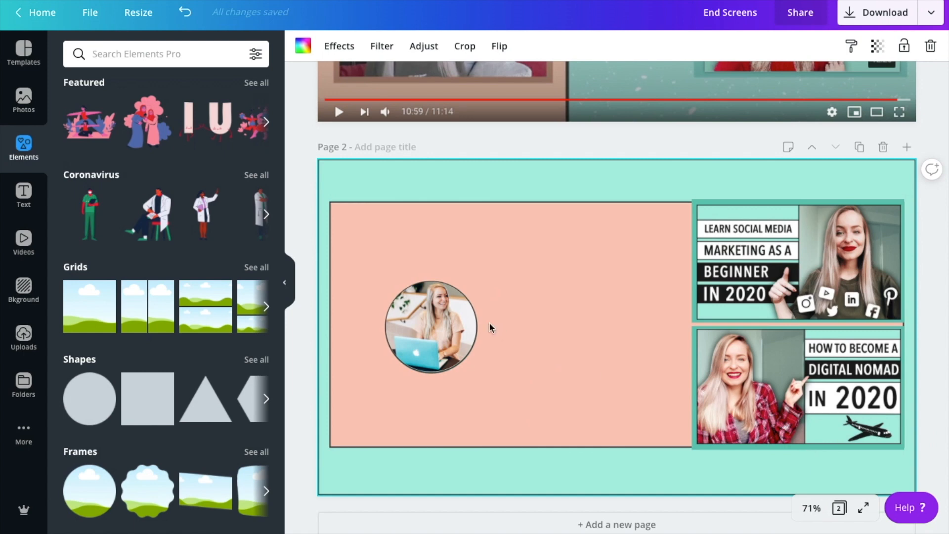
left_click_drag(447, 315, 394, 239)
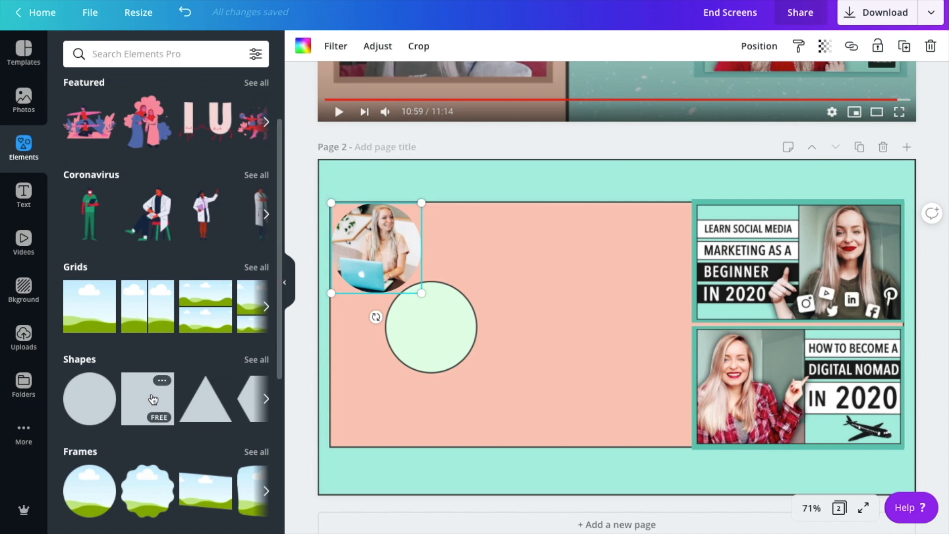
Add a square shape stretched past the page edges over the right part of page 2 and fill it with the brand mint colour
left_click(152, 395)
left_click_drag(620, 305, 617, 215)
left_click_drag(838, 238, 870, 263)
left_click_drag(742, 327, 726, 513)
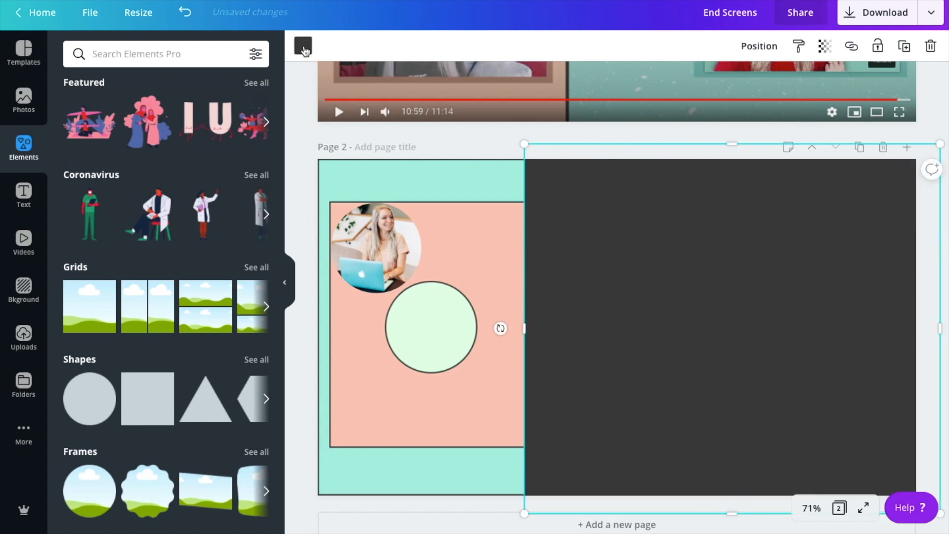
left_click(303, 46)
left_click(112, 247)
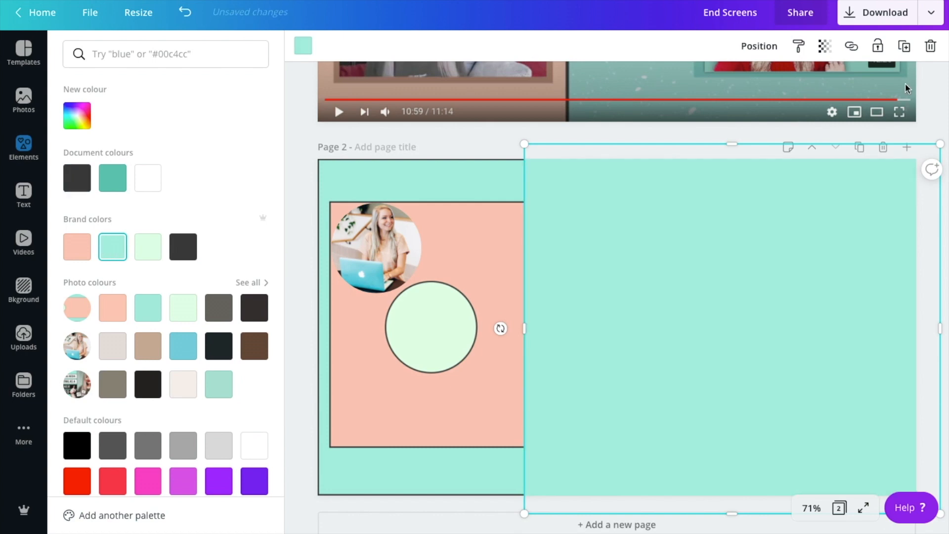
Send the mint rectangle to the back behind the thumbnails and narrow it from its left edge to match the example's dividing line
left_click(753, 48)
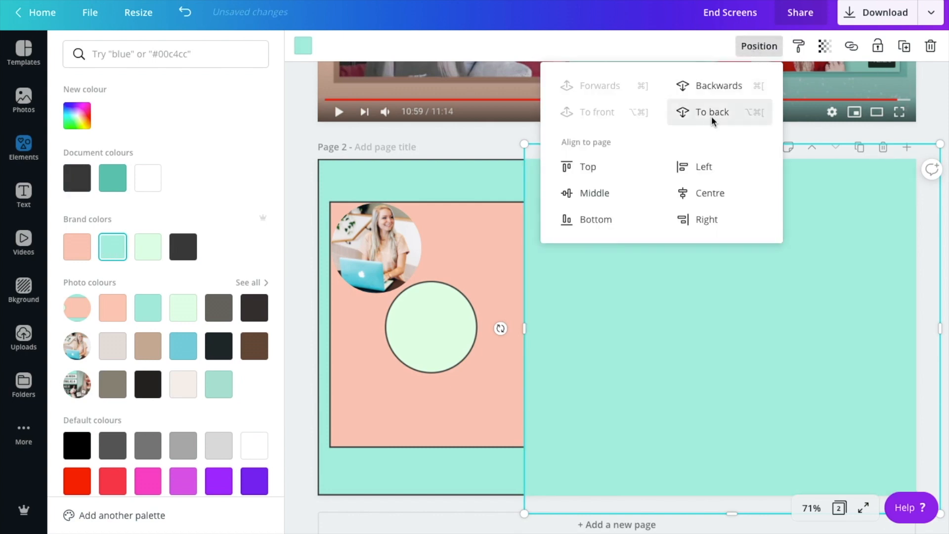
left_click(712, 114)
left_click_drag(523, 327, 568, 326)
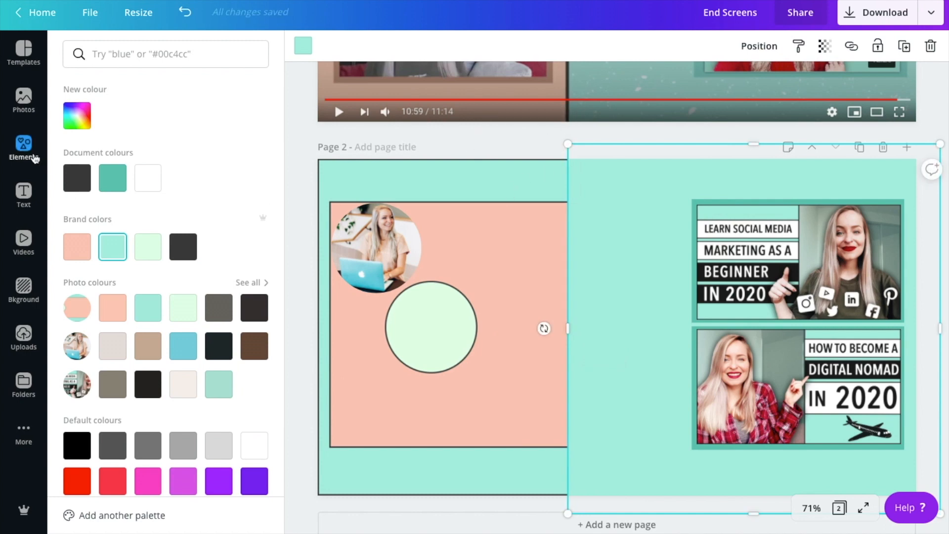
Add an outlined peach square to page 2 and stretch it past the page edges to cover everything left of the mint area
left_click(23, 146)
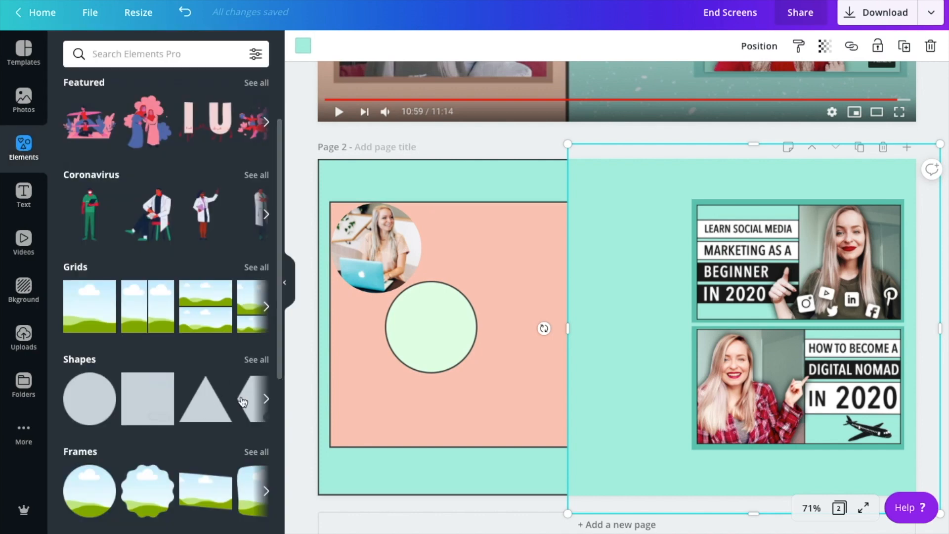
left_click(266, 400)
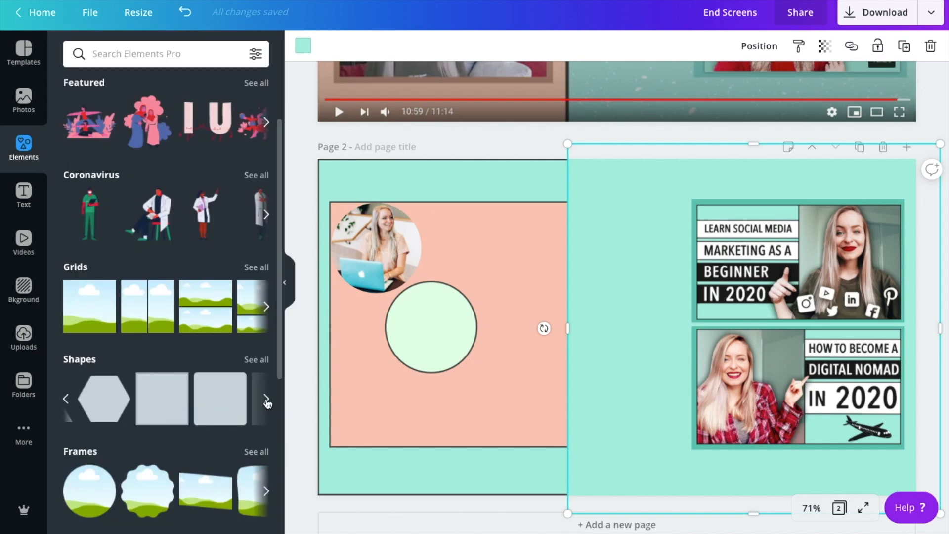
left_click(148, 398)
left_click_drag(622, 324, 403, 233)
left_click_drag(489, 328, 438, 280)
left_click_drag(373, 278, 365, 511)
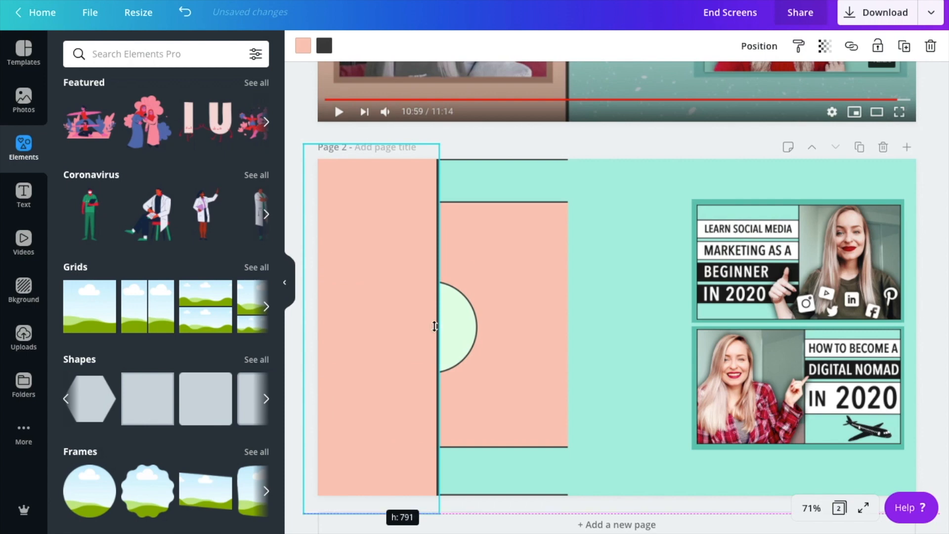
left_click_drag(439, 329, 567, 322)
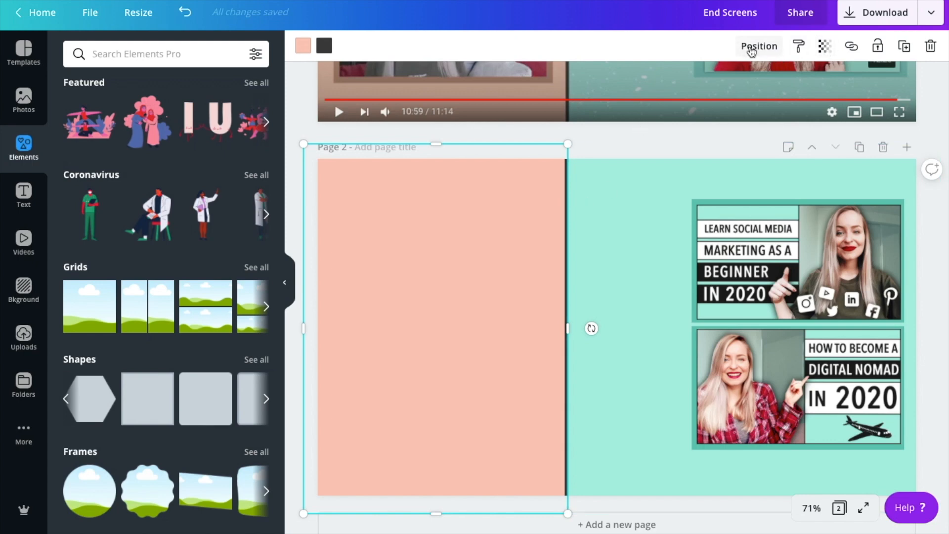
Send the peach rectangle backwards behind the circular photo
left_click(750, 47)
left_click(692, 92)
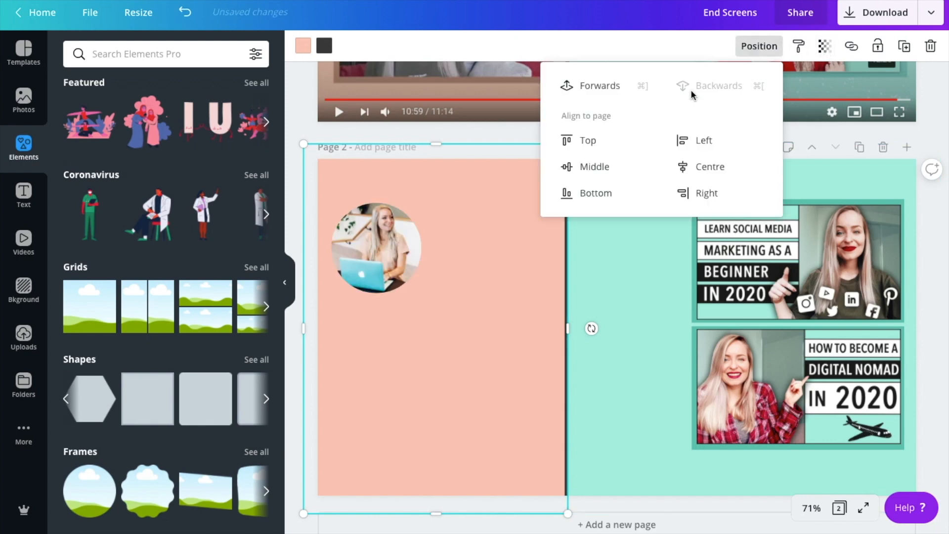
left_click(940, 123)
left_click(401, 276)
Copy and paste the teal border rectangle and move the copy to the lower part of the peach section
scroll(401, 276, "up", 3)
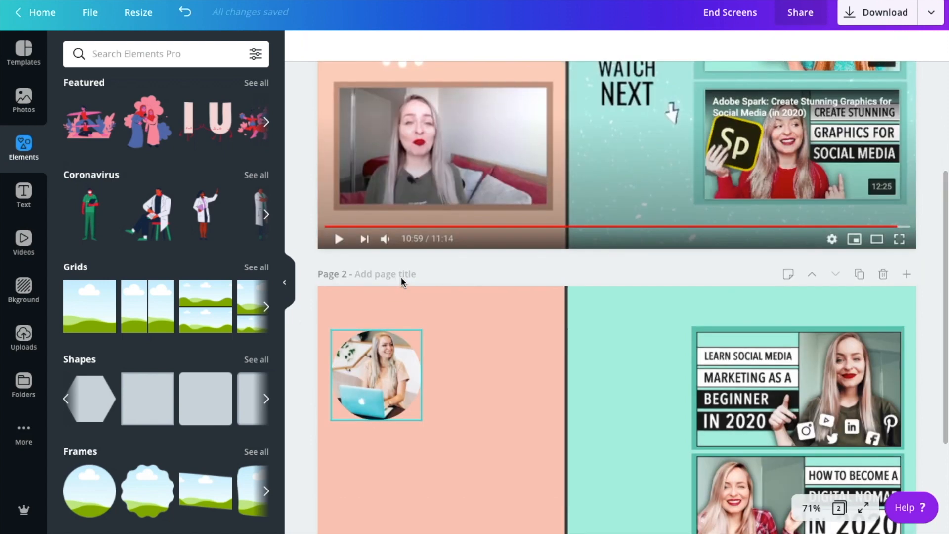
scroll(538, 168, "up", 2)
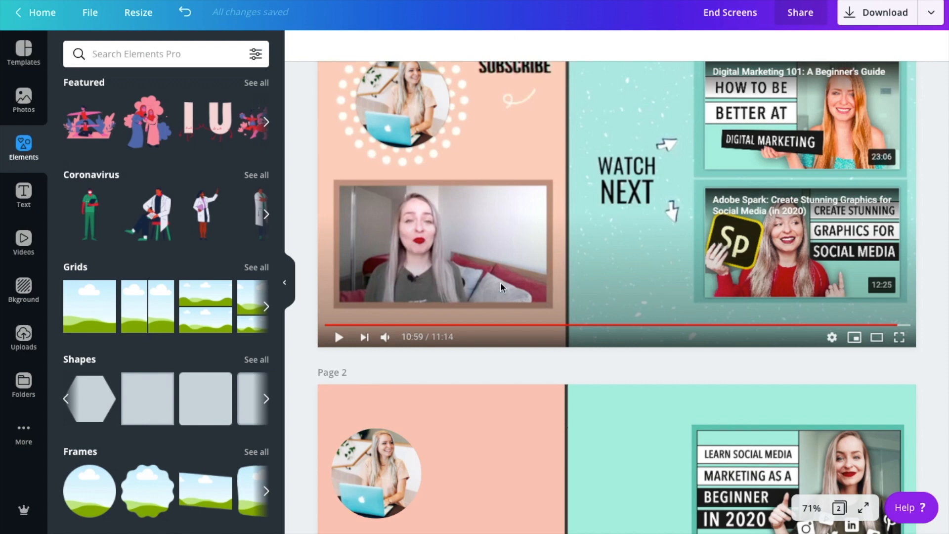
scroll(501, 286, "down", 4)
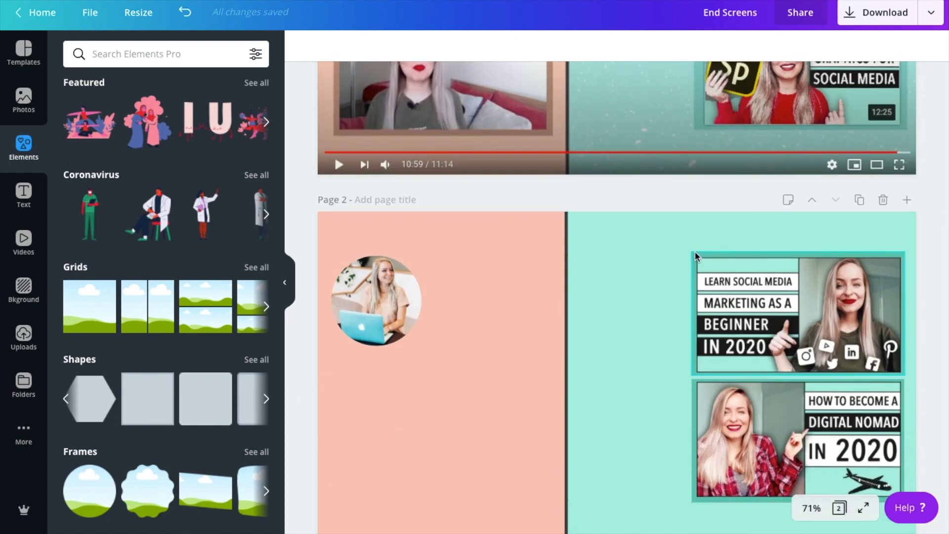
left_click(695, 252)
key("super+c")
key("super+v")
left_click_drag(779, 352, 494, 422)
scroll(496, 395, "down", 2)
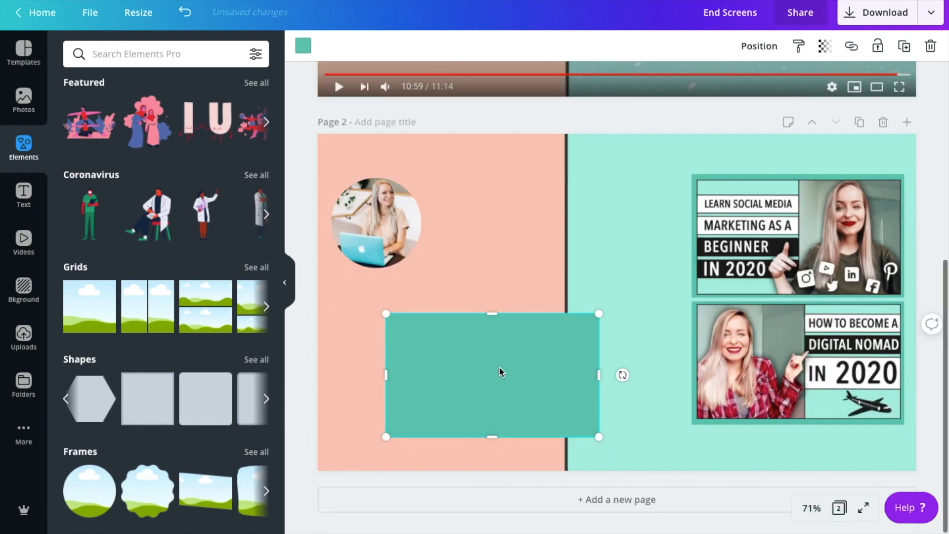
left_click_drag(499, 372, 468, 366)
Set the peach rectangle's transparency to 37 so the safe-area guide shows through
left_click(324, 434)
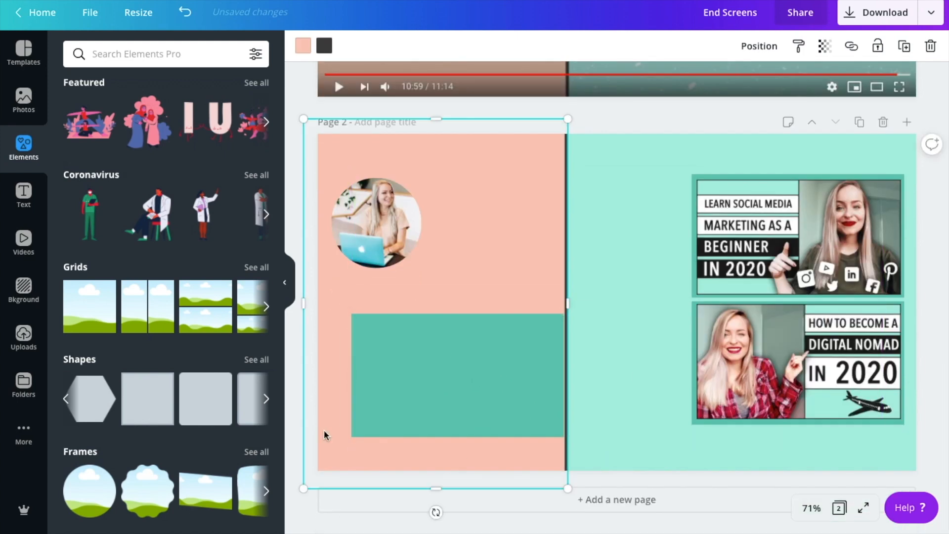
left_click(824, 46)
left_click_drag(788, 83, 734, 81)
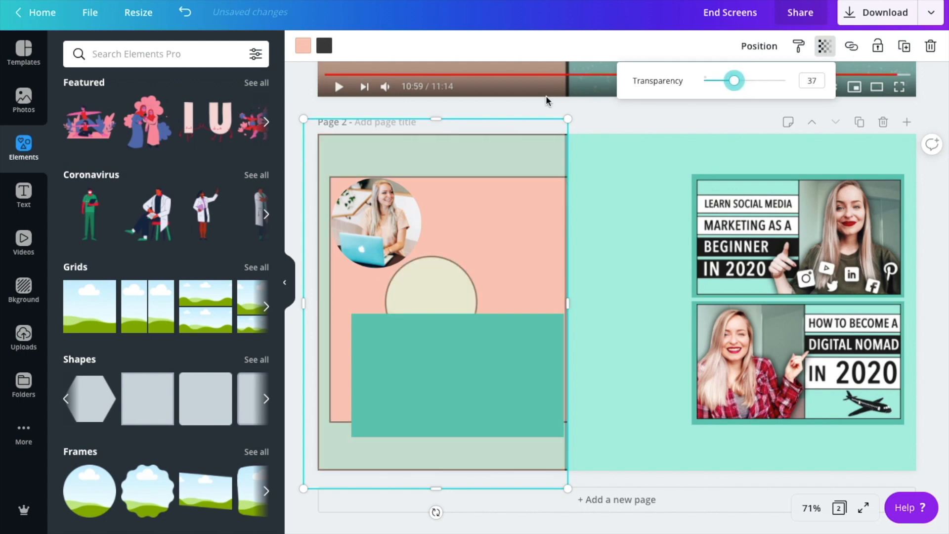
Align the copied teal rectangle with the lower-left corner of the safe area on page 2
left_click_drag(459, 388, 446, 364)
scroll(447, 364, "up", 3)
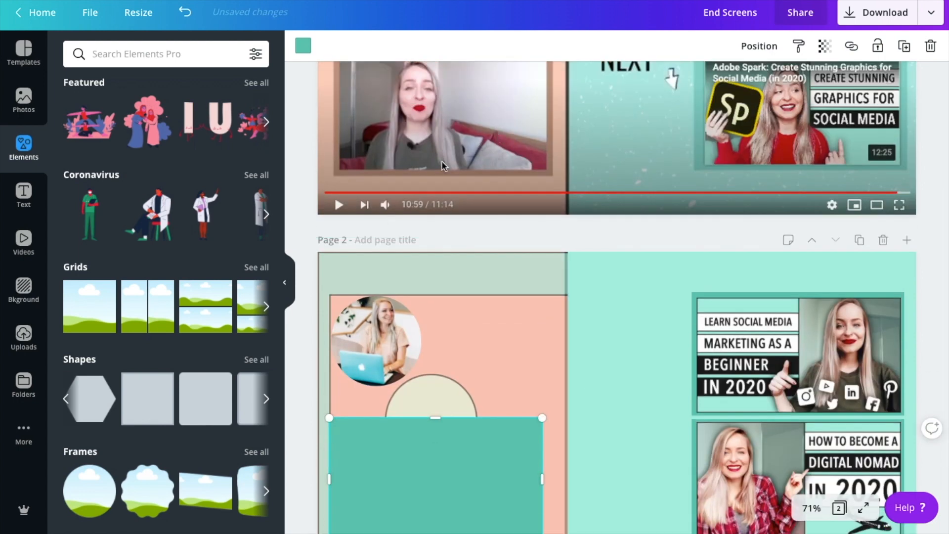
scroll(514, 158, "down", 3)
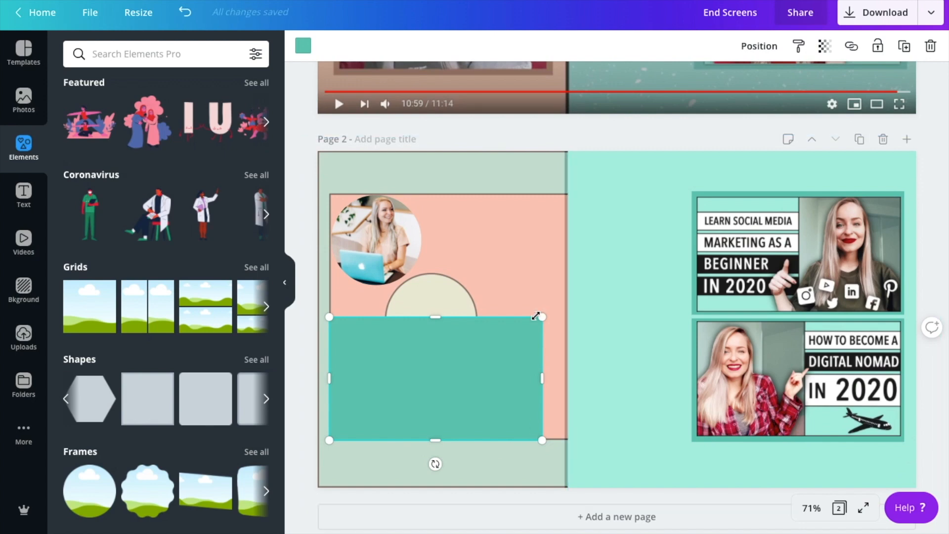
Enlarge the copied teal rectangle in the peach section until it nearly reaches the dividing line, keeping its lower-left corner fixed
left_click_drag(548, 313, 550, 312)
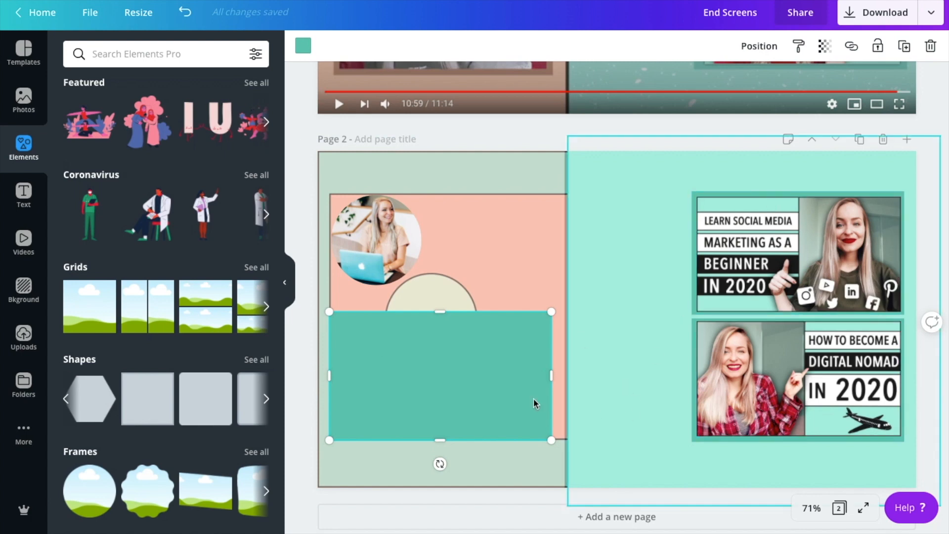
left_click_drag(549, 312, 552, 311)
left_click_drag(549, 311, 555, 305)
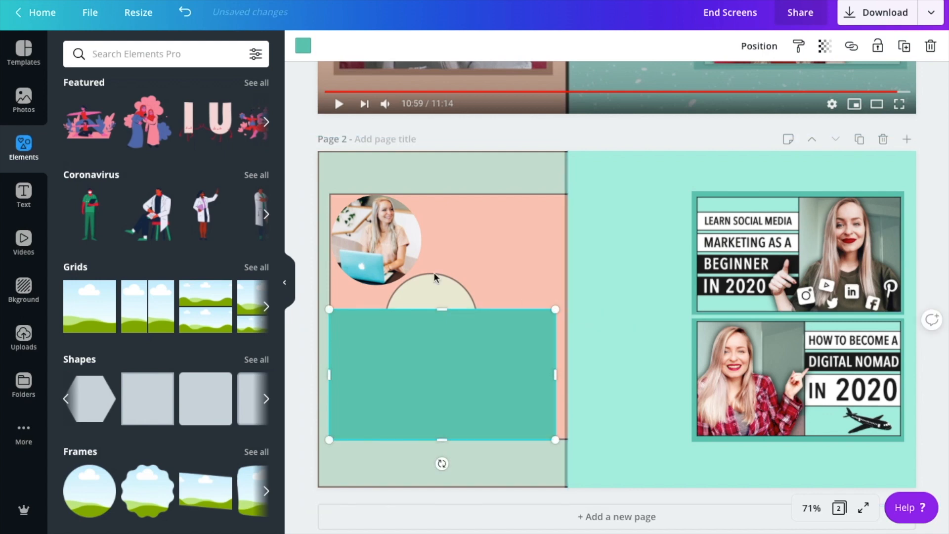
Add the uploaded talking-to-camera clip image and fit it inside the lower teal rectangle, leaving an even border
left_click(24, 336)
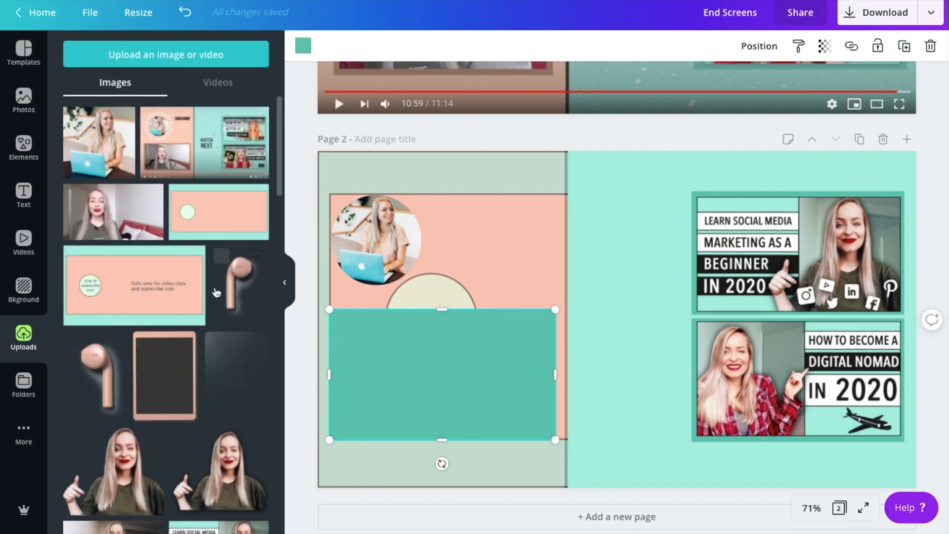
left_click(96, 220)
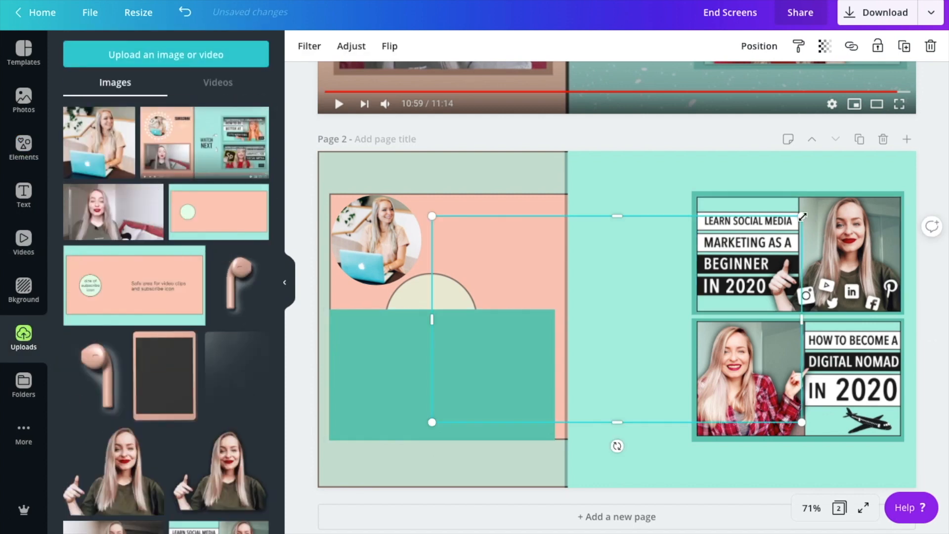
left_click_drag(761, 239, 490, 348)
left_click(654, 372)
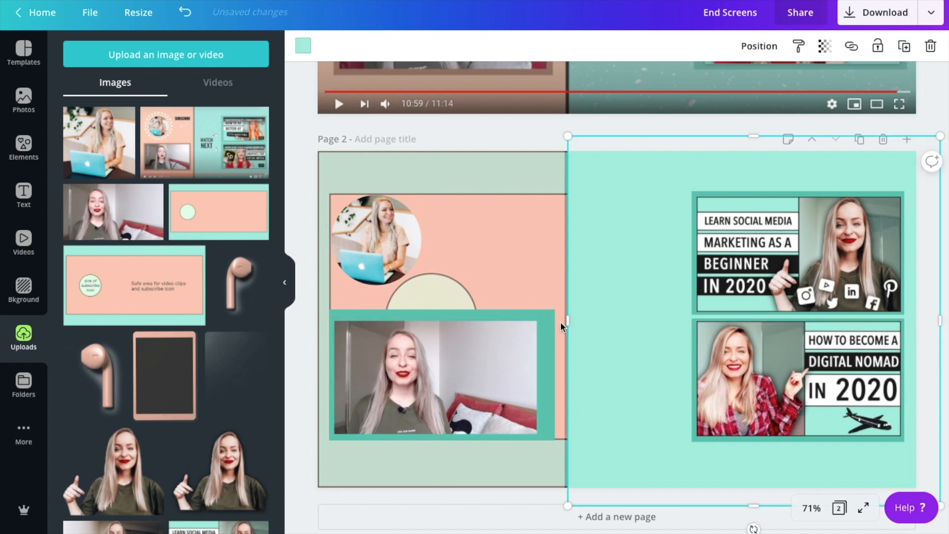
left_click(547, 324)
left_click(528, 339)
left_click_drag(544, 320, 548, 321)
left_click(624, 335)
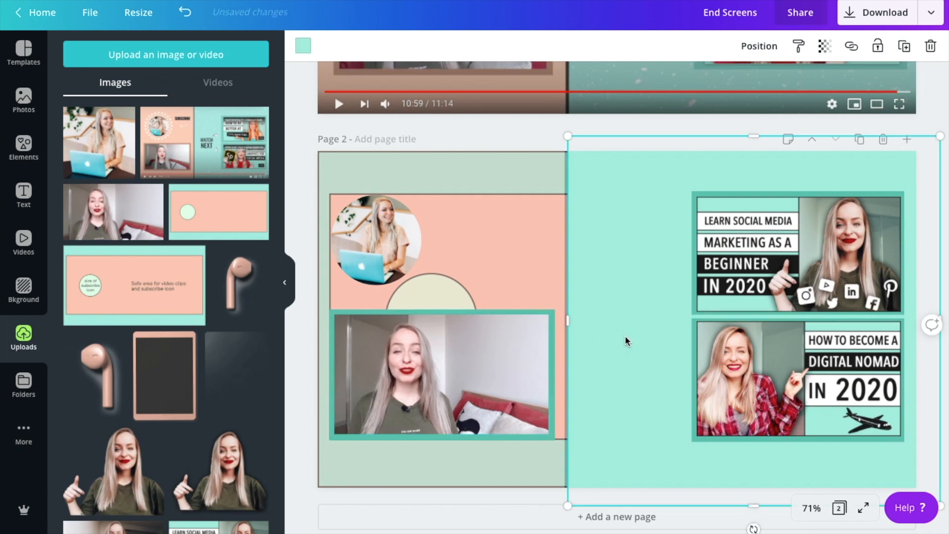
left_click(520, 333)
left_click(662, 312)
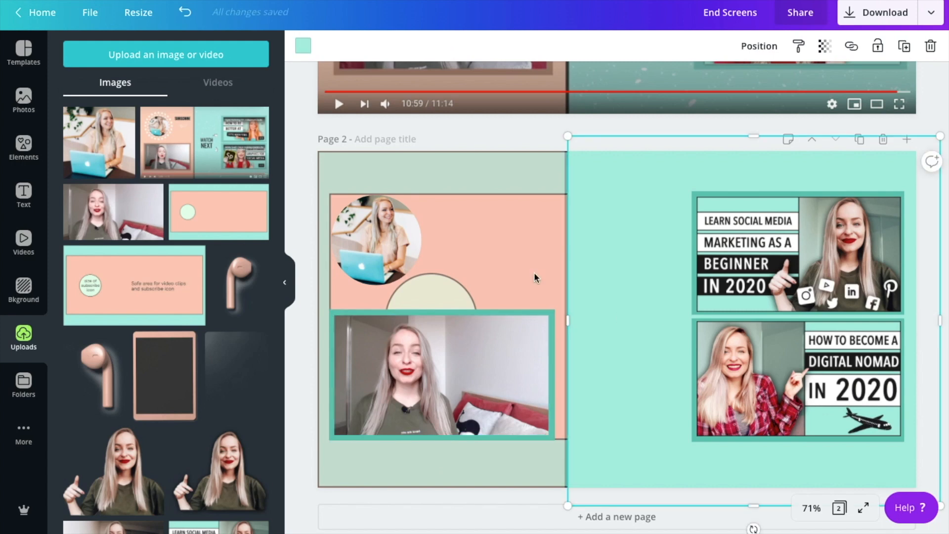
Set the peach background rectangle's transparency to 100
left_click(463, 241)
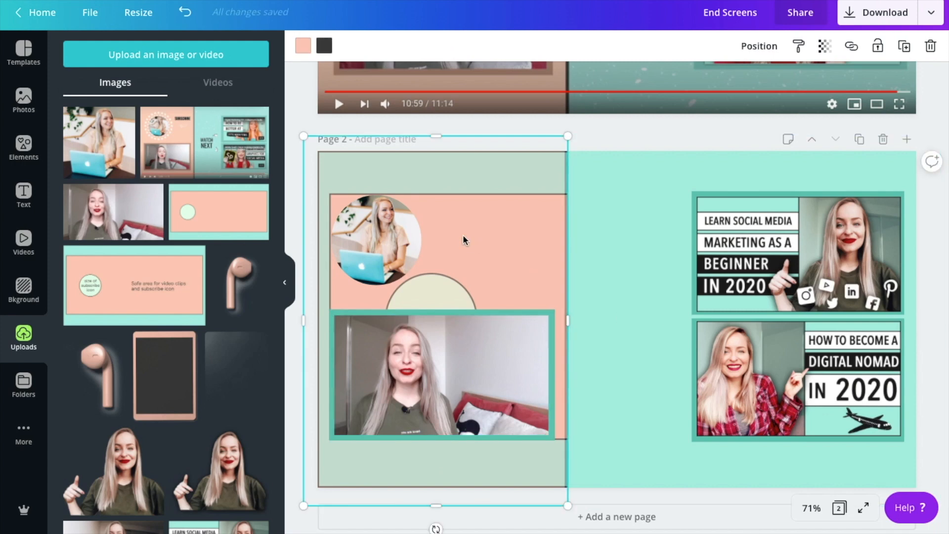
left_click(823, 46)
left_click_drag(739, 84, 785, 83)
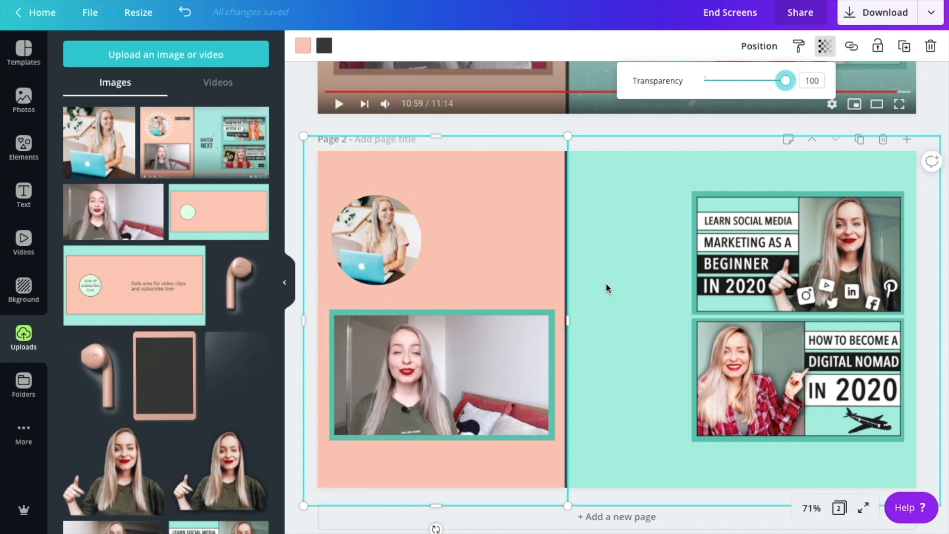
Recolour the border rectangle behind the clip image to the darker peach shade #bb8b7c
left_click(552, 319)
left_click(303, 46)
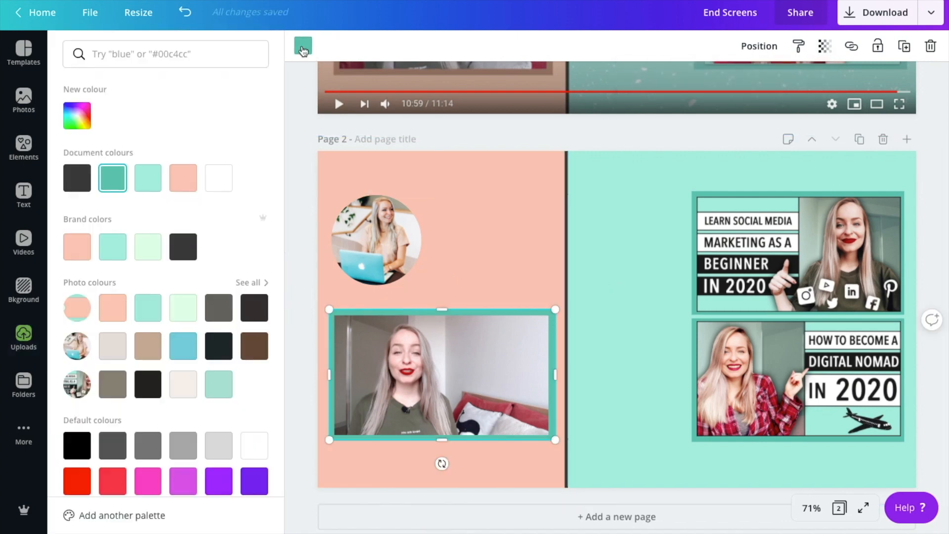
left_click(184, 179)
left_click(76, 115)
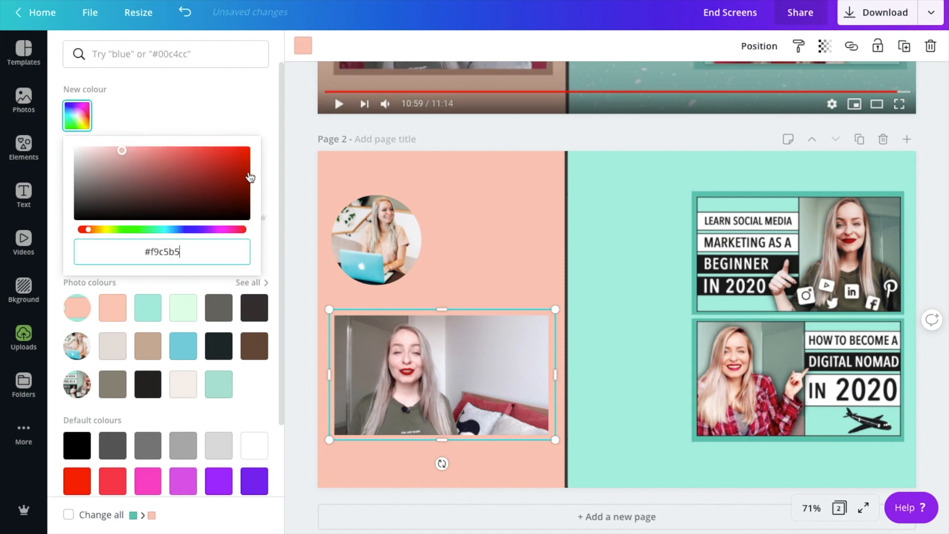
left_click(130, 162)
left_click(119, 167)
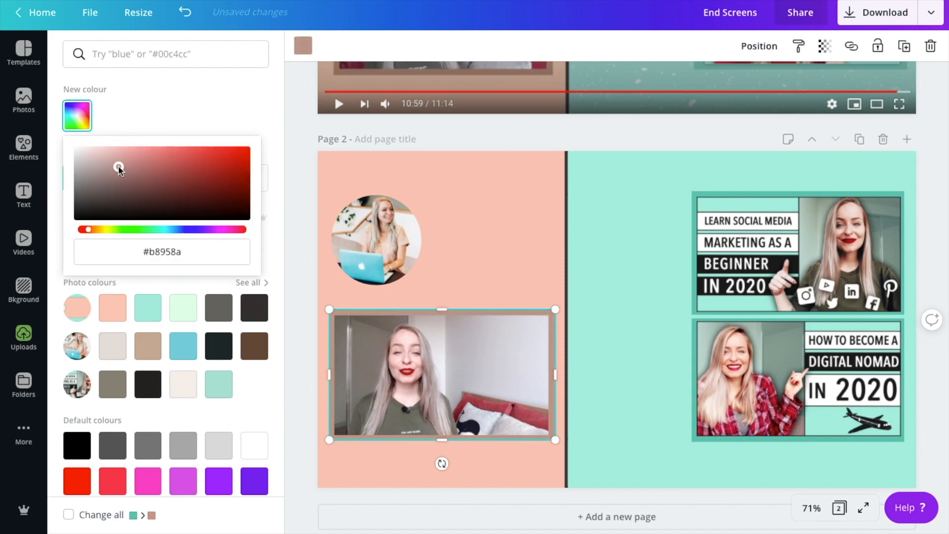
left_click(133, 167)
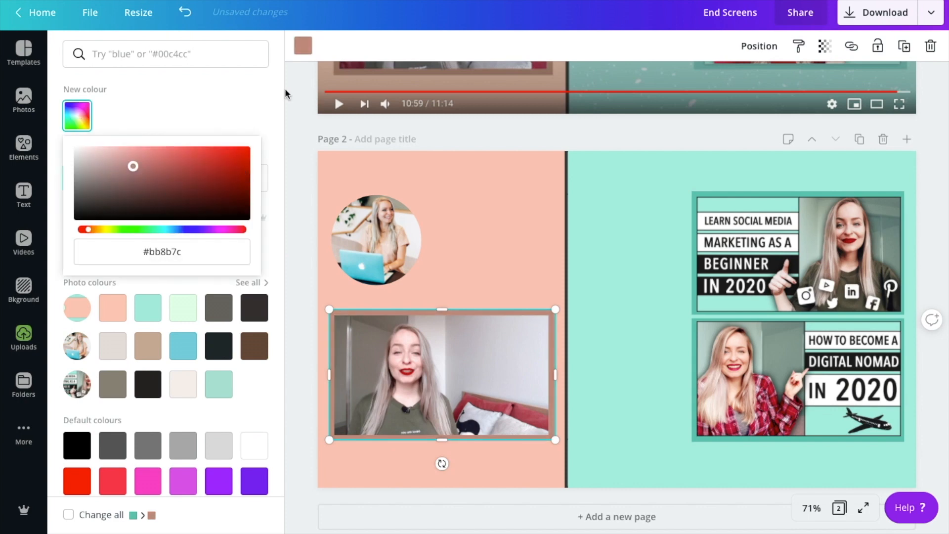
left_click(303, 46)
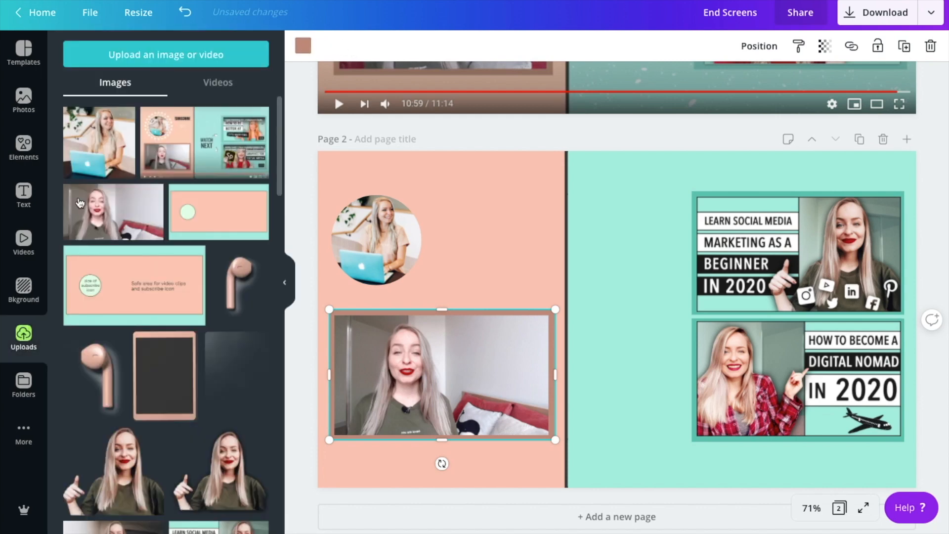
Add a subheading near the middle of page 2 reading "Watch next" on two lines
left_click(23, 194)
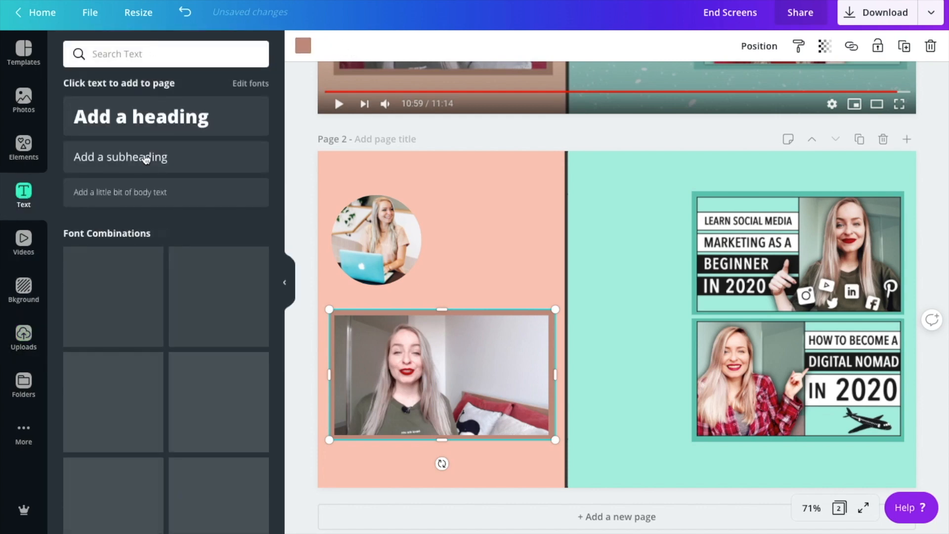
left_click(147, 156)
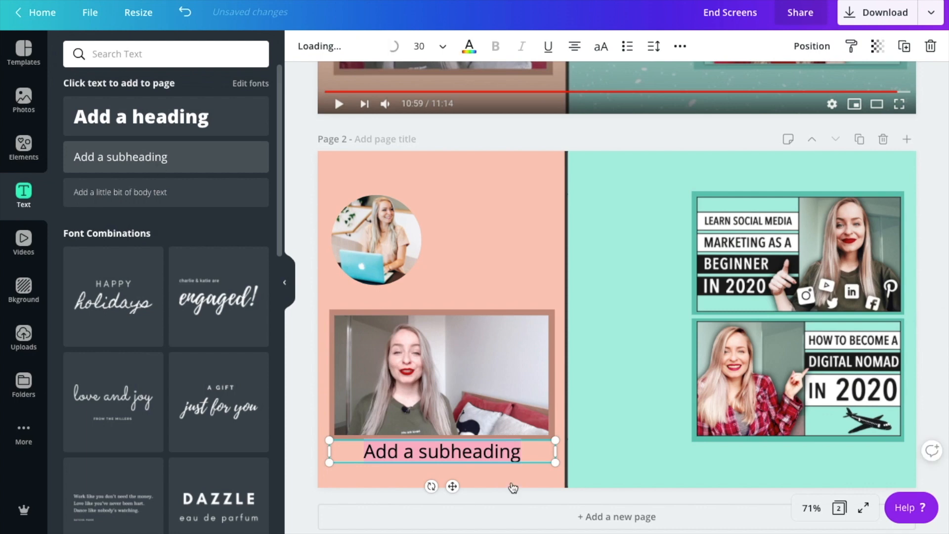
left_click(306, 499)
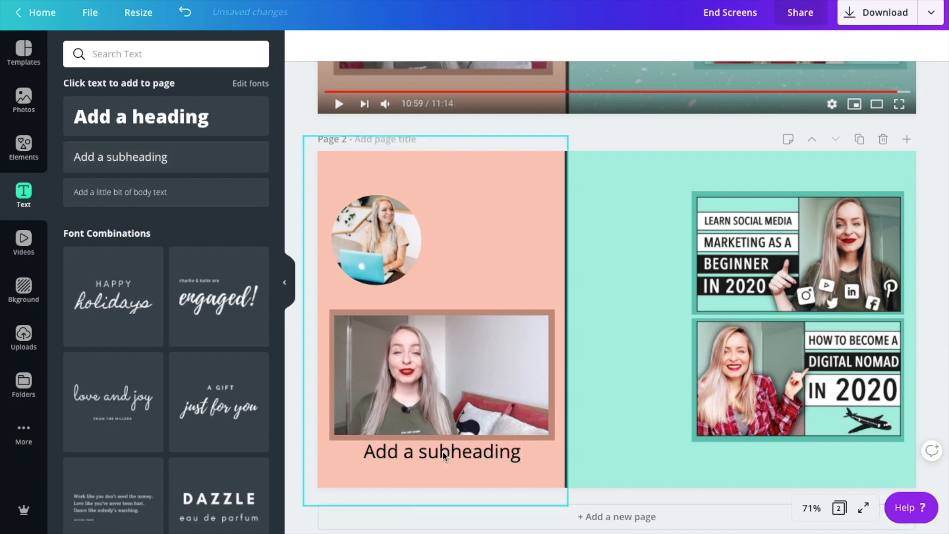
left_click_drag(586, 380, 629, 279)
double_click(625, 273)
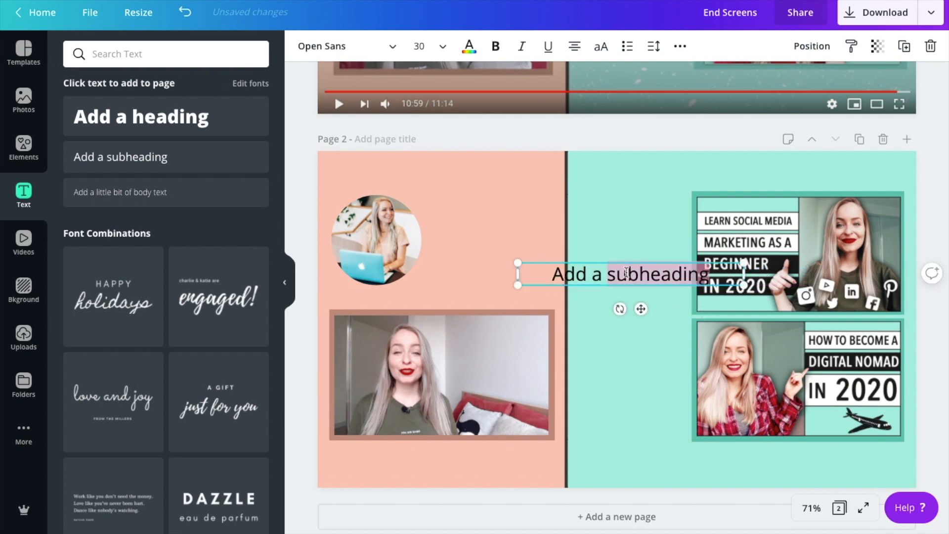
triple_click(626, 273)
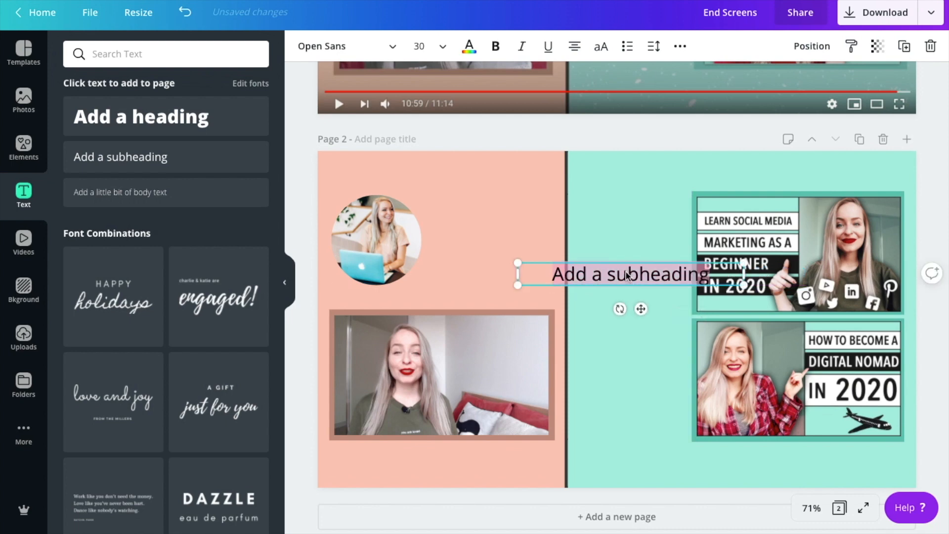
type("Watch")
key("Return")
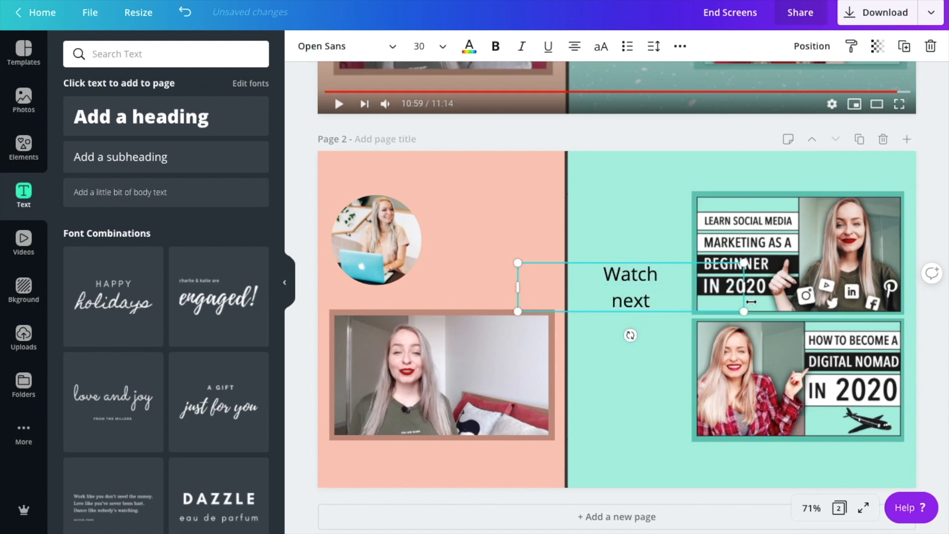
Narrow the "Watch next" text box, change its font to Bebas Neue and scale the text to size 40.8
left_click_drag(647, 292, 657, 276)
left_click_drag(600, 277, 571, 277)
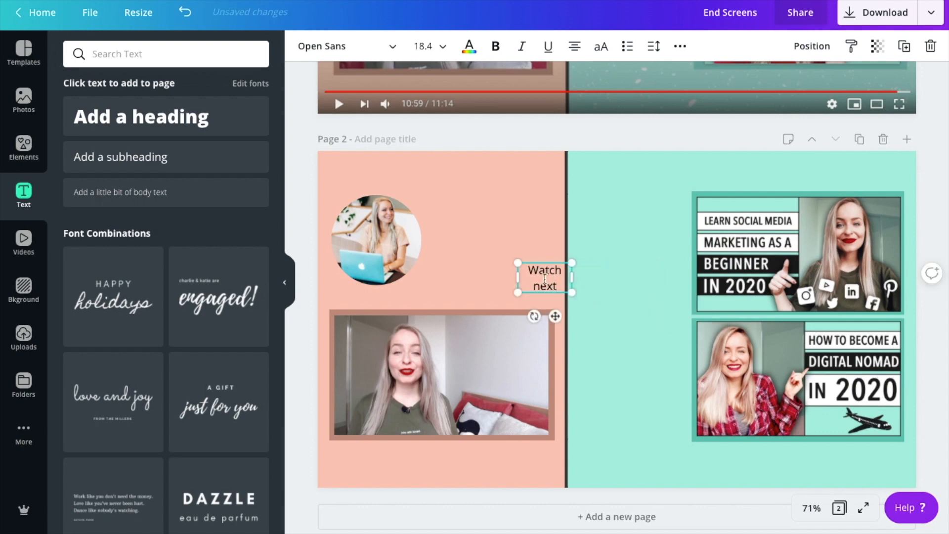
left_click(394, 48)
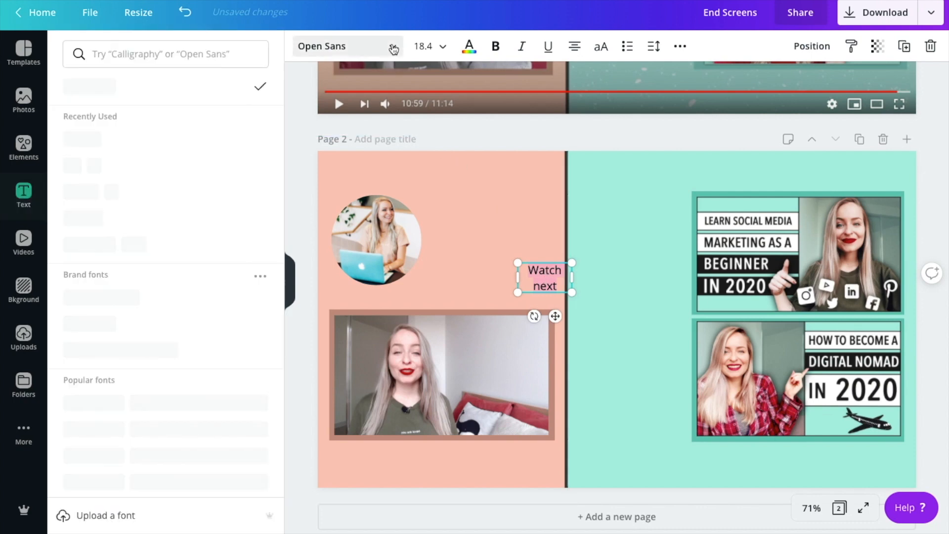
left_click(89, 143)
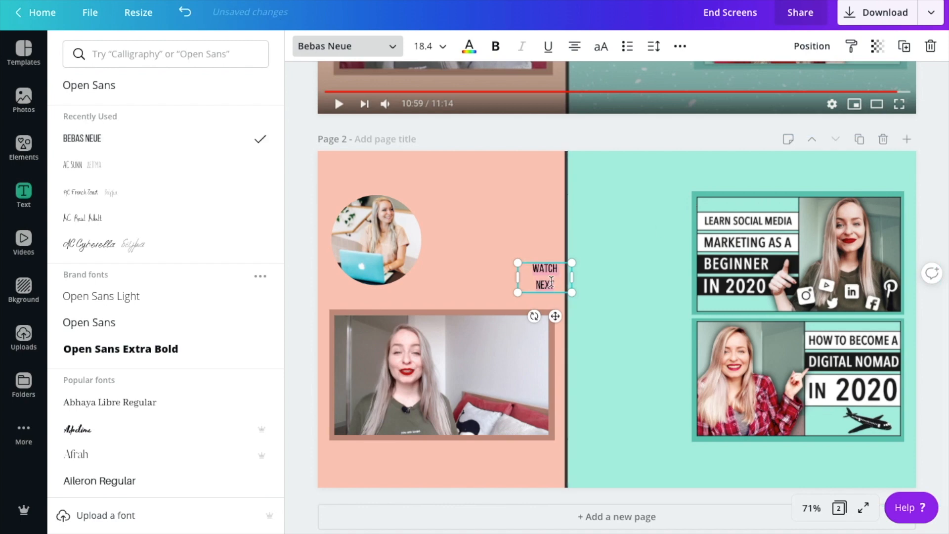
left_click_drag(608, 310, 636, 330)
Set the font size of the word "NEXT" to 55 so it matches the width of "WATCH"
left_click_drag(600, 304, 602, 309)
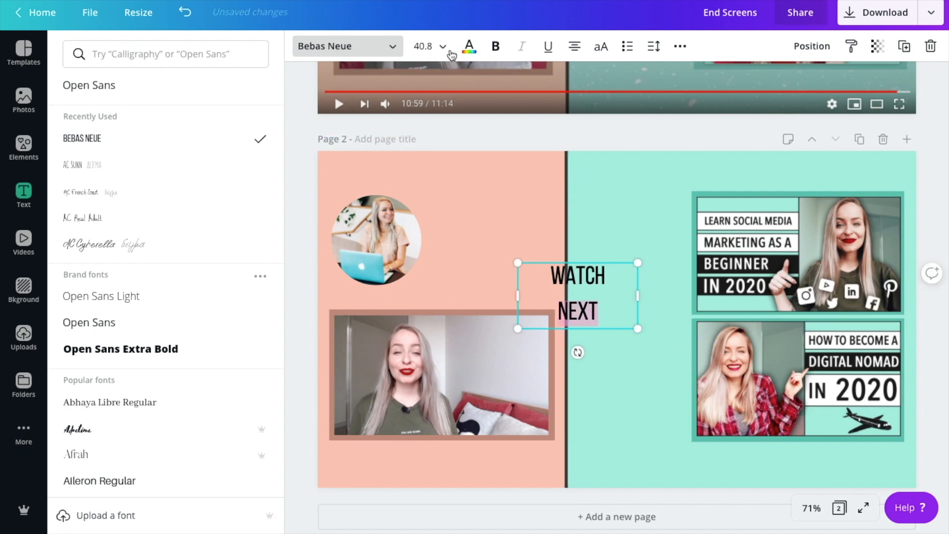
left_click(428, 46)
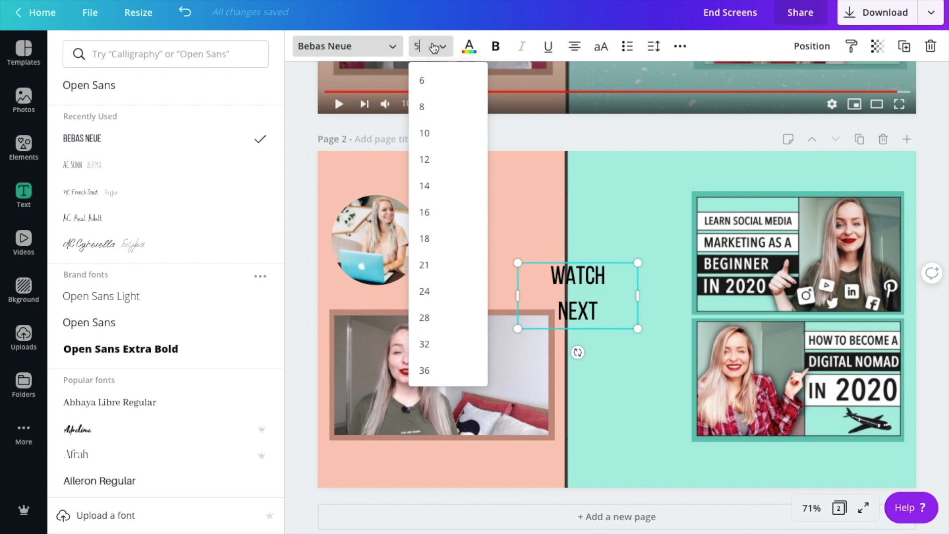
type("57")
key("Return")
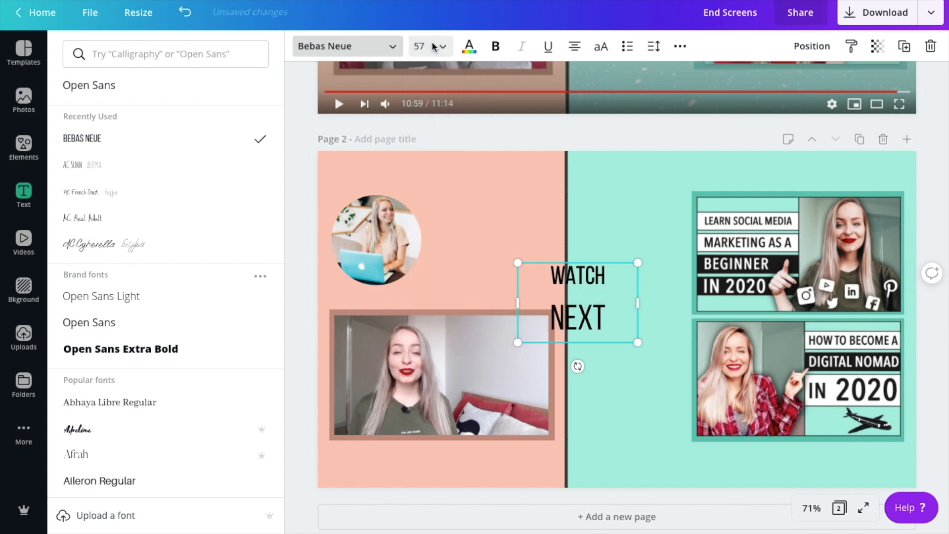
left_click(429, 43)
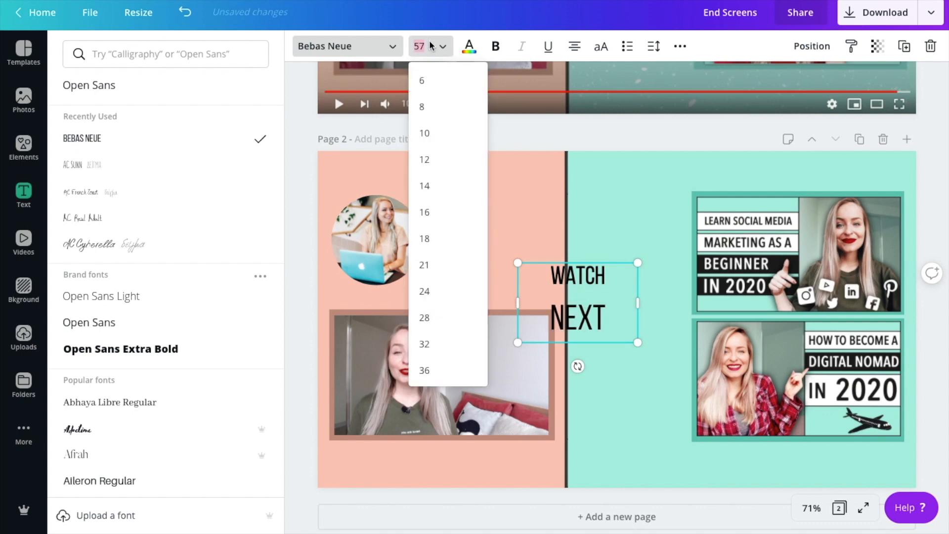
key("Return")
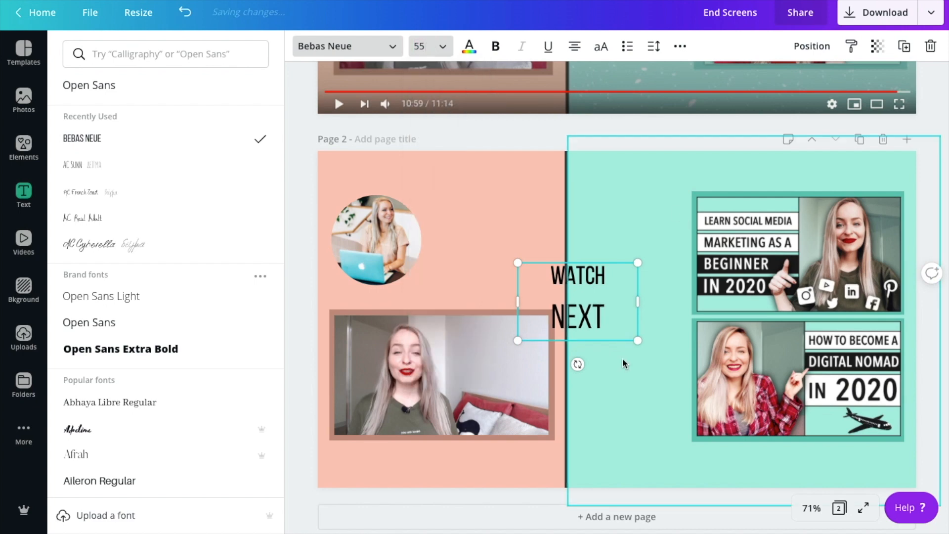
Tighten the text's line height to 0.88 and move it into the mint space beside the video thumbnails
left_click(655, 46)
left_click_drag(744, 114, 735, 113)
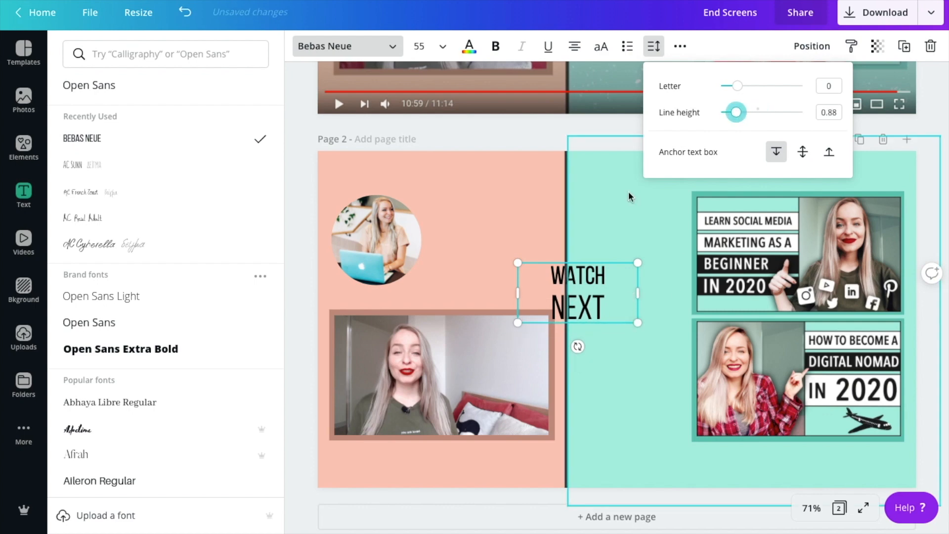
left_click(574, 298)
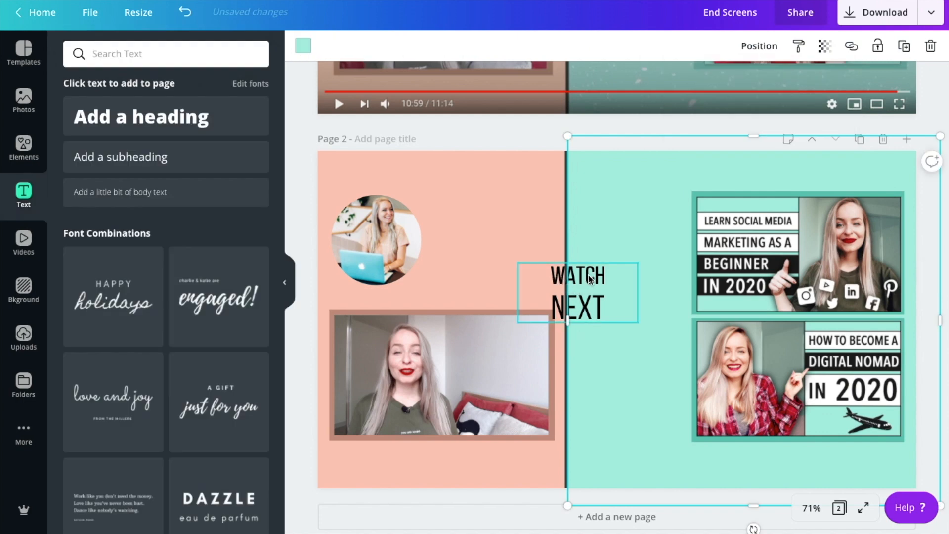
left_click_drag(588, 276, 642, 303)
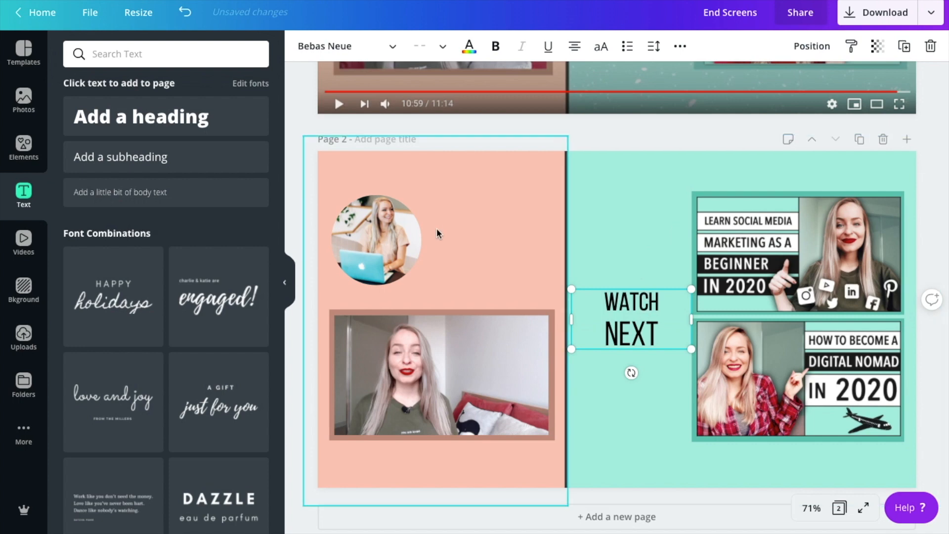
Search the elements for "sticker arrow" and add the white cursor arrow sticker with the purple shadow to page 2
left_click(20, 154)
left_click(133, 56)
type("sticker")
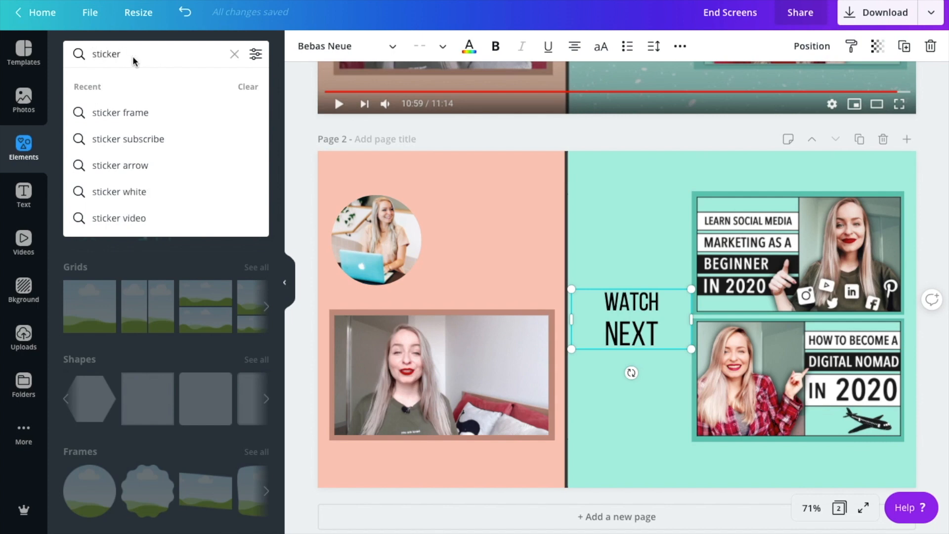
type(" arrow")
key("Return")
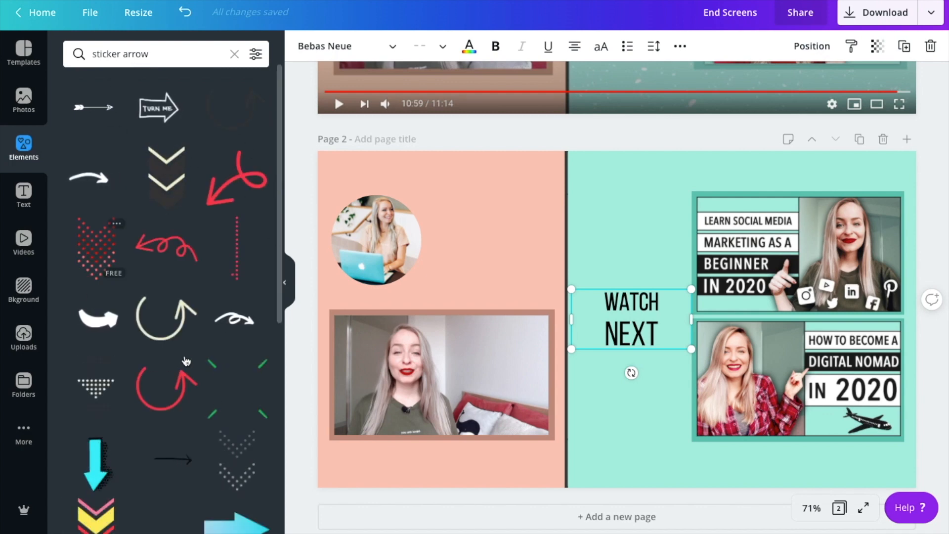
scroll(185, 356, "down", 5)
scroll(184, 354, "down", 10)
scroll(186, 358, "down", 5)
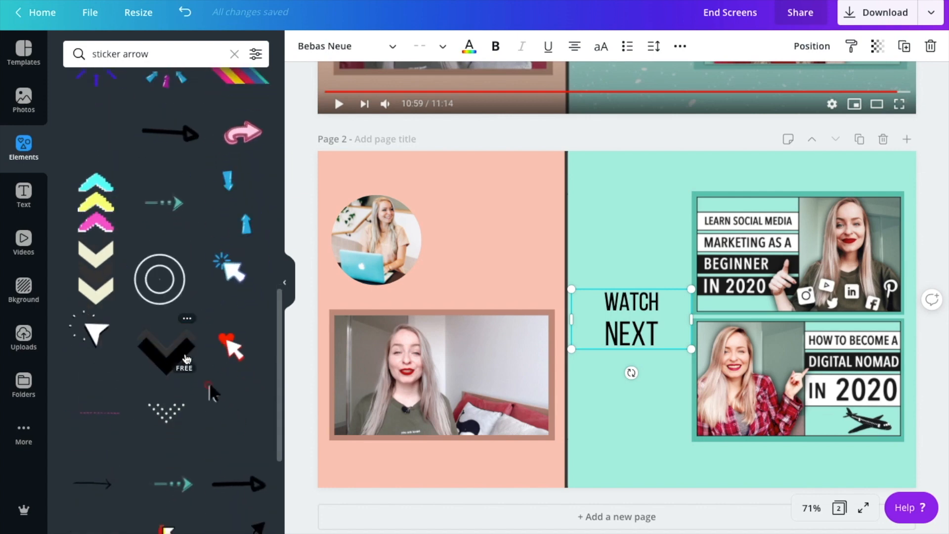
scroll(187, 360, "down", 8)
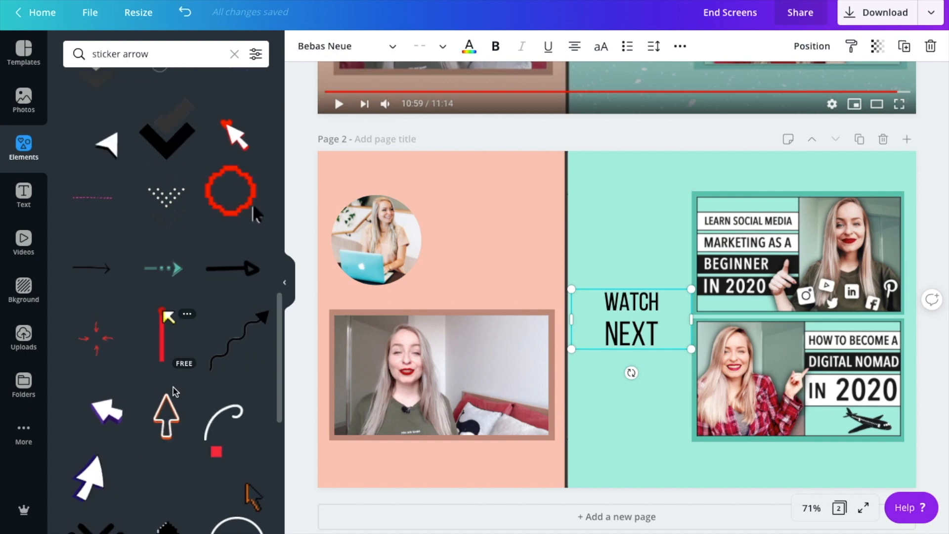
left_click(90, 469)
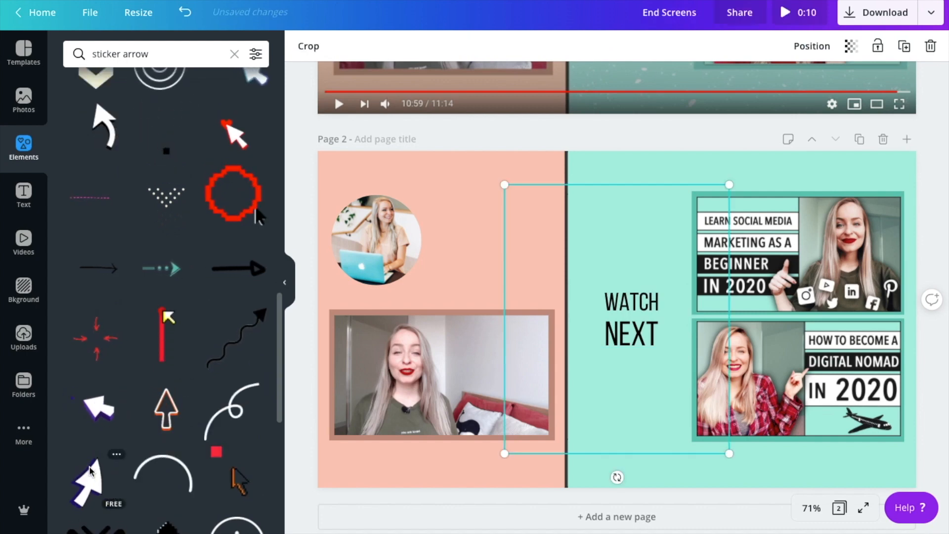
Shrink and tilt the arrow sticker, place it above "WATCH NEXT" facing the upper thumbnail, and put a copy below the text
left_click_drag(722, 196, 650, 254)
left_click_drag(640, 300, 584, 262)
left_click_drag(668, 259, 668, 366)
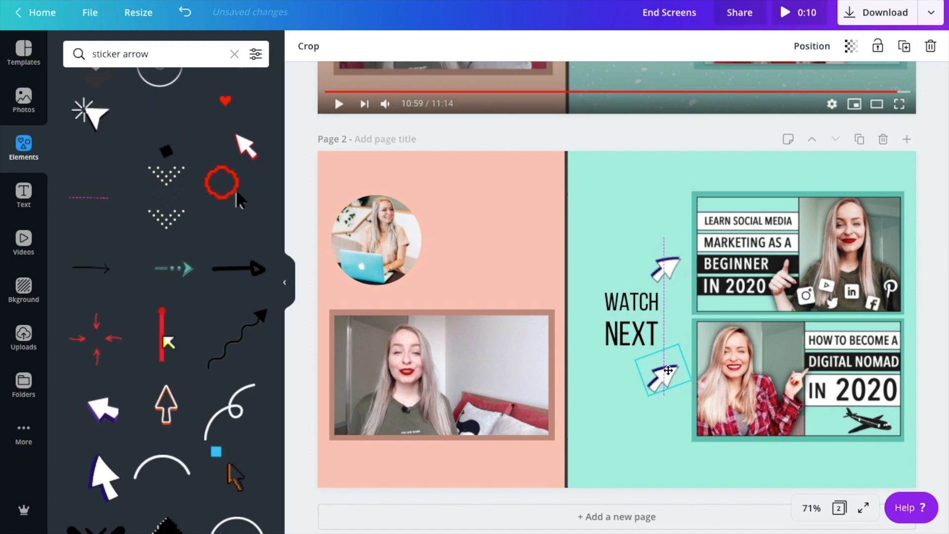
Rotate the lower arrow to point at the lower thumbnail and adjust the upper arrow's angle towards the upper thumbnail
left_click_drag(615, 377, 619, 332)
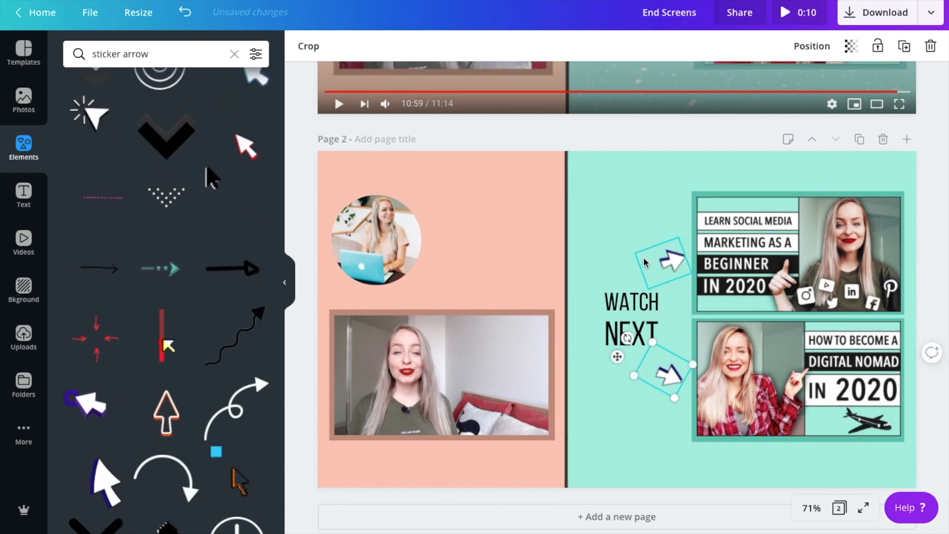
left_click(650, 262)
left_click_drag(616, 270, 615, 286)
left_click(612, 180)
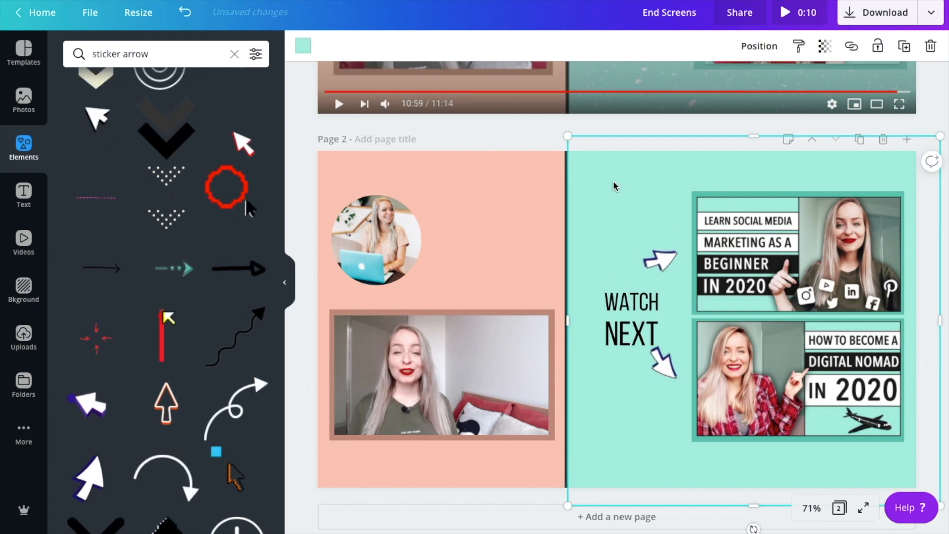
Compare the arrows with the example on page 1, then shrink both and keep them beside the "WATCH NEXT" text
scroll(612, 186, "up", 5)
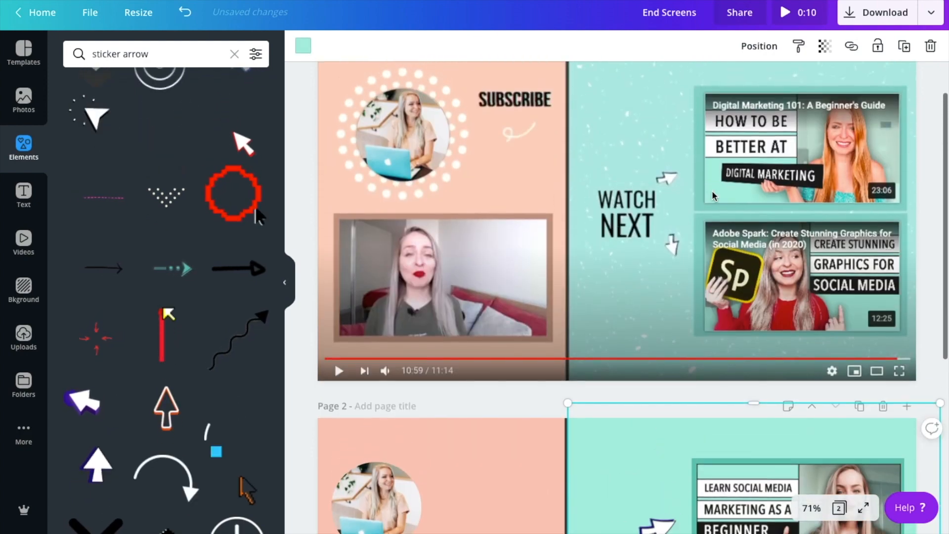
scroll(713, 195, "down", 5)
left_click(667, 248)
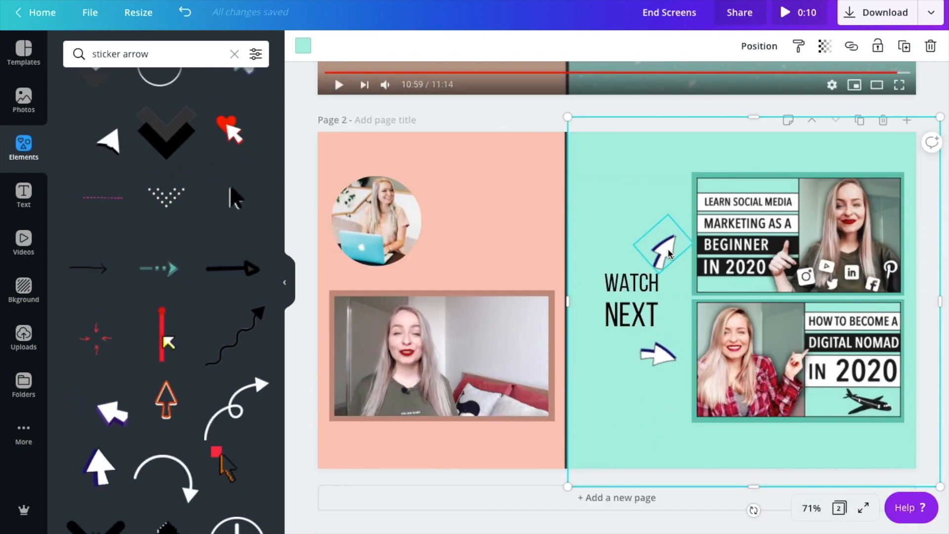
left_click(679, 157)
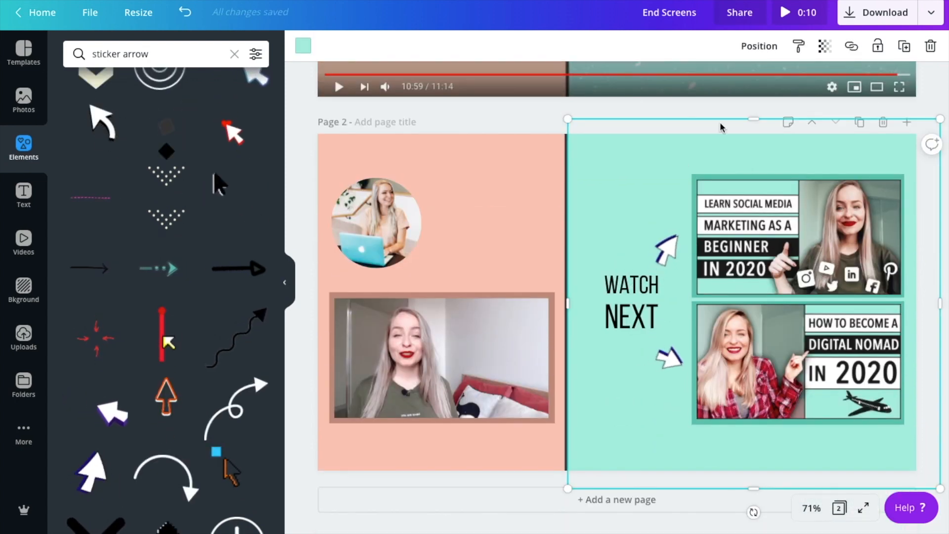
left_click(682, 115)
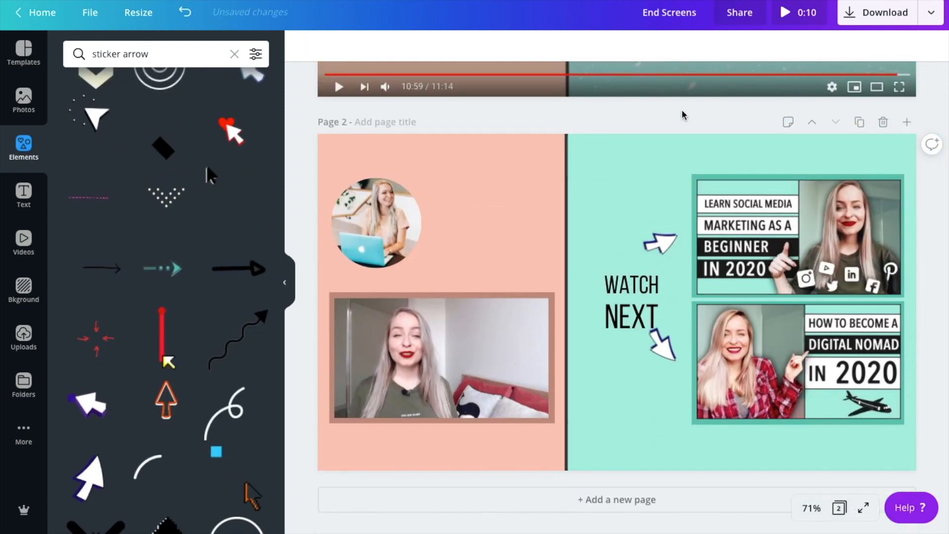
left_click_drag(681, 113, 663, 207)
left_click(664, 243)
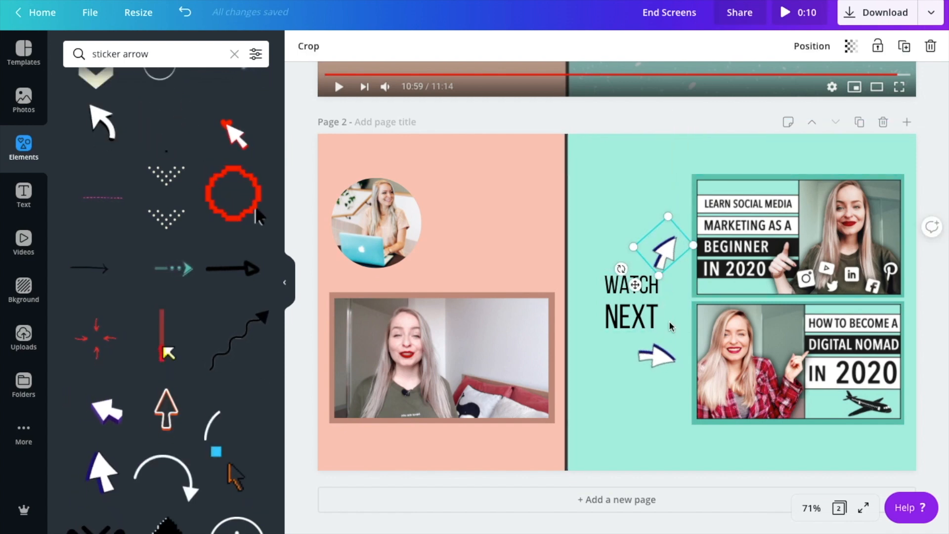
left_click_drag(667, 215, 664, 244)
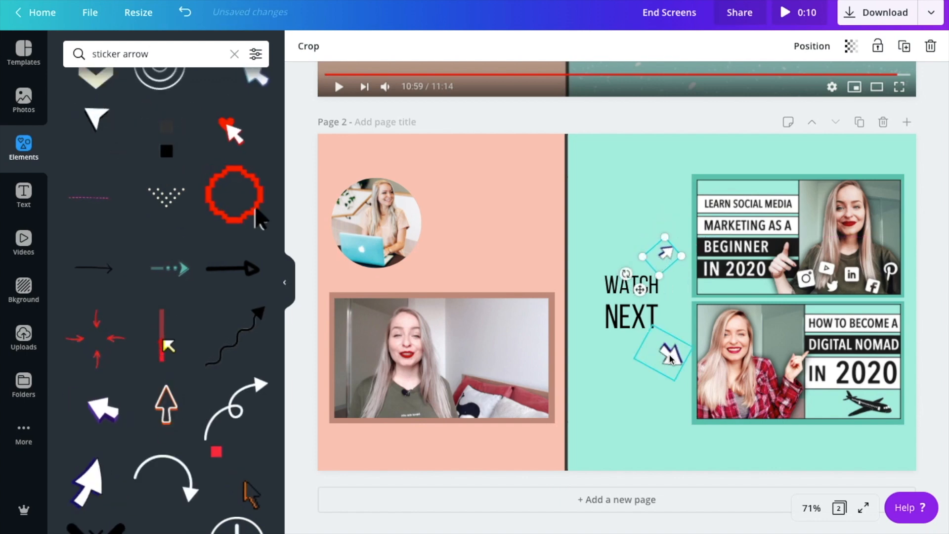
left_click(669, 359)
left_click_drag(664, 360, 671, 366)
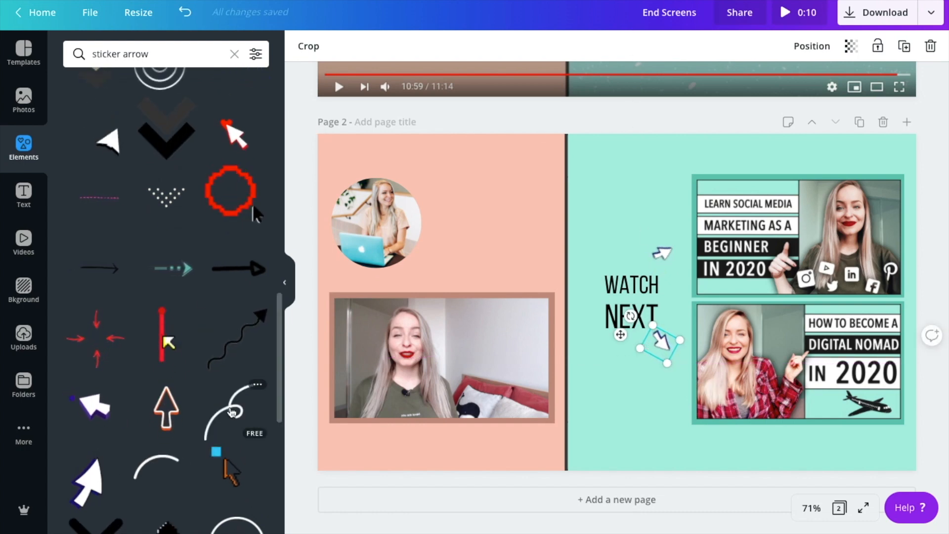
Add the white looped arrow sticker, shrink and rotate it, and place it beside the circular photo so it points at it
left_click(231, 411)
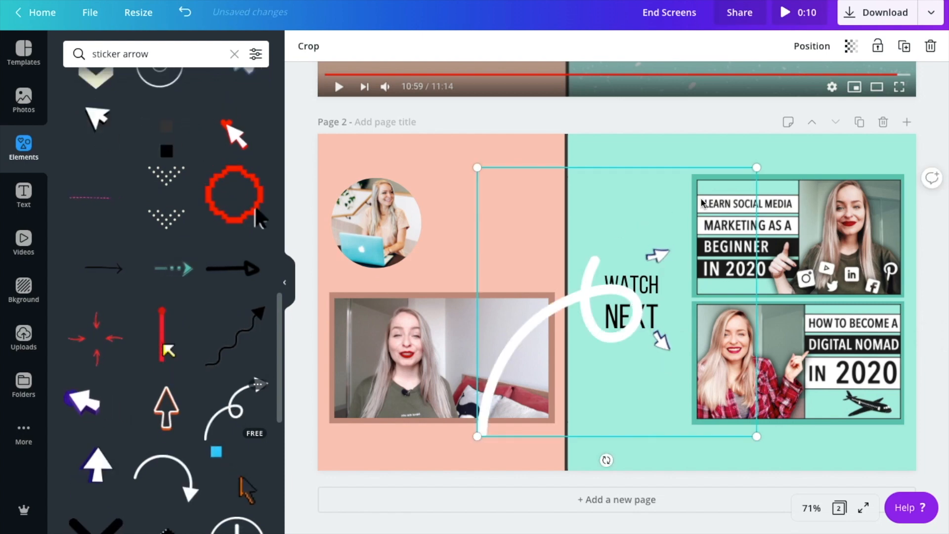
left_click_drag(756, 167, 555, 353)
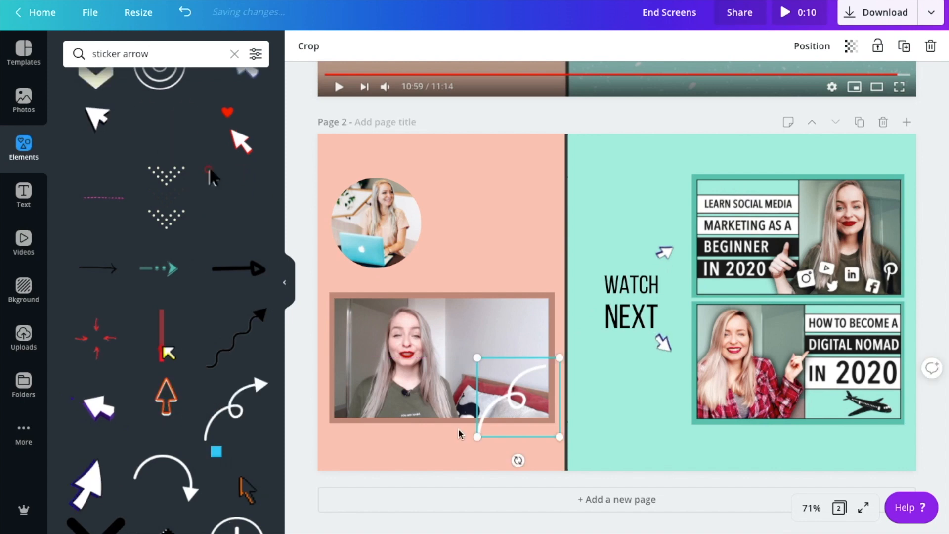
left_click_drag(467, 355, 529, 330)
left_click_drag(524, 332, 521, 333)
left_click_drag(487, 365, 498, 377)
left_click_drag(534, 413, 485, 234)
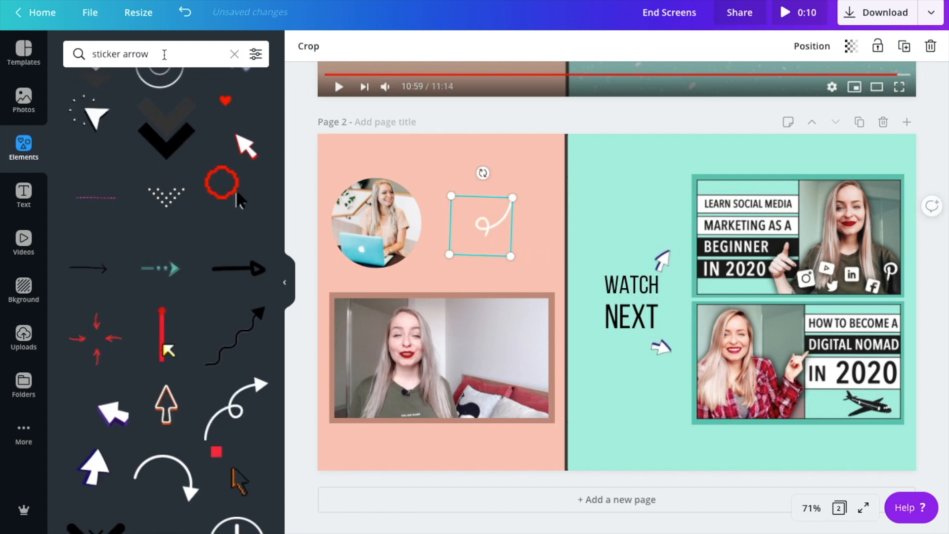
Search for "sticker subscribe", add the black SUBSCRIBE sticker, and shrink and place it above the looped arrow
left_click(164, 54)
type("subscribe")
key("Return")
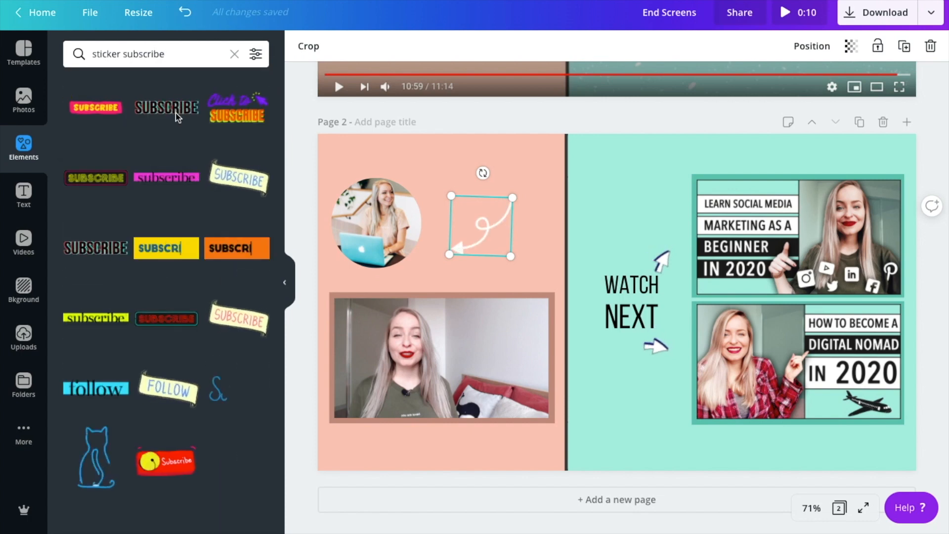
left_click(166, 107)
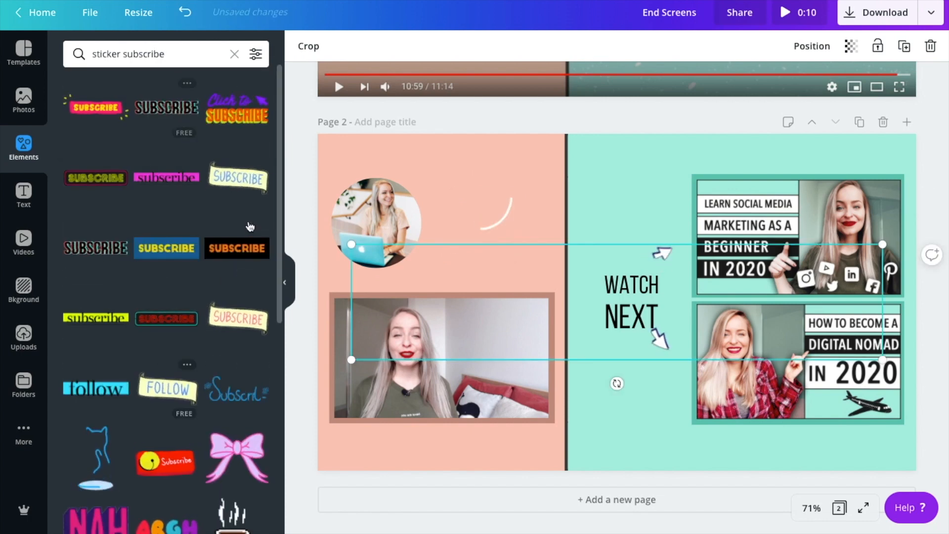
left_click_drag(881, 243, 457, 321)
left_click_drag(418, 353, 506, 187)
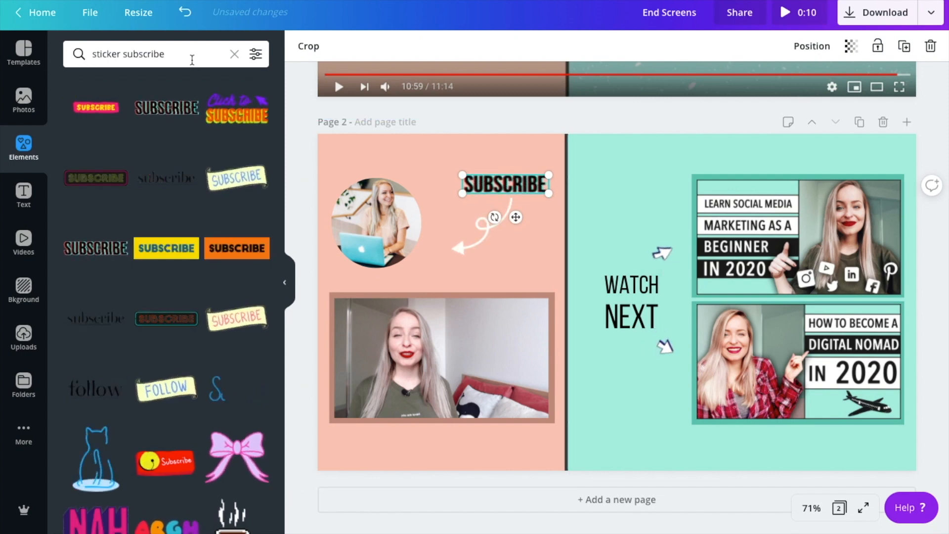
Search for "sticker frame" and add the white circular frame made of dotted rings to page 2
left_click_drag(169, 55, 123, 53)
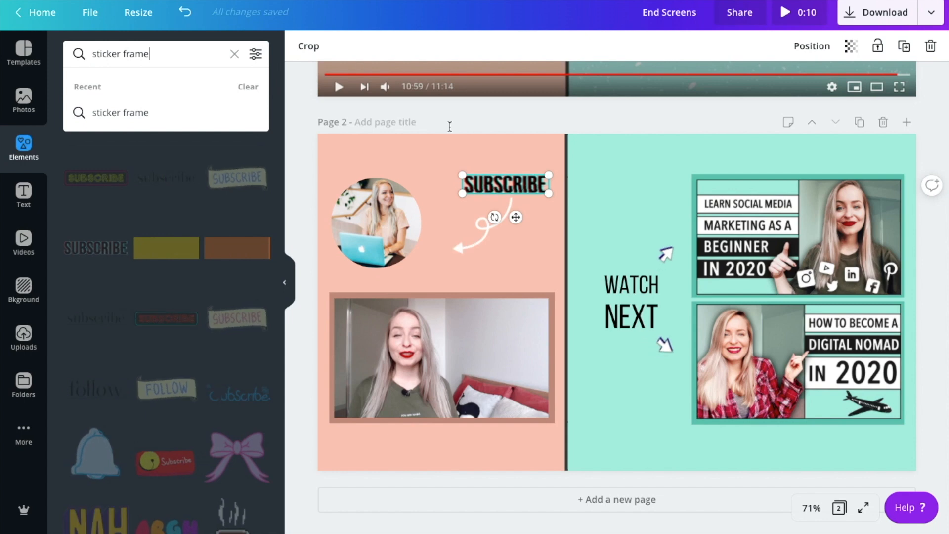
key("Return")
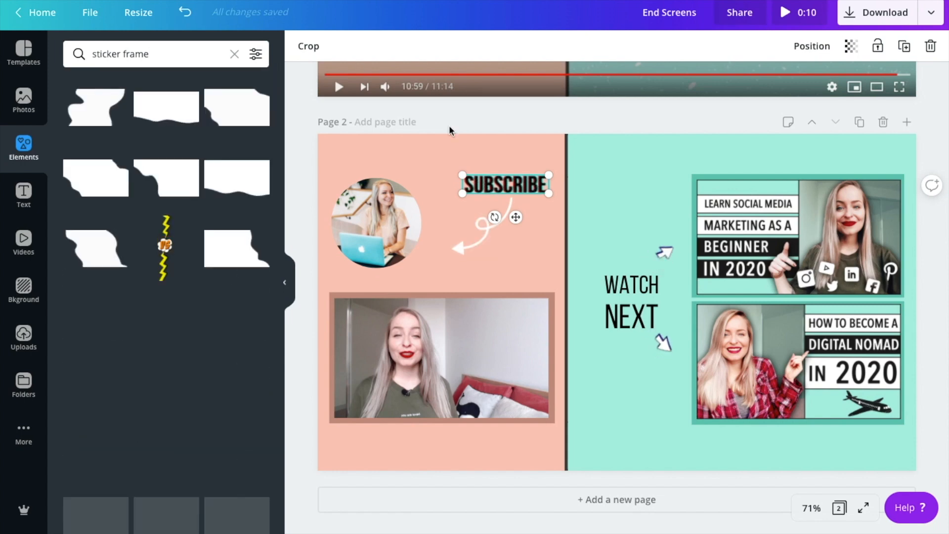
scroll(448, 125, "up", 5)
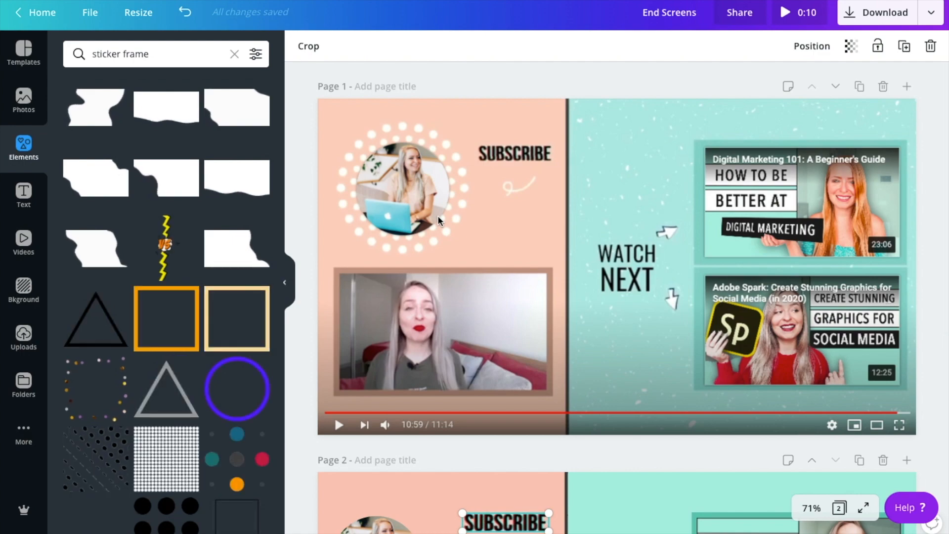
scroll(438, 217, "down", 4)
scroll(463, 333, "down", 2)
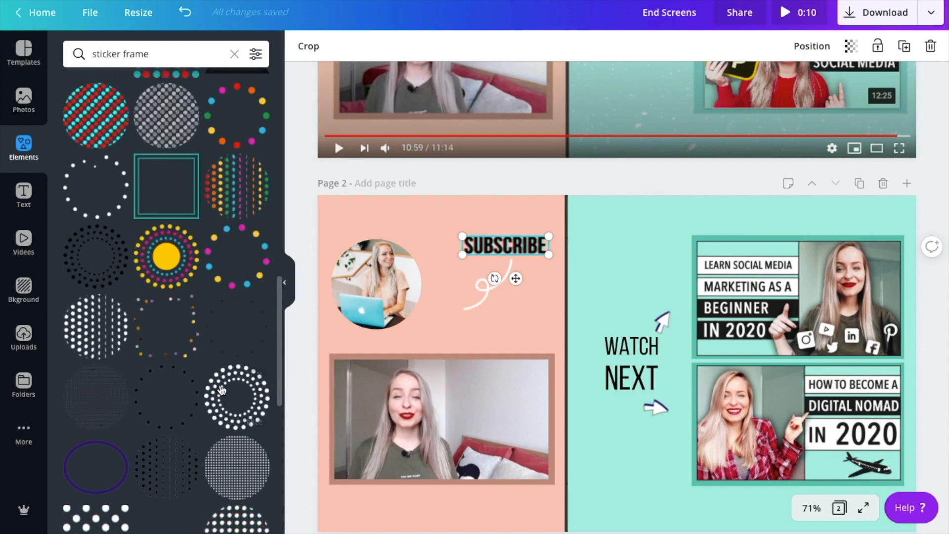
left_click(222, 390)
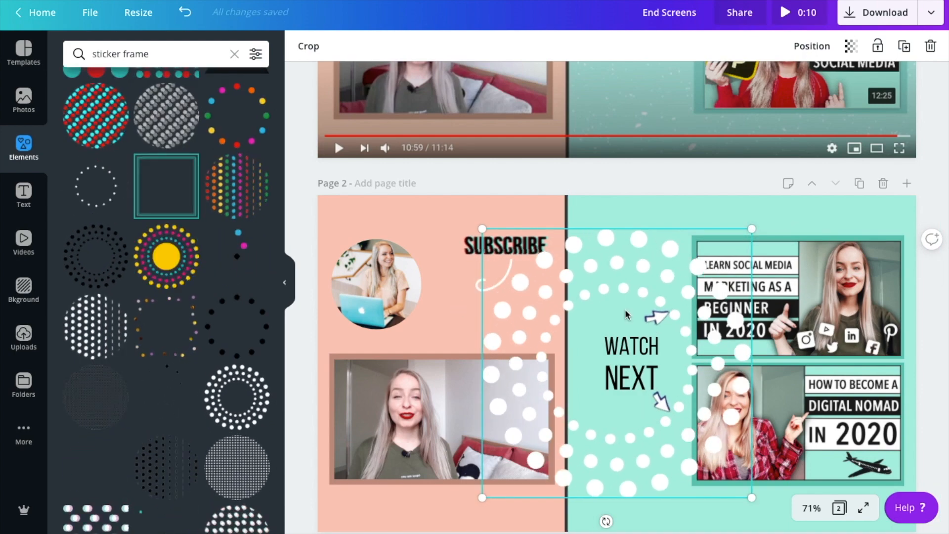
Shrink the dotted frame to slightly larger than the circular photo, move it over the photo and send it behind the photo
mouse_move(580, 355)
left_mouse_down()
mouse_move(625, 352)
mouse_move(560, 390)
mouse_move(574, 364)
left_mouse_up()
left_click_drag(565, 429, 414, 260)
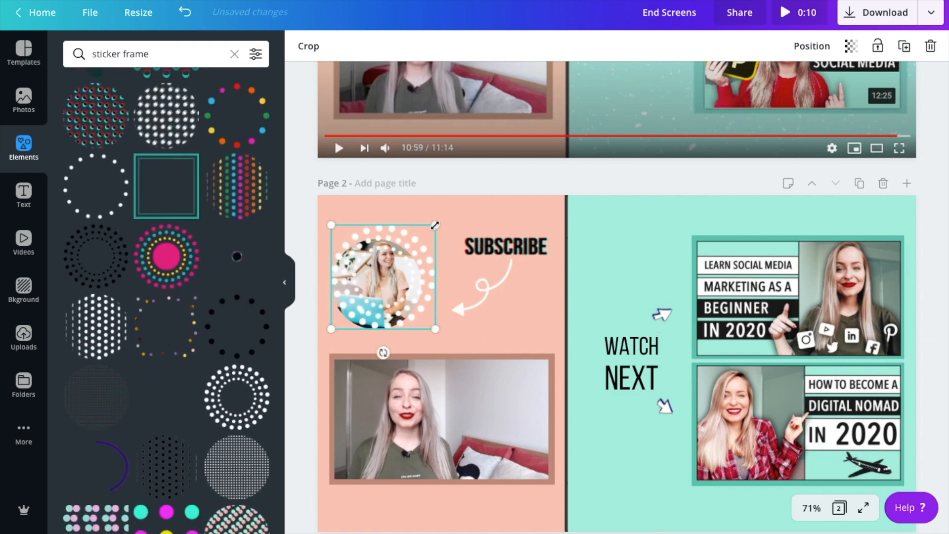
left_click_drag(441, 221, 441, 218)
left_click_drag(434, 282, 426, 274)
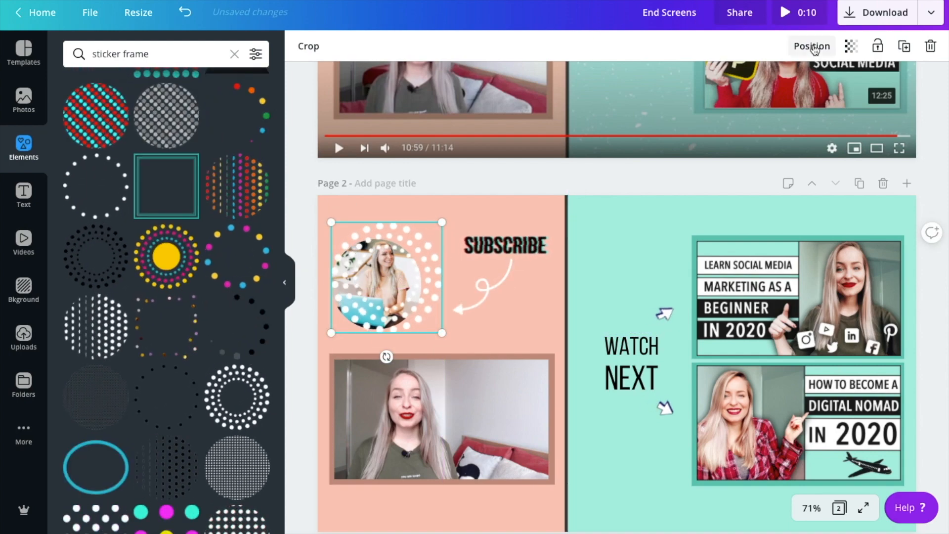
left_click(811, 46)
left_click(754, 92)
Set the transparency of the peach background shape on page 2 to 57
left_click(494, 221)
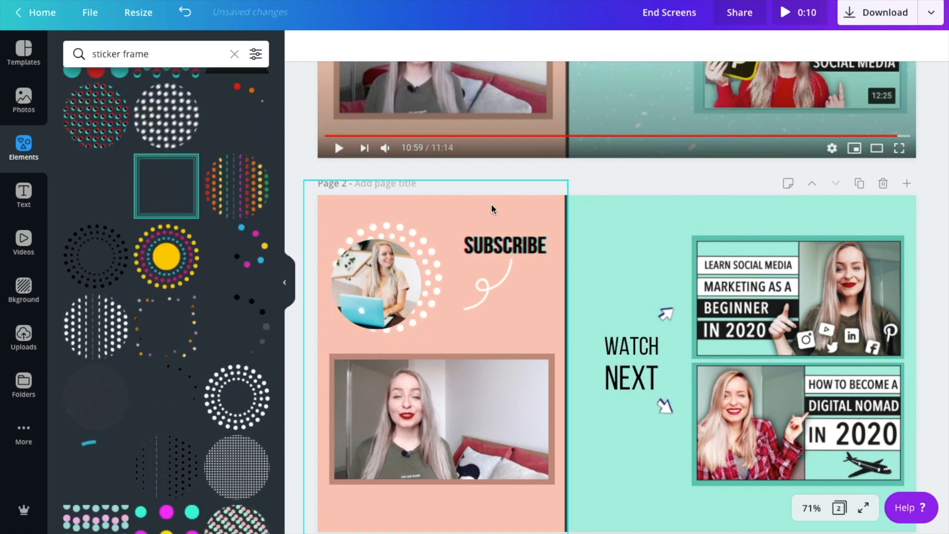
left_click(823, 45)
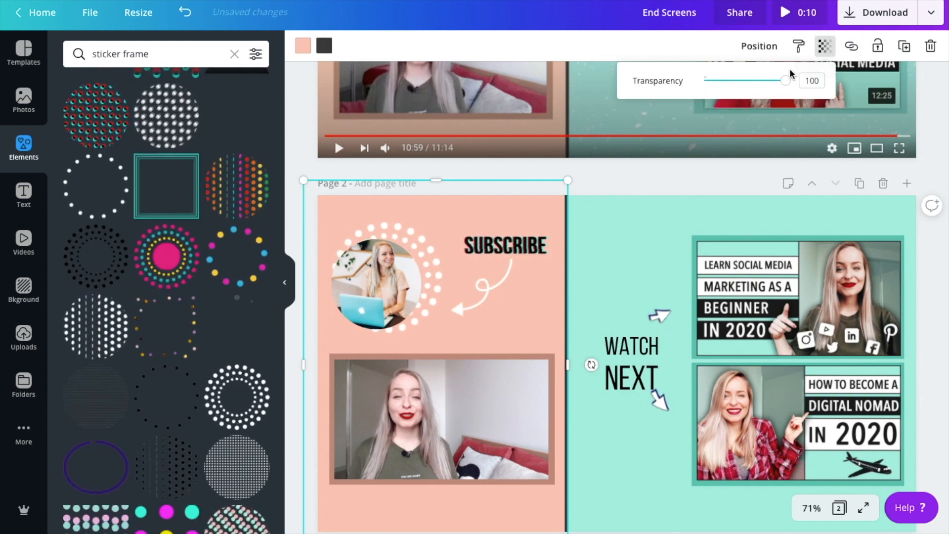
left_click_drag(769, 83, 751, 82)
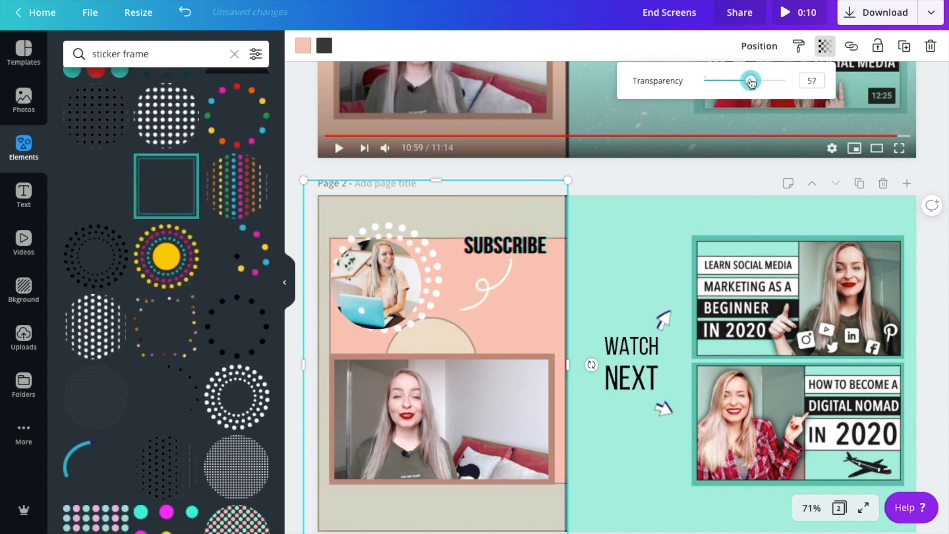
left_click(586, 170)
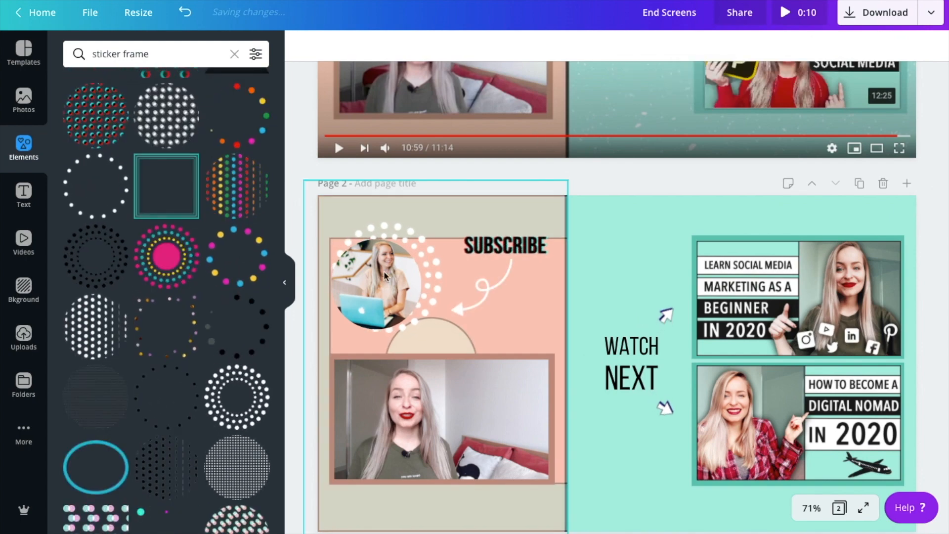
Nudge the dotted frame down and move the circular photo so that it sits centred inside the frame
left_click(416, 229)
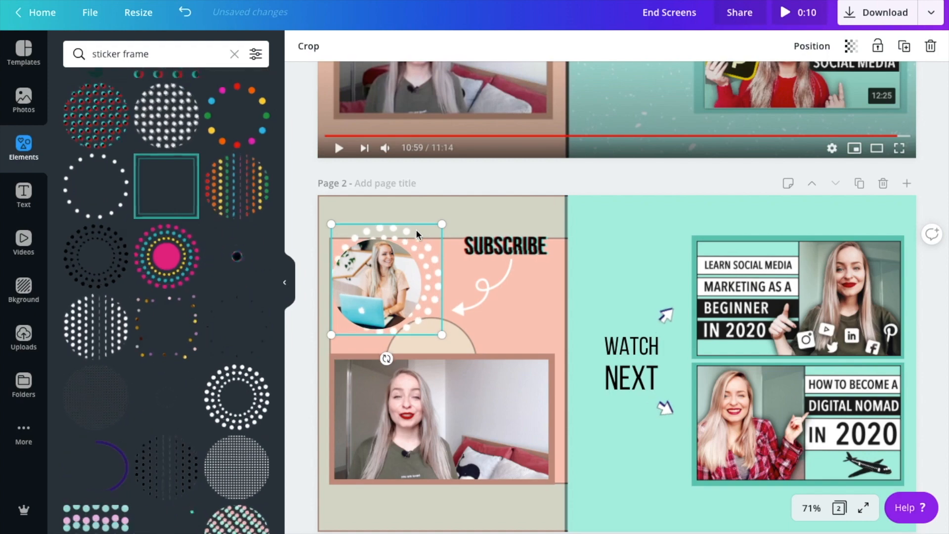
key("Down")
key("Down")
key("Down")
key("Down")
key("Down")
key("Down")
key("Down")
key("Down")
left_click_drag(387, 260, 397, 257)
left_click(471, 181)
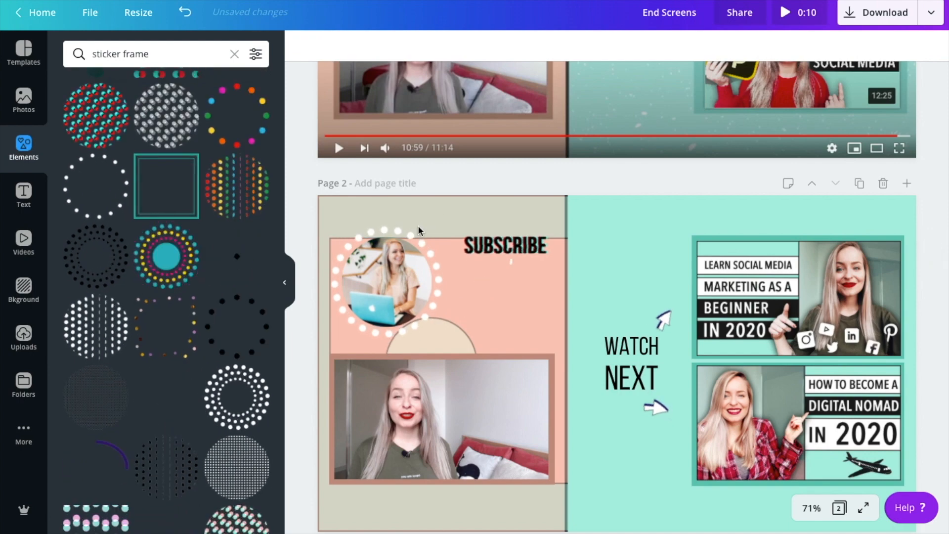
Enlarge the dotted frame so its rings show around the circular photo and re-centre it on the photo
left_click(414, 240)
left_click_drag(460, 215, 456, 213)
left_click_drag(435, 254, 436, 253)
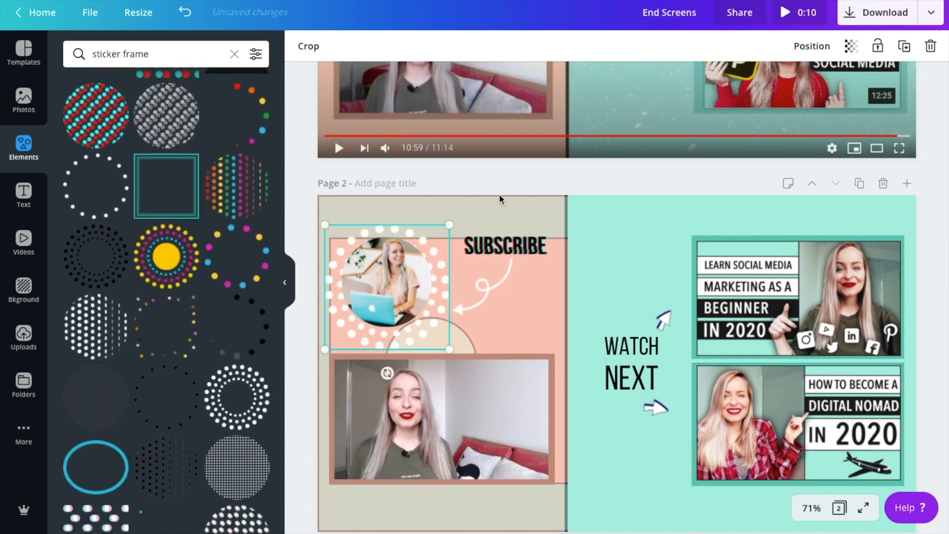
Reposition the circular photo on page 2 so that it sits centred inside the white dotted frame
left_click(397, 290)
key("Down")
key("Down")
key("Down")
key("Down")
key("Down")
key("Down")
key("Down")
key("Down")
key("Down")
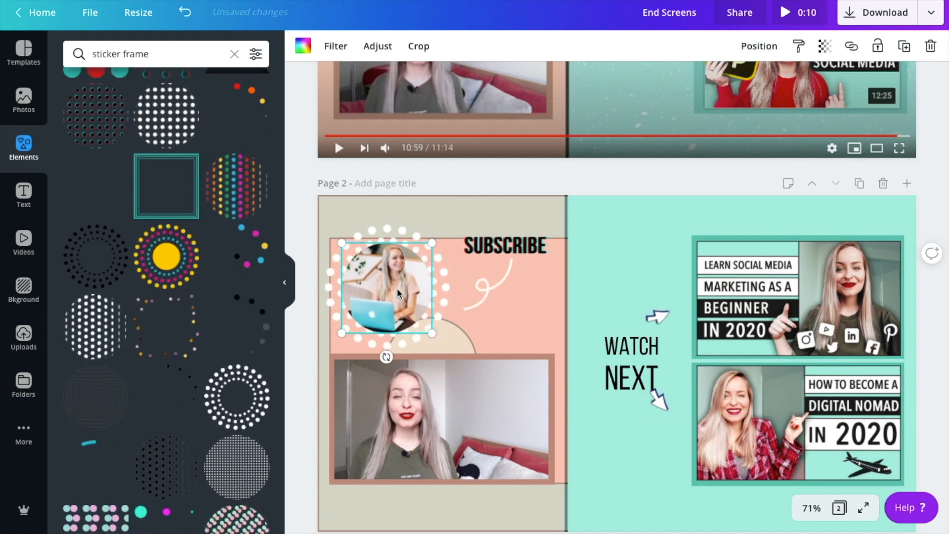
left_click_drag(397, 293, 399, 281)
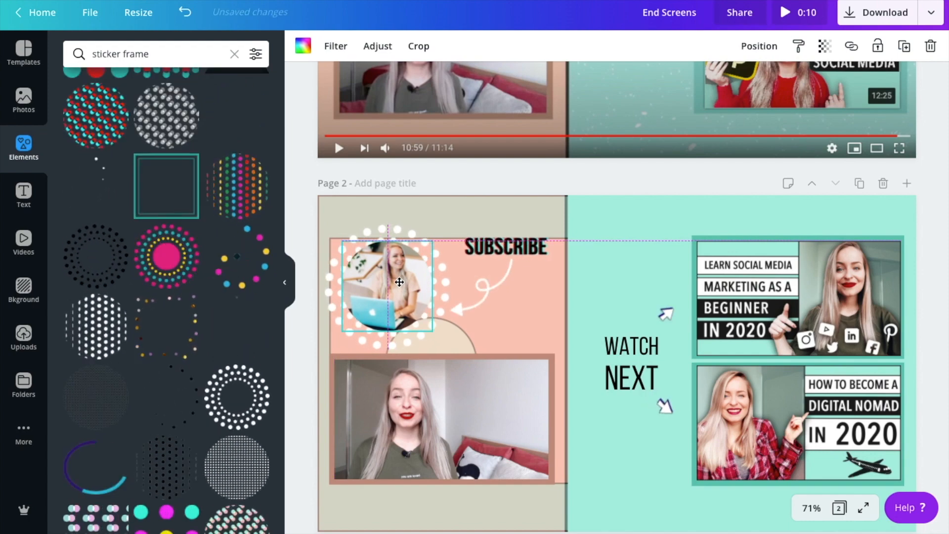
Set the transparency of the peach background shape on page 2 to 100
left_click(540, 208)
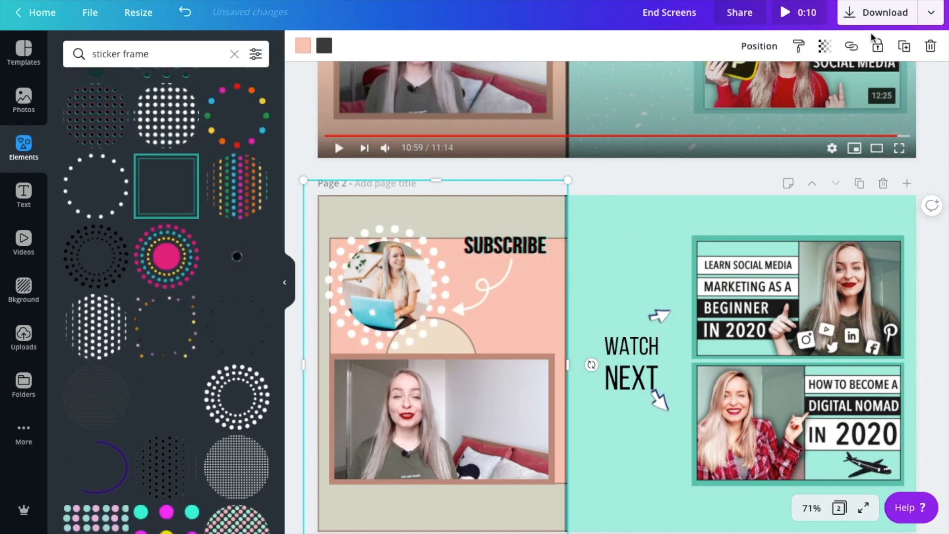
left_click(821, 47)
left_click_drag(741, 80, 810, 84)
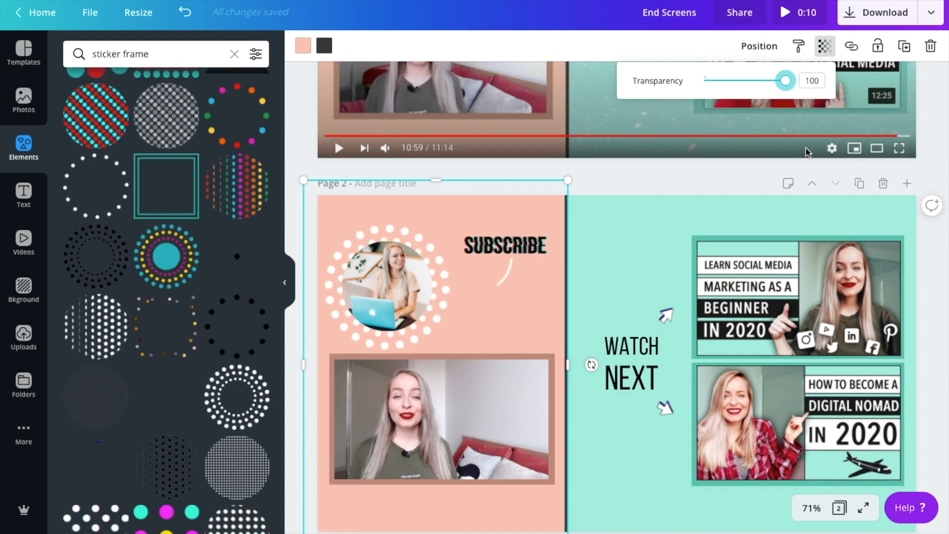
left_click(719, 174)
Search the elements for "speckle" and add the free fine-speckle graphic to page 2
scroll(719, 173, "up", 5)
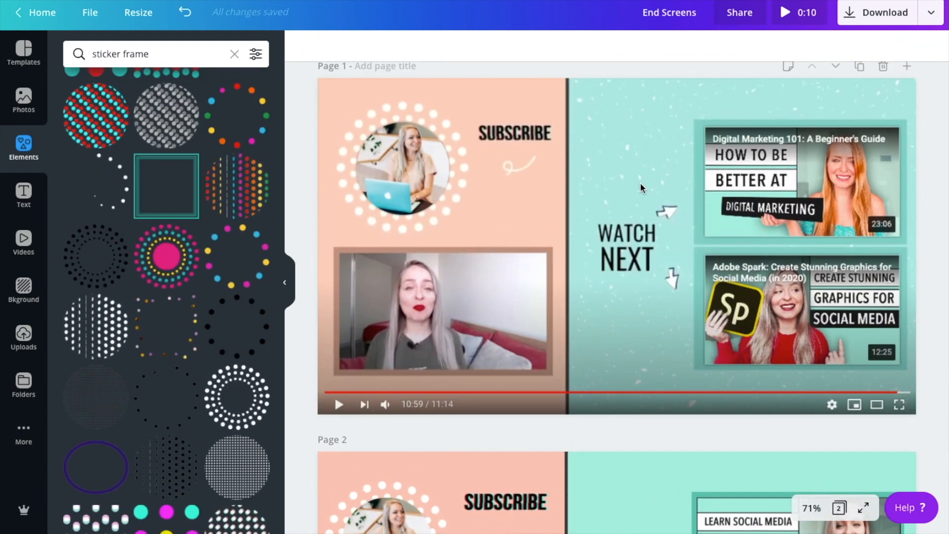
scroll(626, 187, "down", 6)
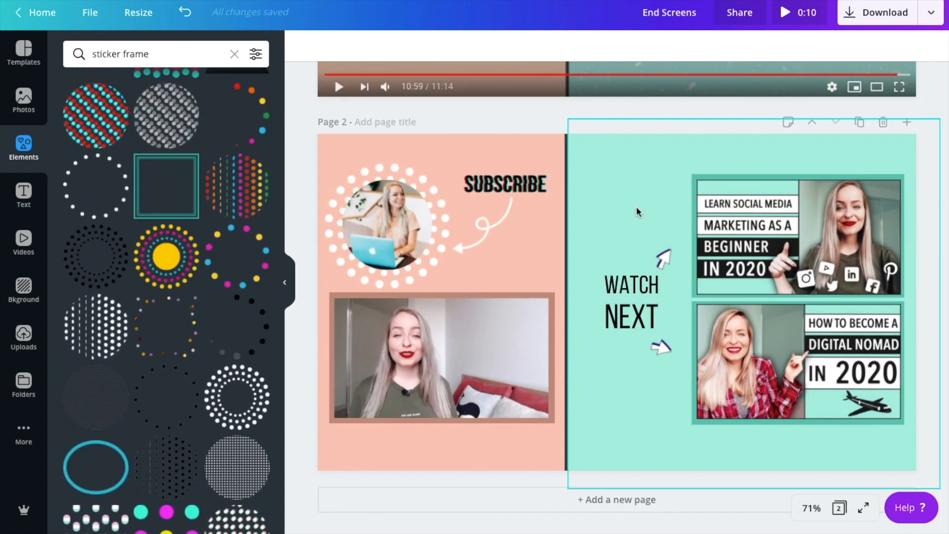
left_click(159, 54)
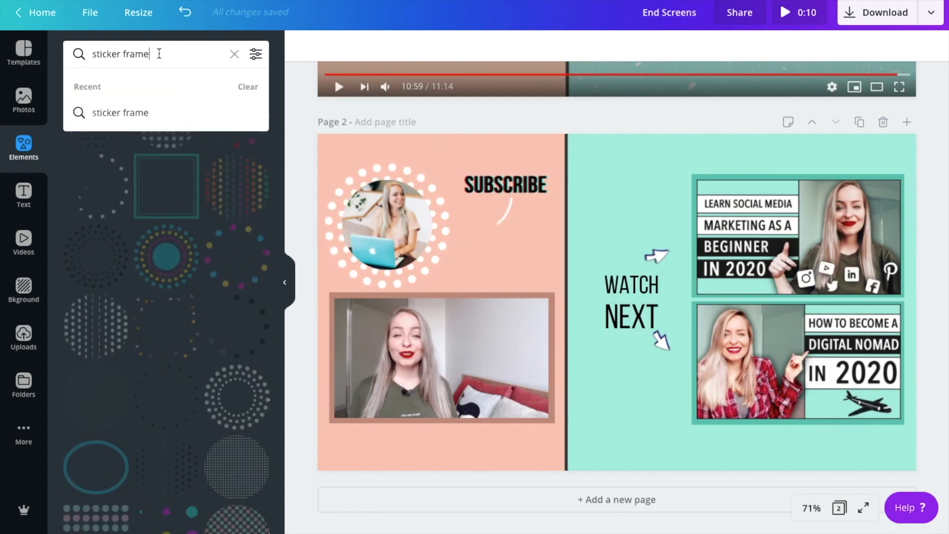
type("pe")
key("BackSpace")
key("BackSpace")
type("speckl")
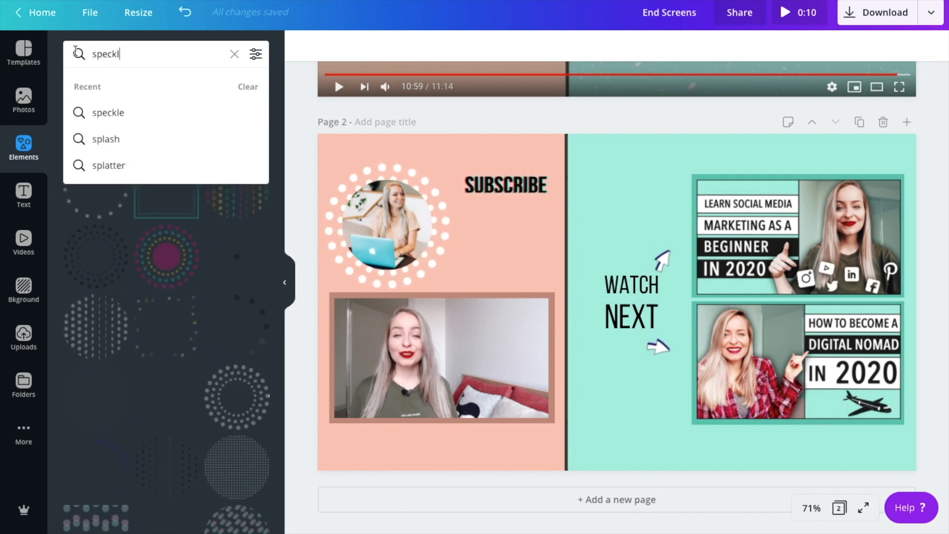
type("e")
key("Return")
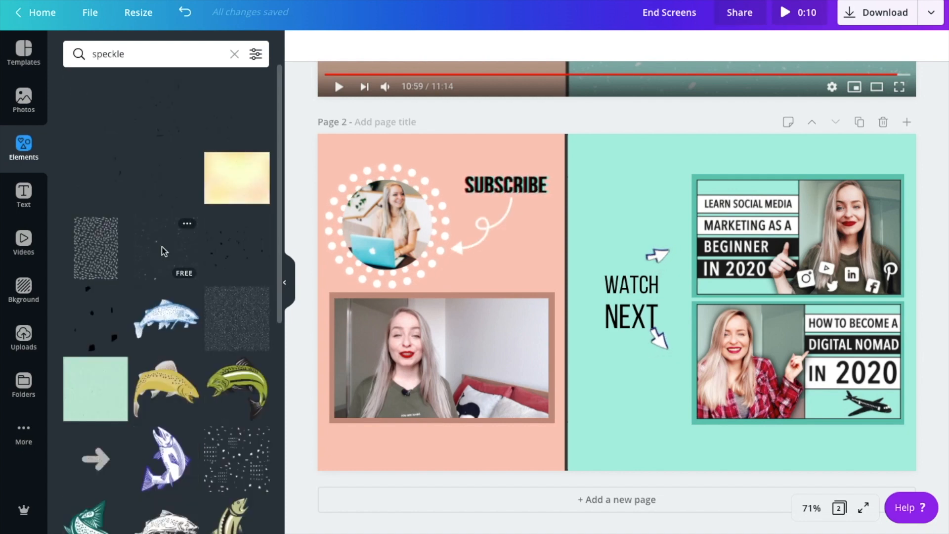
left_click(163, 251)
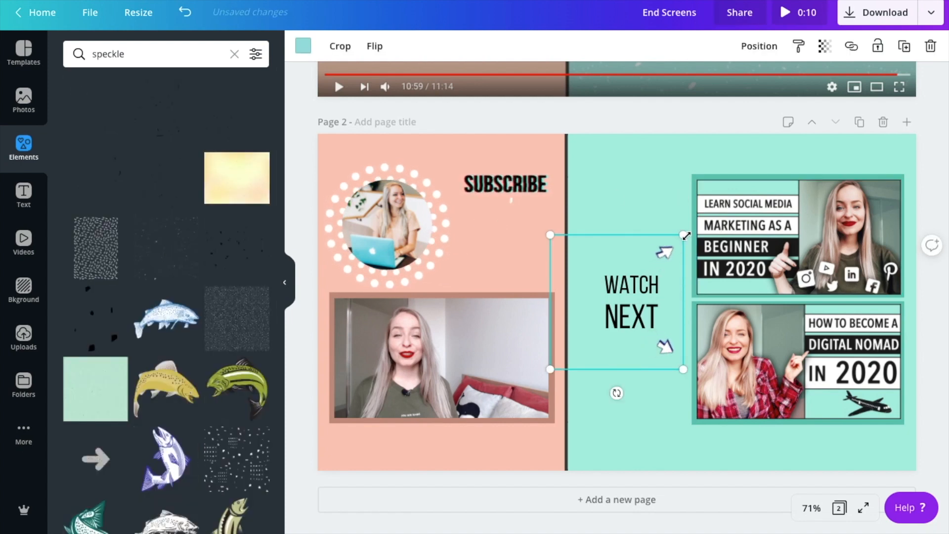
Enlarge the speckle graphic until it covers the full height of the mint half and recolour it white
left_click_drag(866, 129, 888, 126)
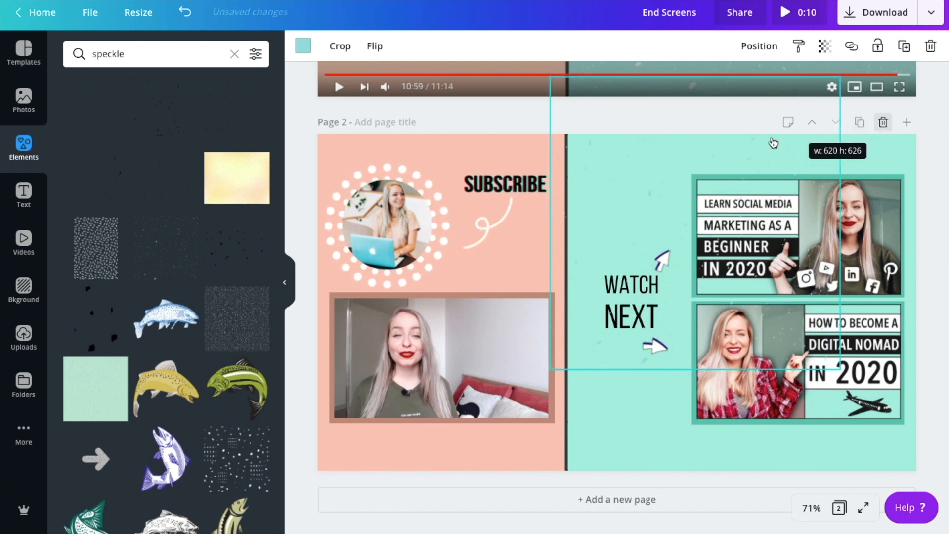
left_click_drag(945, 463, 944, 473)
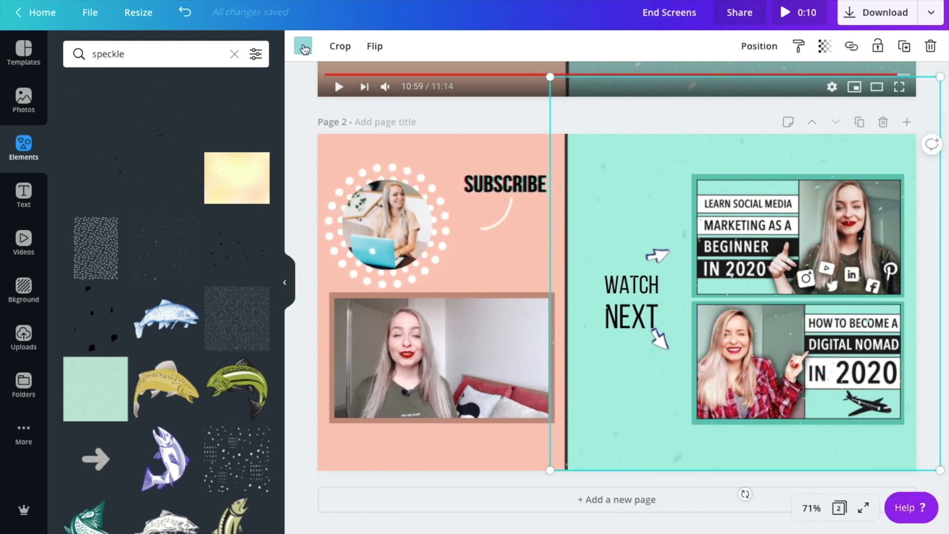
left_click(302, 47)
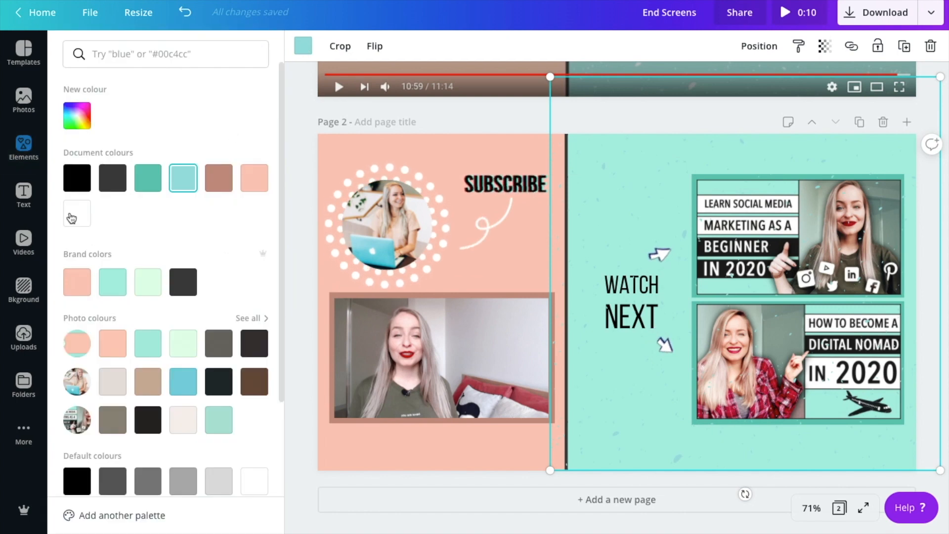
Layer the white speckles behind the text and thumbnails but above the mint background, and shift them to start at the dark divider
left_click(751, 48)
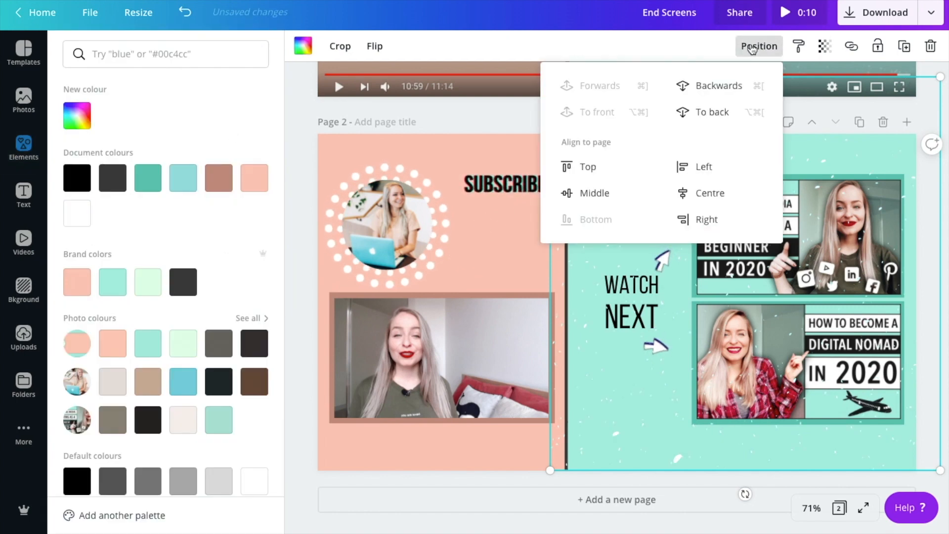
left_click(691, 122)
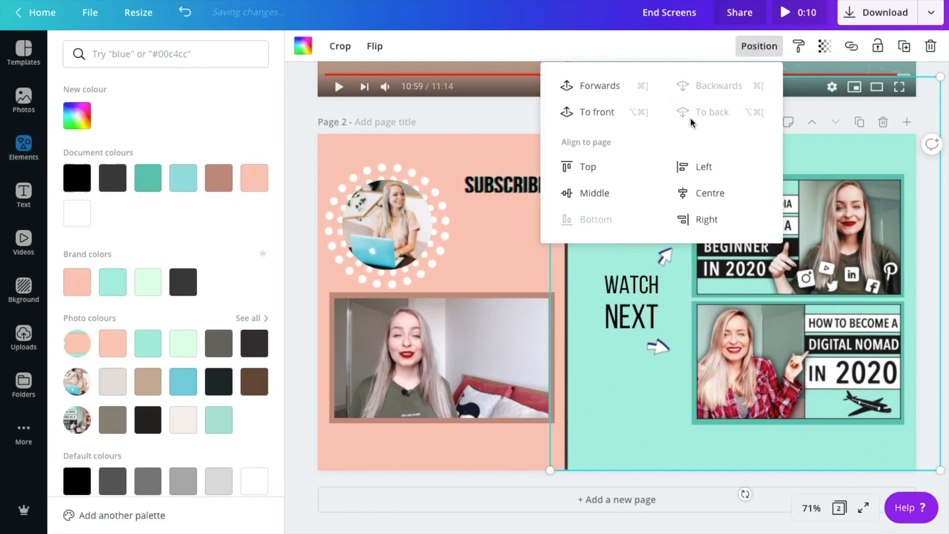
left_click(584, 88)
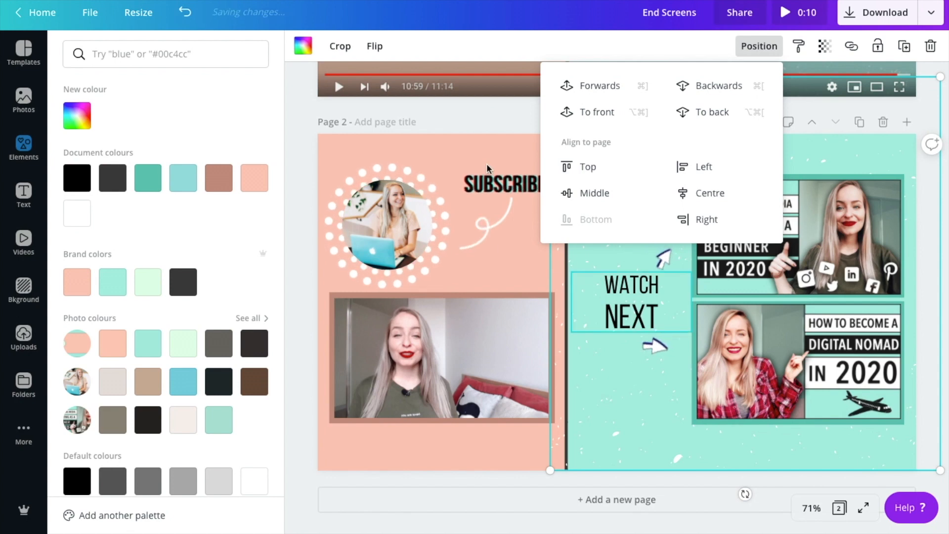
left_click(482, 113)
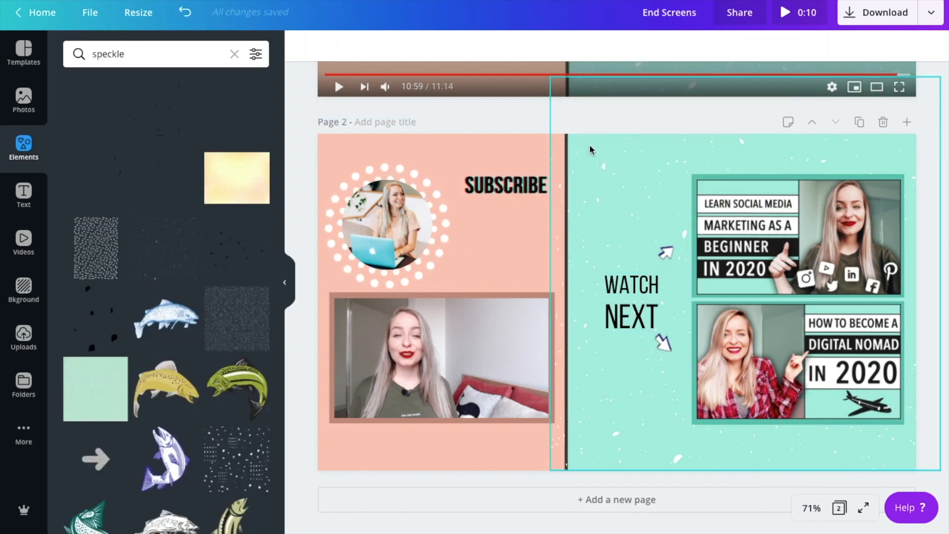
left_click_drag(607, 149, 606, 148)
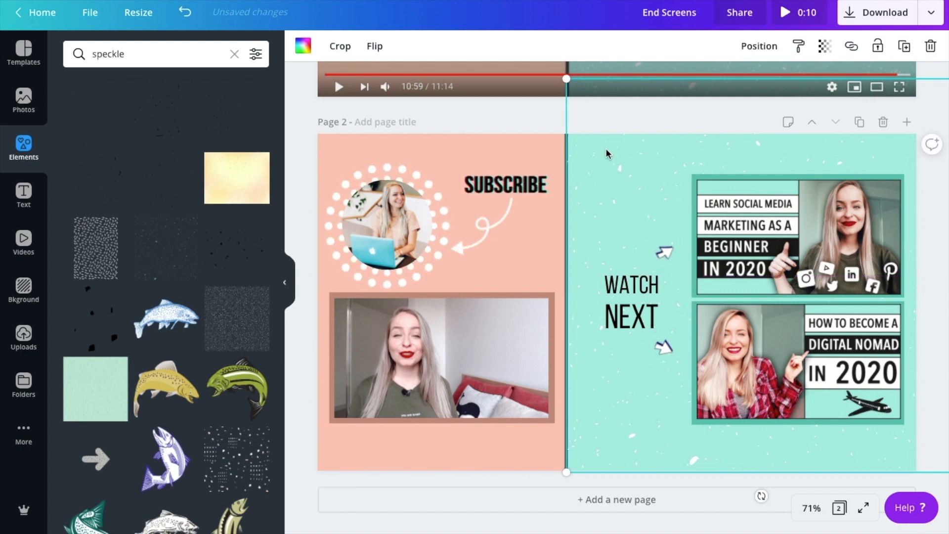
left_click(515, 118)
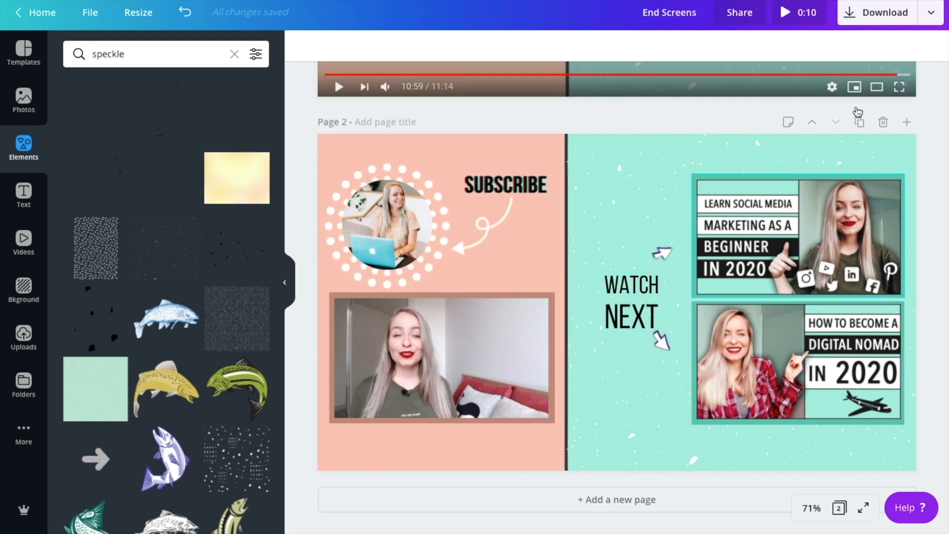
Duplicate page 2 and delete both video thumbnails from the copy, leaving their teal boxes
left_click(859, 124)
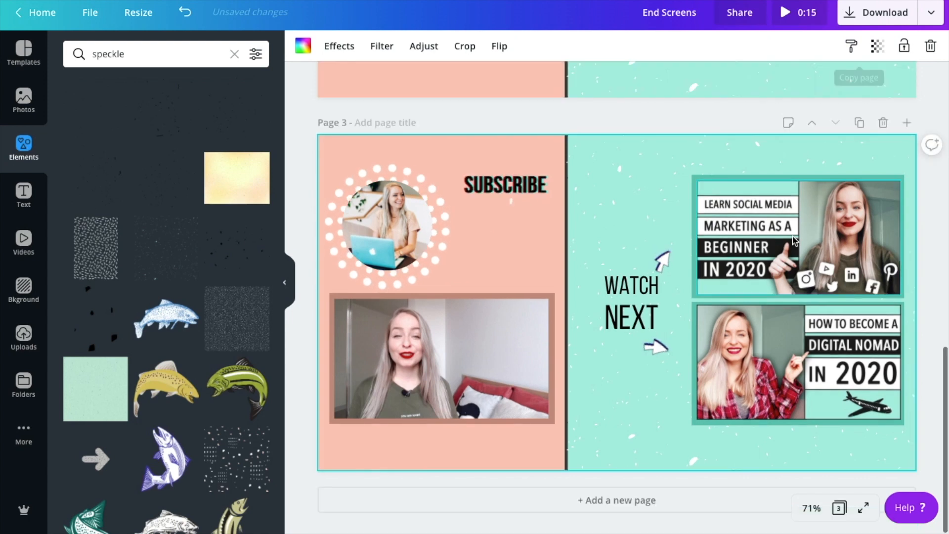
left_click(778, 234)
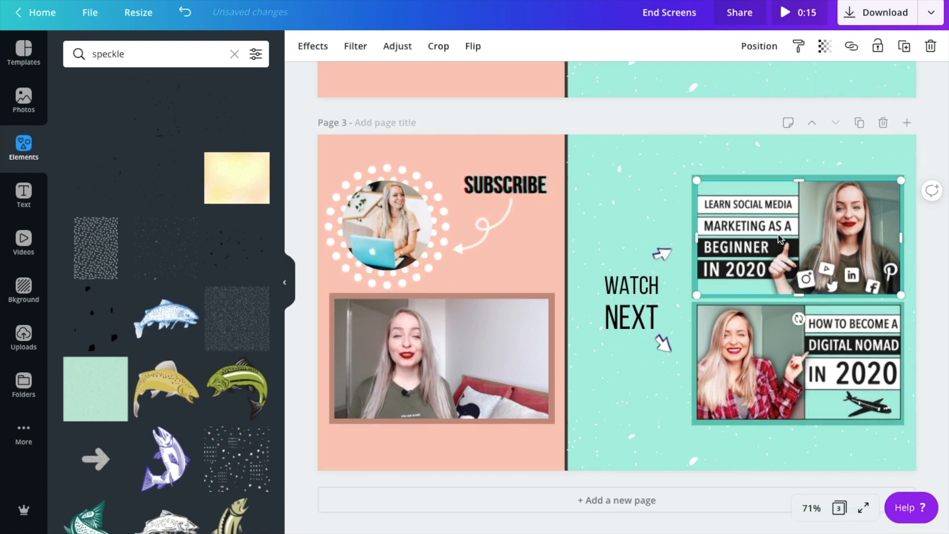
key("Delete")
left_click(726, 362)
key("Delete")
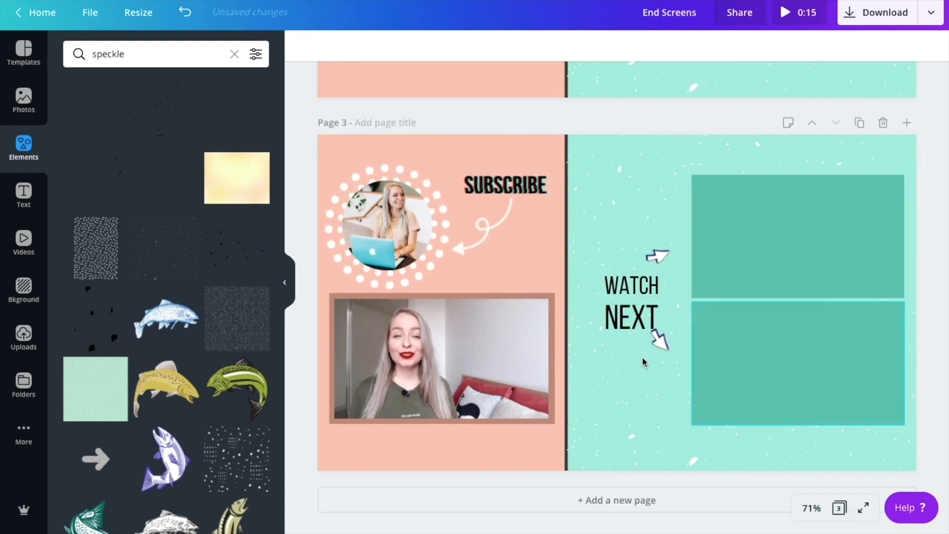
Delete the clip image and the circular photo with its placeholder frame from page 3
left_click(444, 340)
key("Delete")
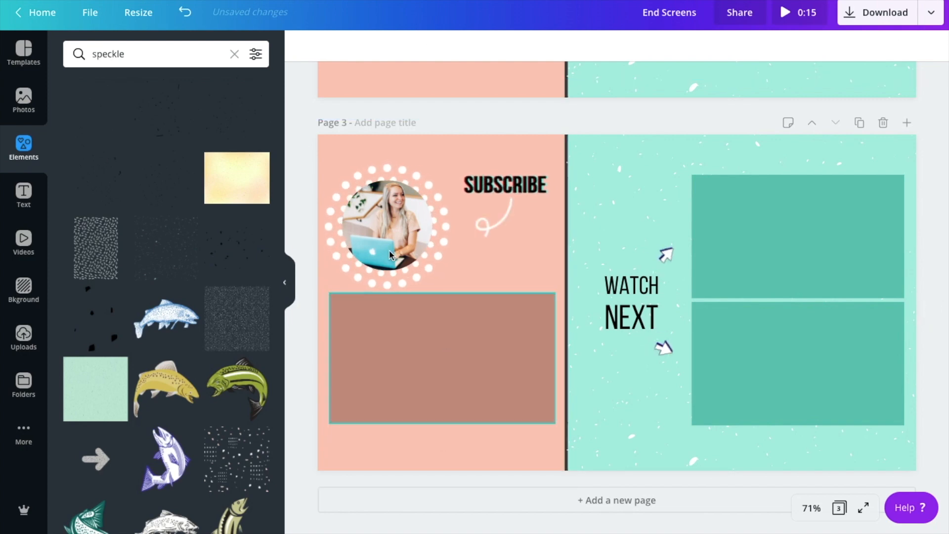
left_click(384, 234)
key("Delete")
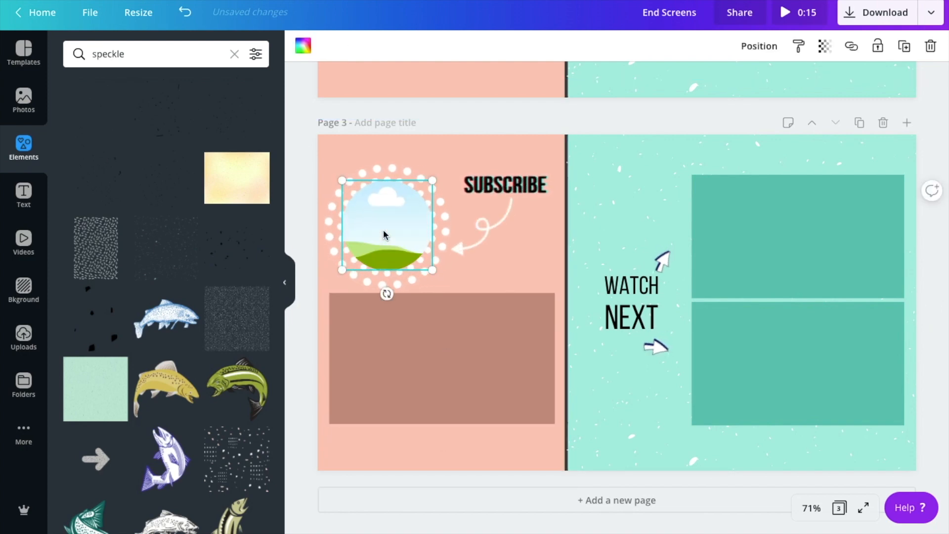
key("Delete")
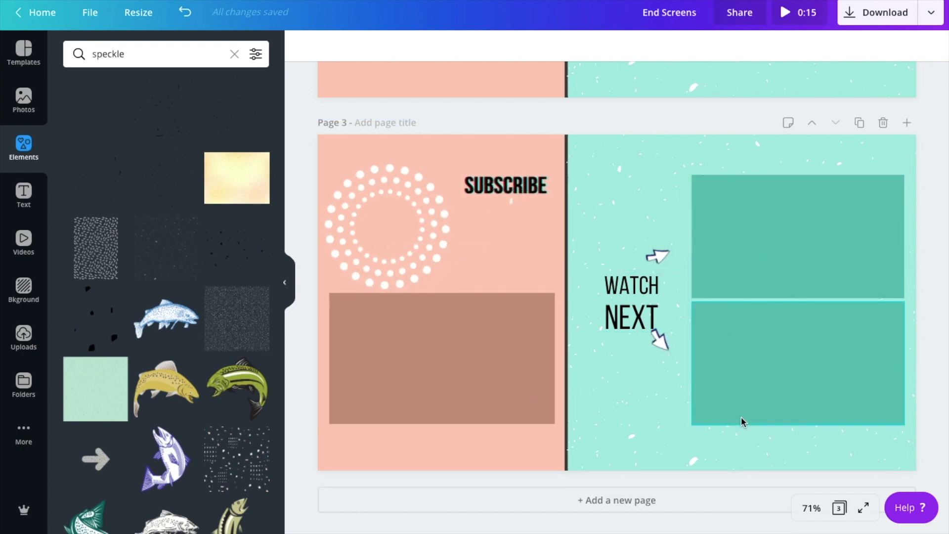
Download only page 3 of the design as a Video file
left_click(931, 13)
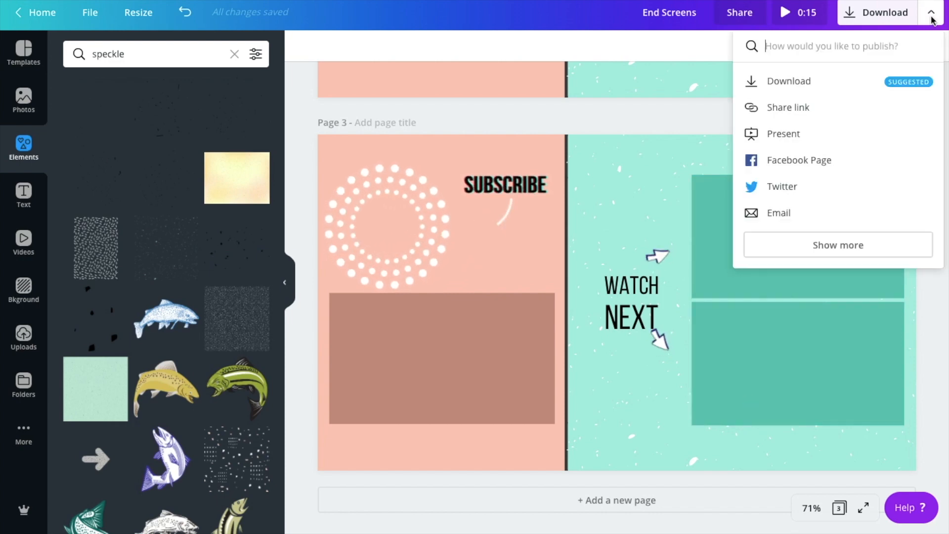
left_click(810, 84)
left_click(840, 168)
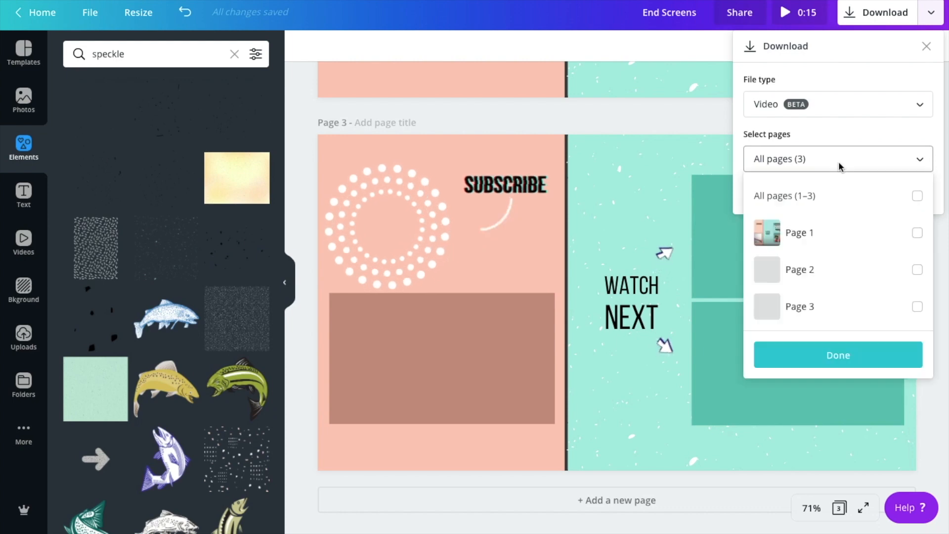
left_click(917, 308)
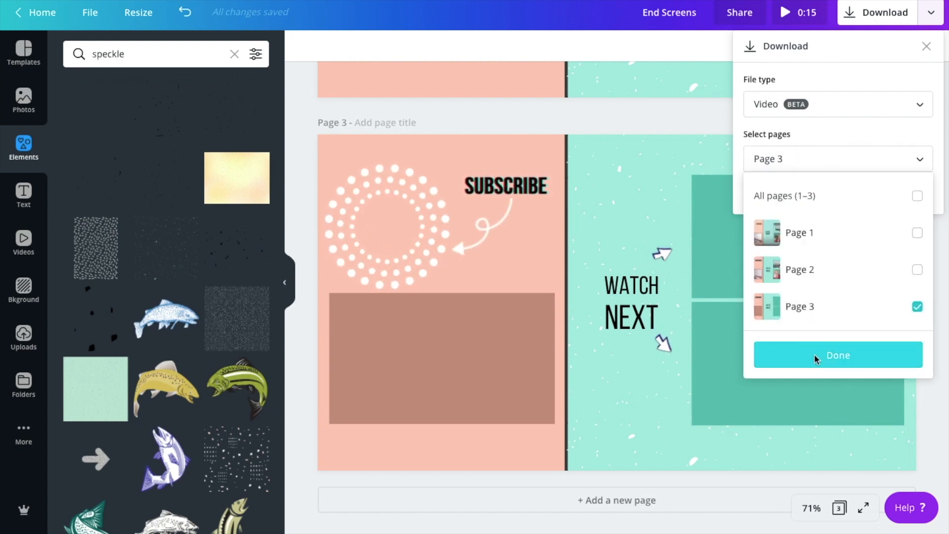
left_click(815, 360)
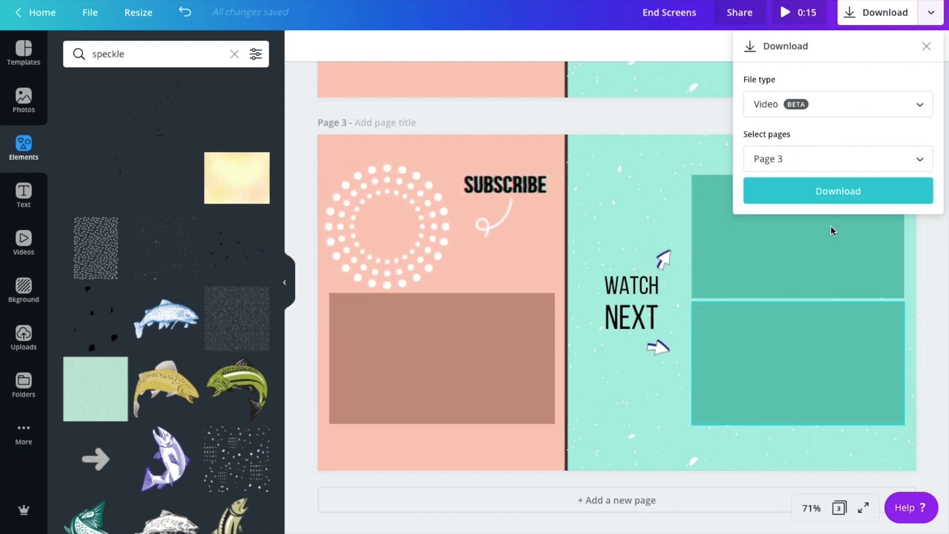
left_click(849, 191)
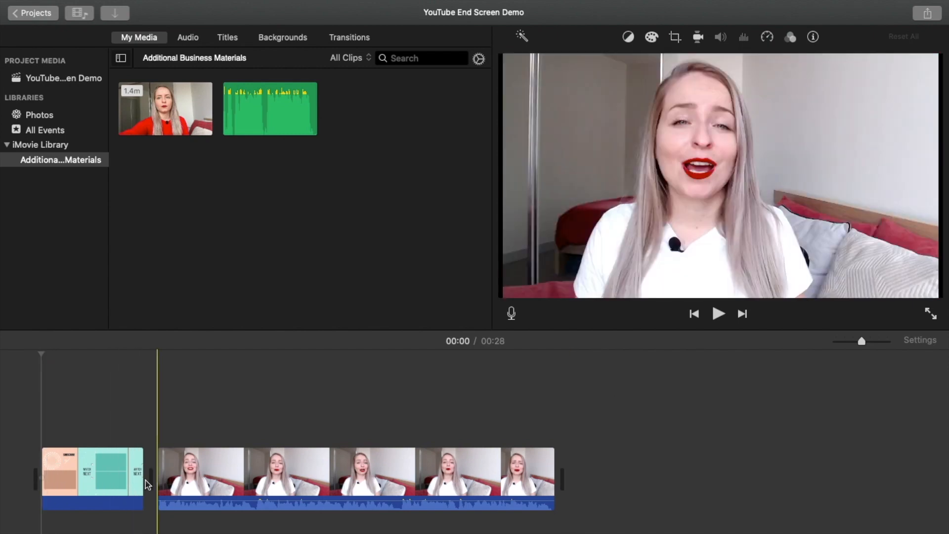
In iMovie, duplicate the 5.8 s end screen clip and place the copy between the original and the talking clip
left_click(111, 469)
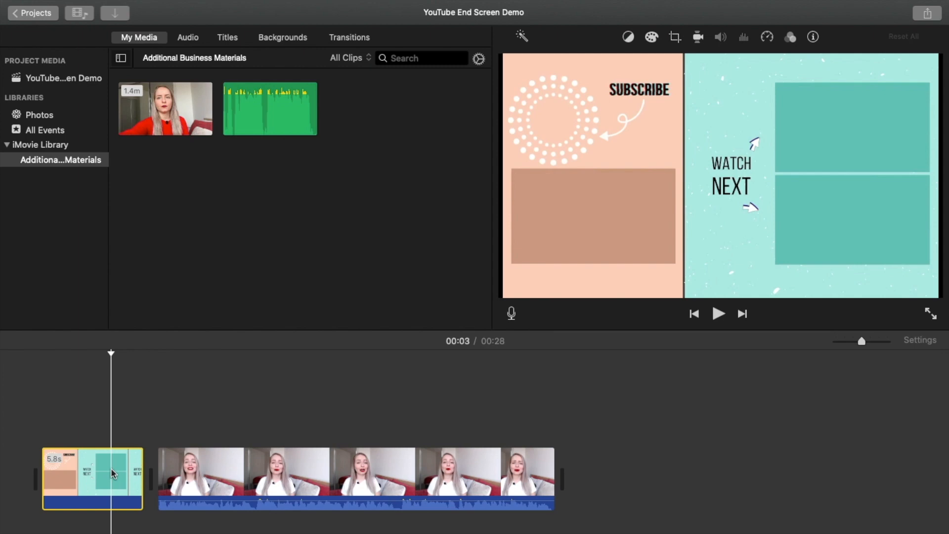
left_click(145, 441)
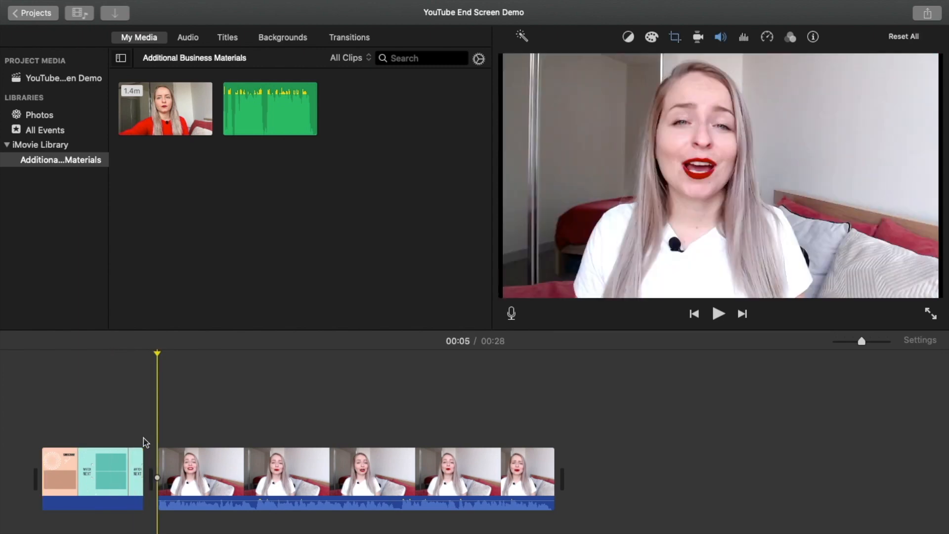
key("super+v")
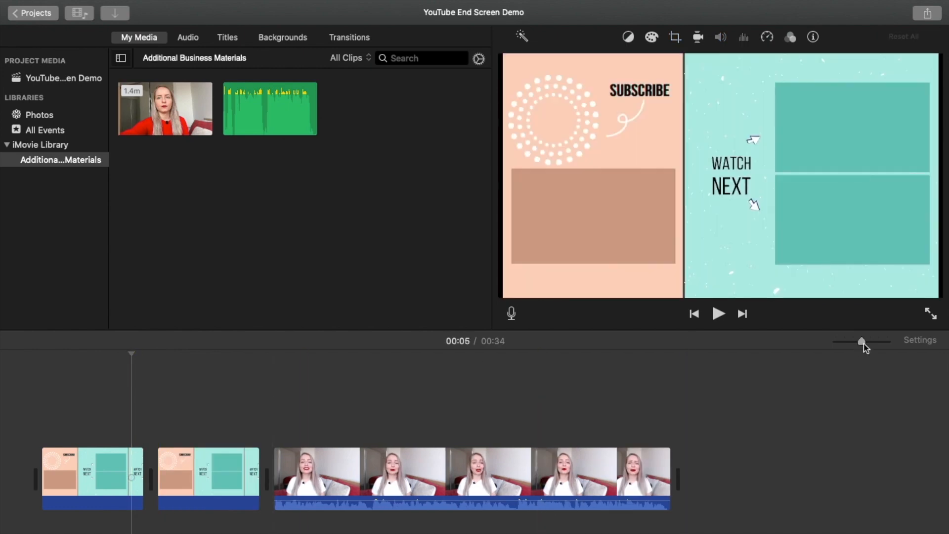
Split the second end screen clip about 1 s in and delete its opening part
left_click_drag(868, 343, 878, 342)
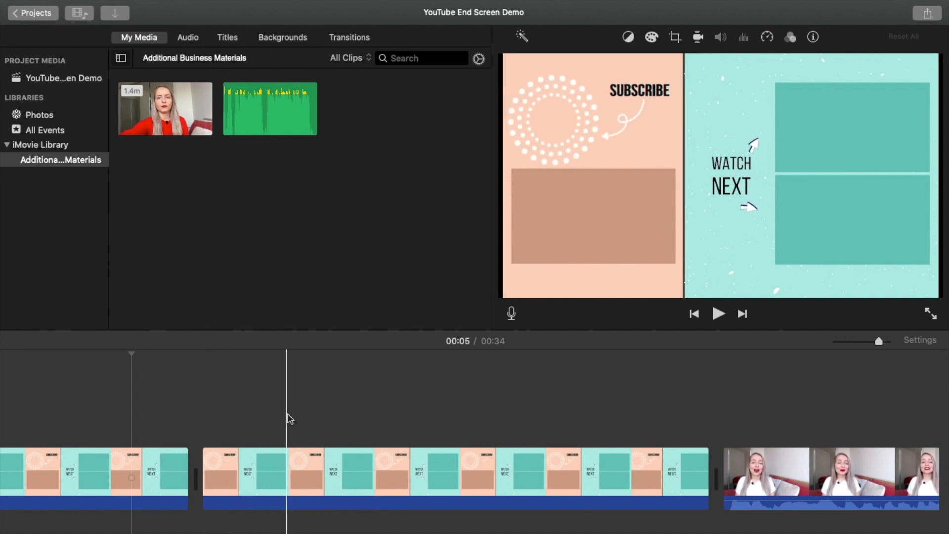
left_click(292, 454)
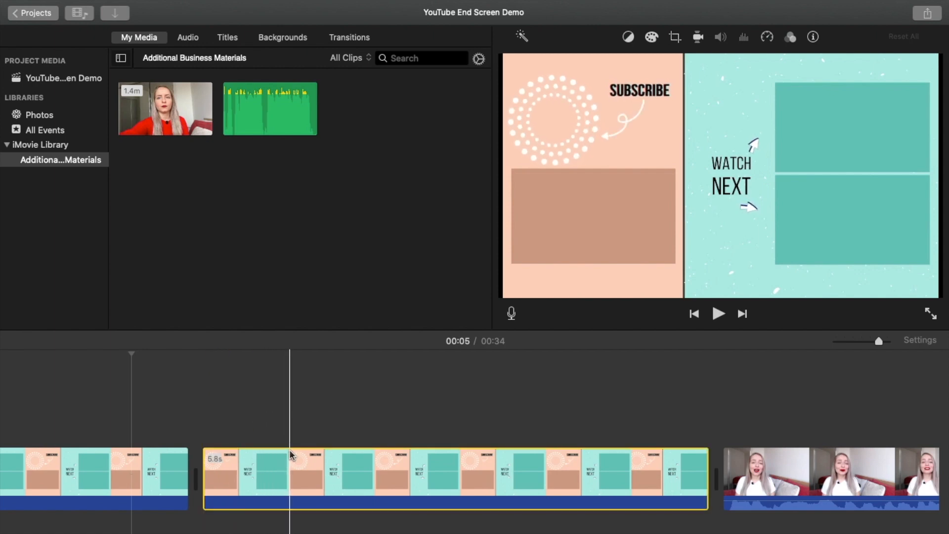
key("super+b")
key("BackSpace")
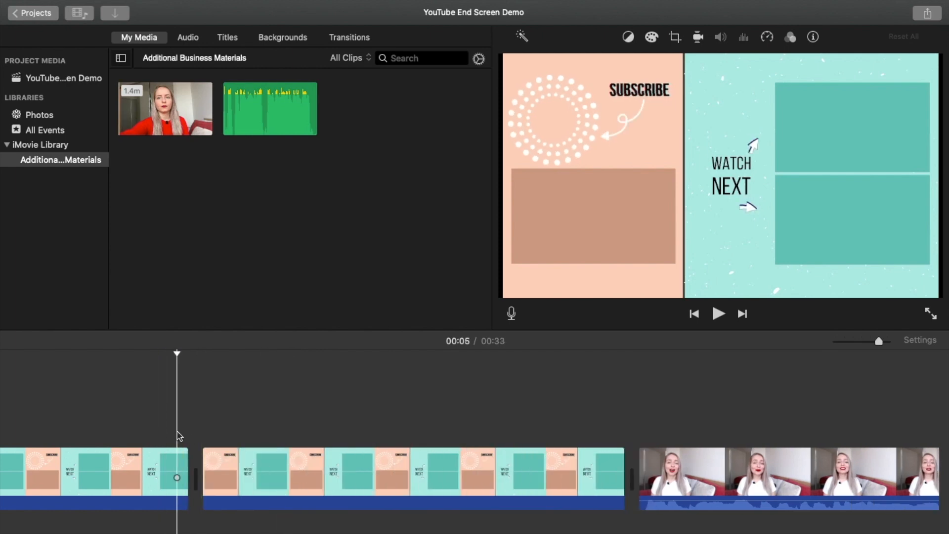
Play across the join between the first and second end screen clips to check that the animation continues smoothly
key("space")
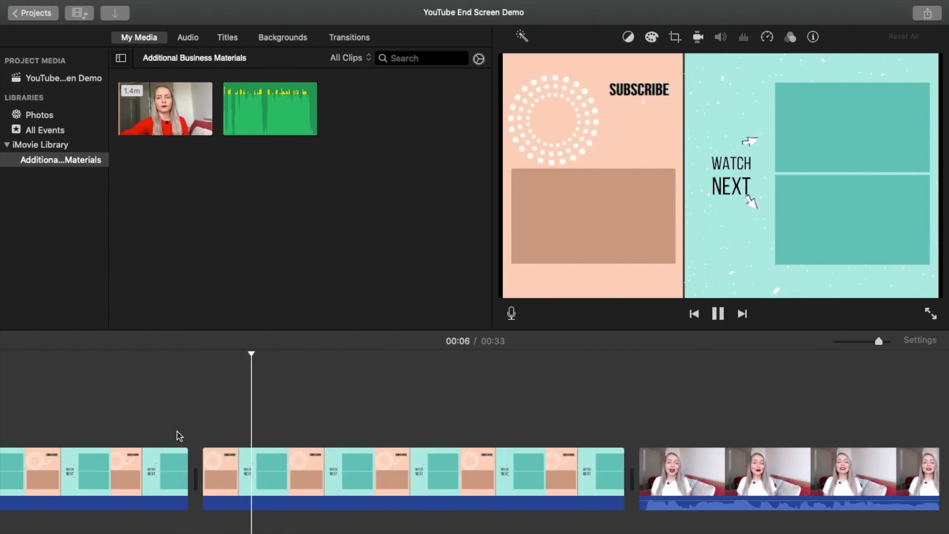
left_click(40, 401)
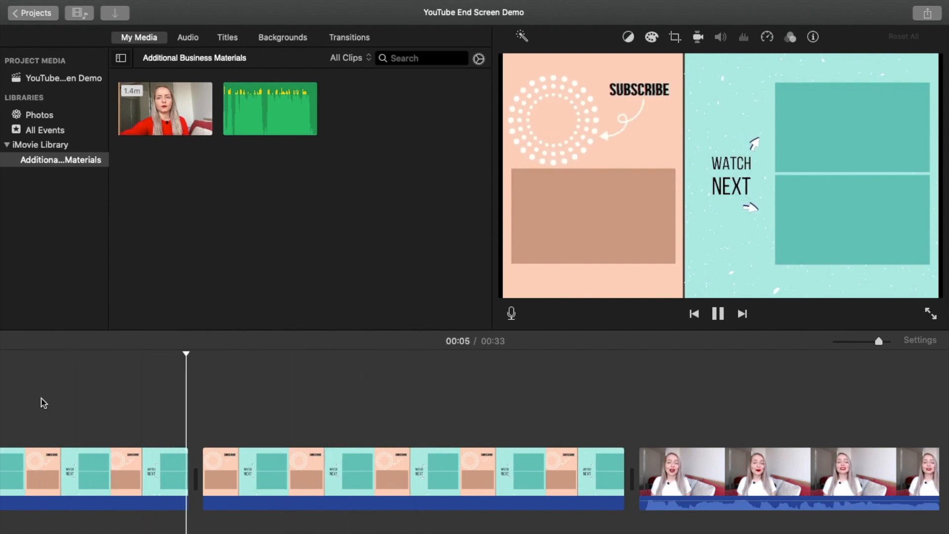
key("space")
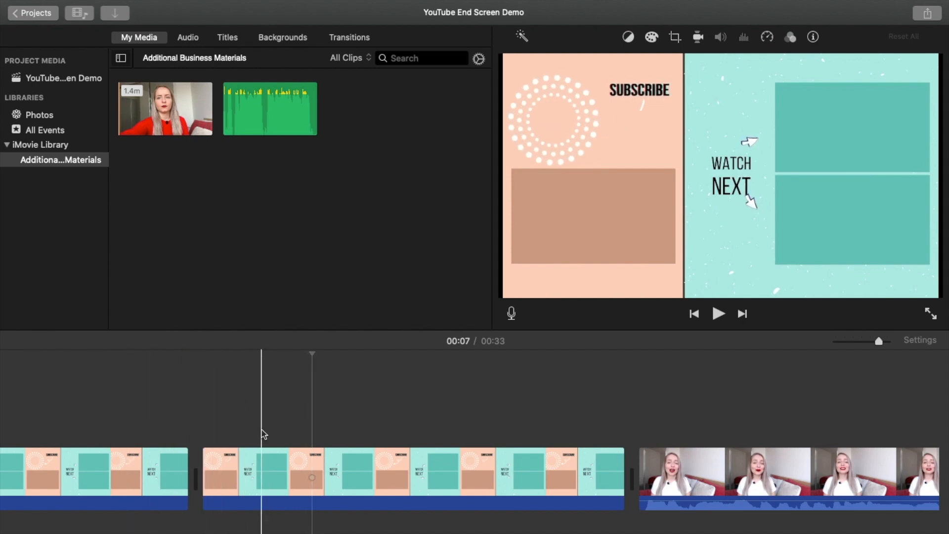
Copy the trimmed 4.8 s end screen clip and paste it twice before the talking clip
scroll(170, 475, "left", 2)
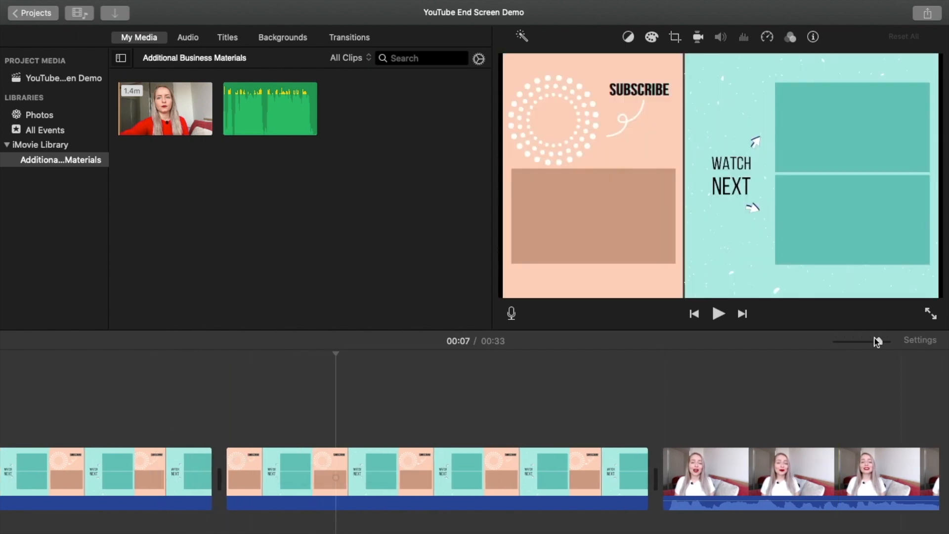
left_click_drag(877, 340, 870, 341)
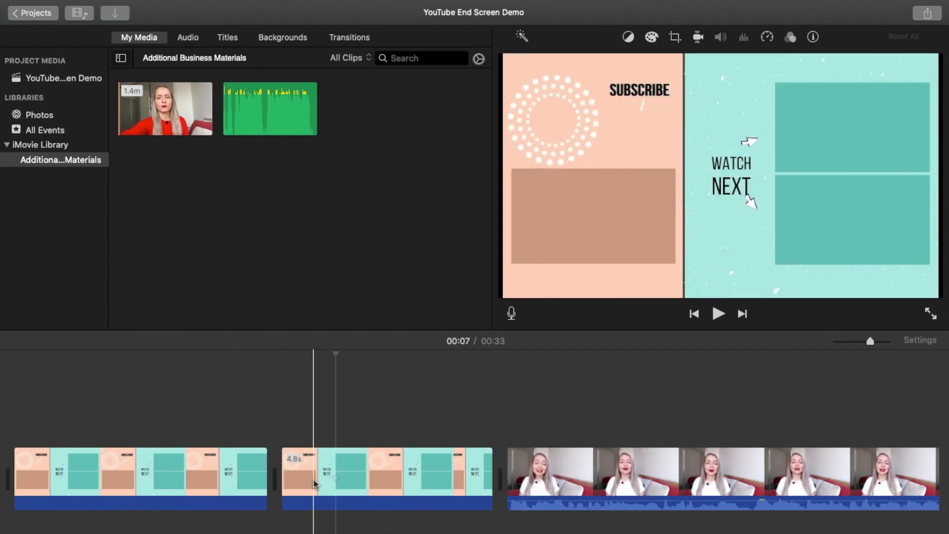
left_click(303, 470)
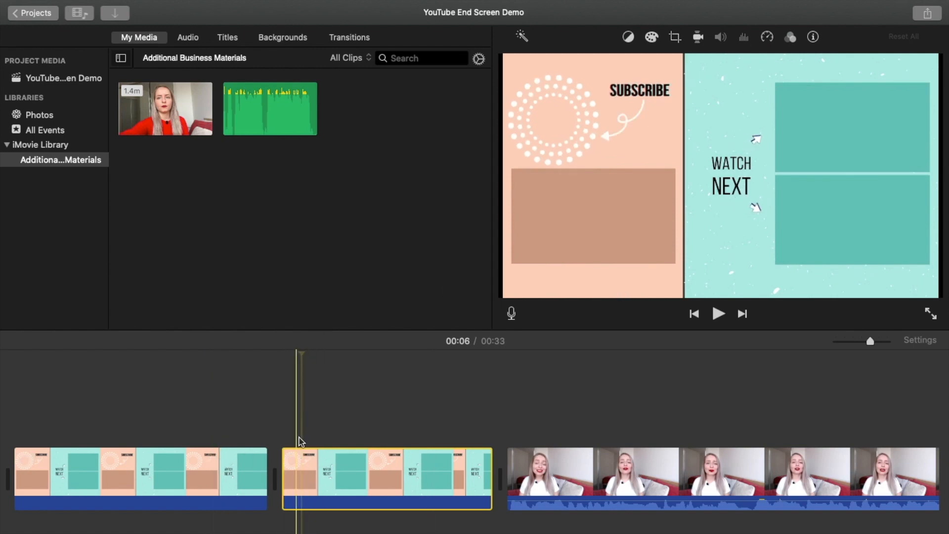
left_click(403, 467)
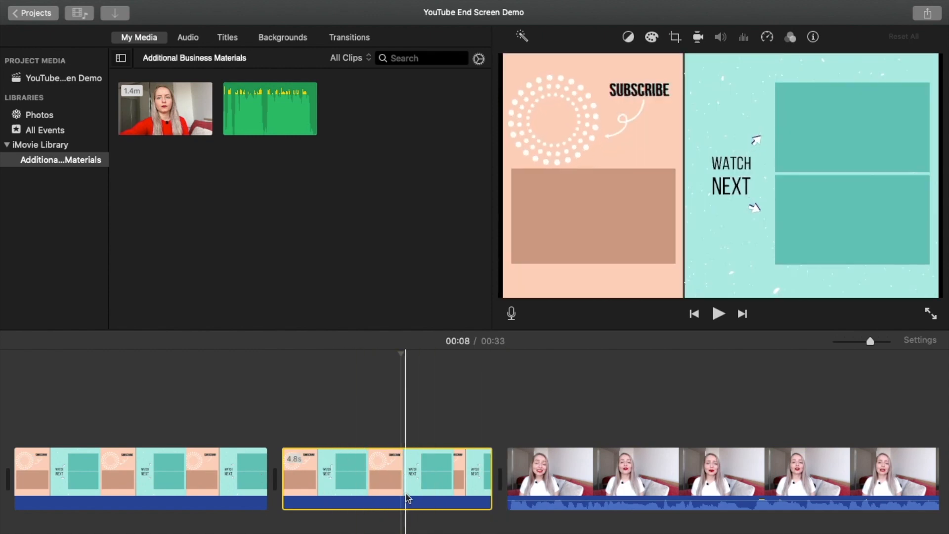
left_click(500, 433)
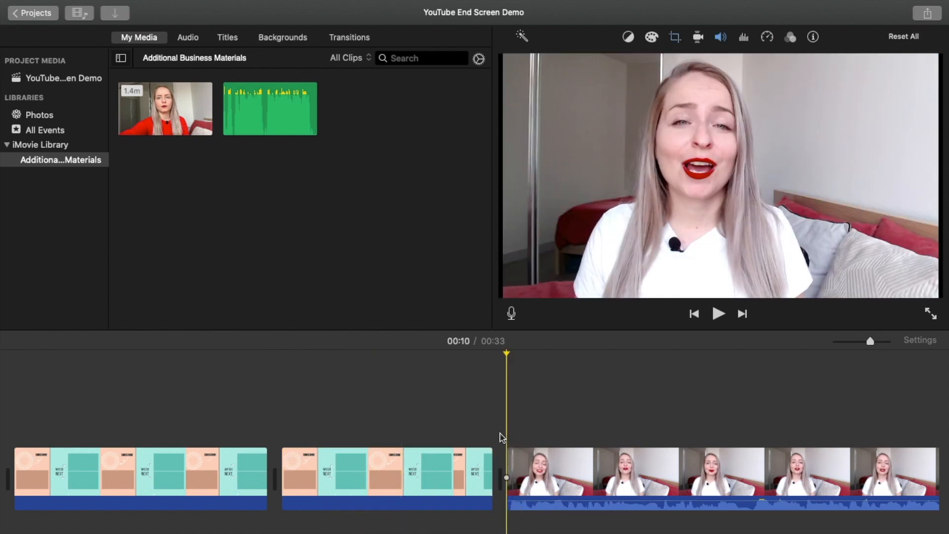
key("super+v")
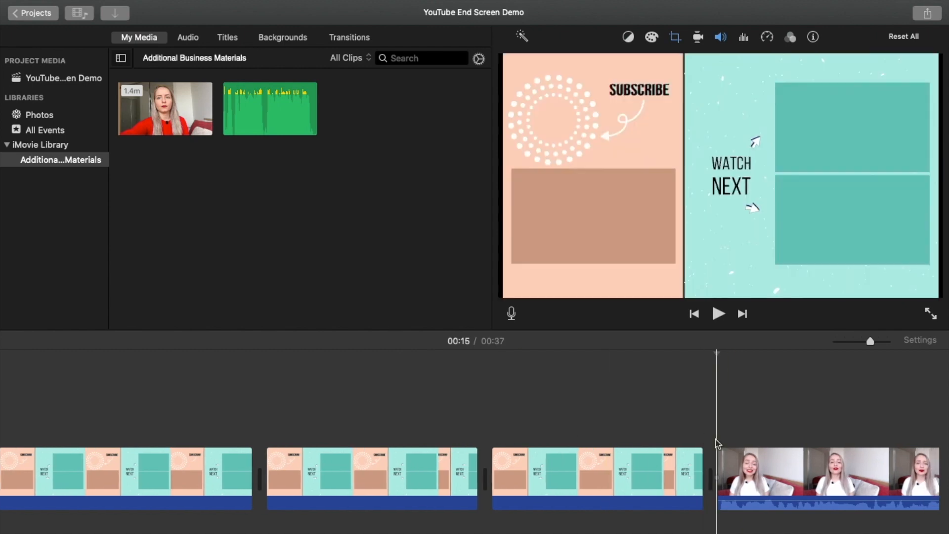
key("super+v")
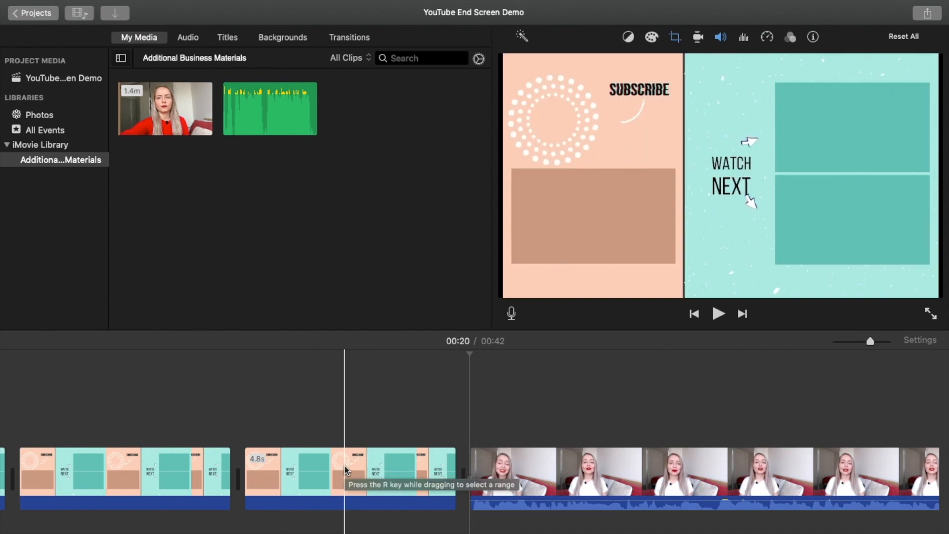
Trim the end of the last end screen clip so that it lasts 4.2 s
scroll(344, 464, "left", 5)
scroll(343, 464, "left", 15)
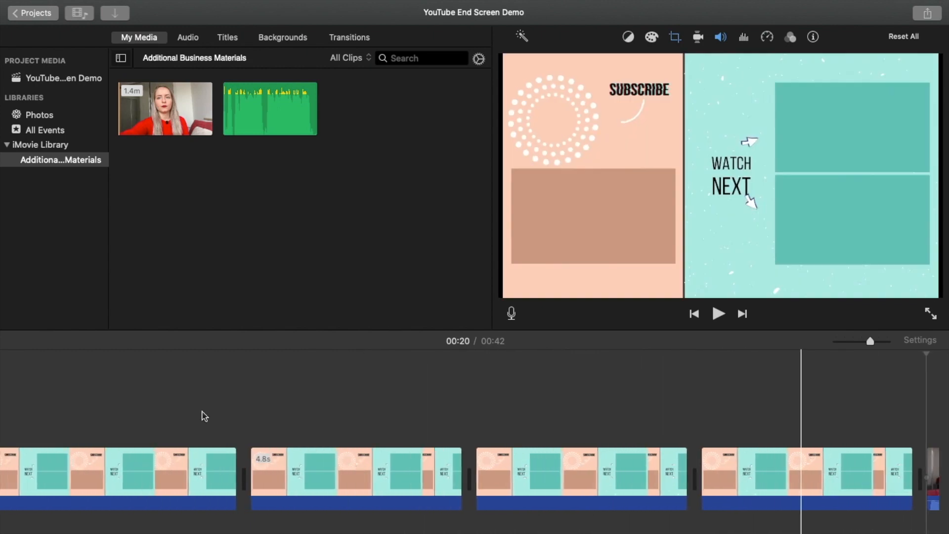
scroll(120, 404, "left", 3)
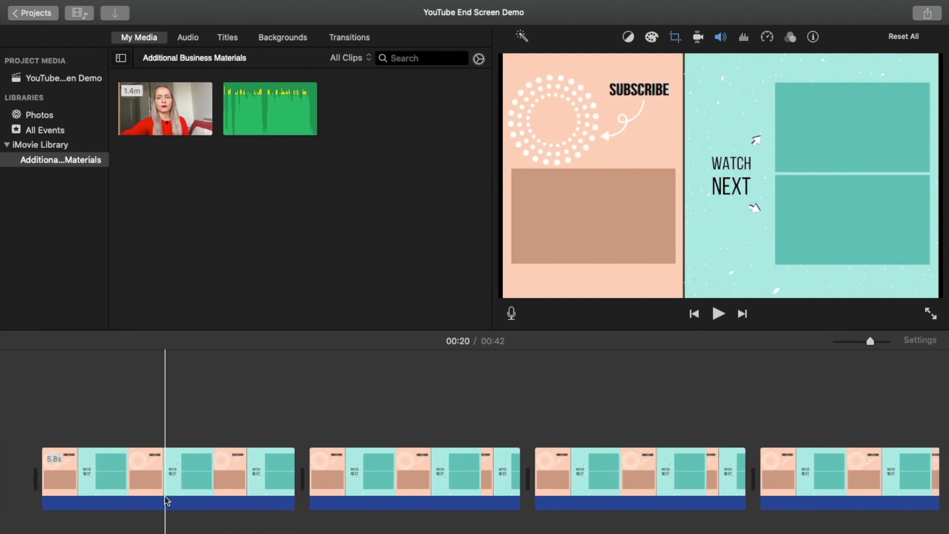
scroll(682, 489, "right", 5)
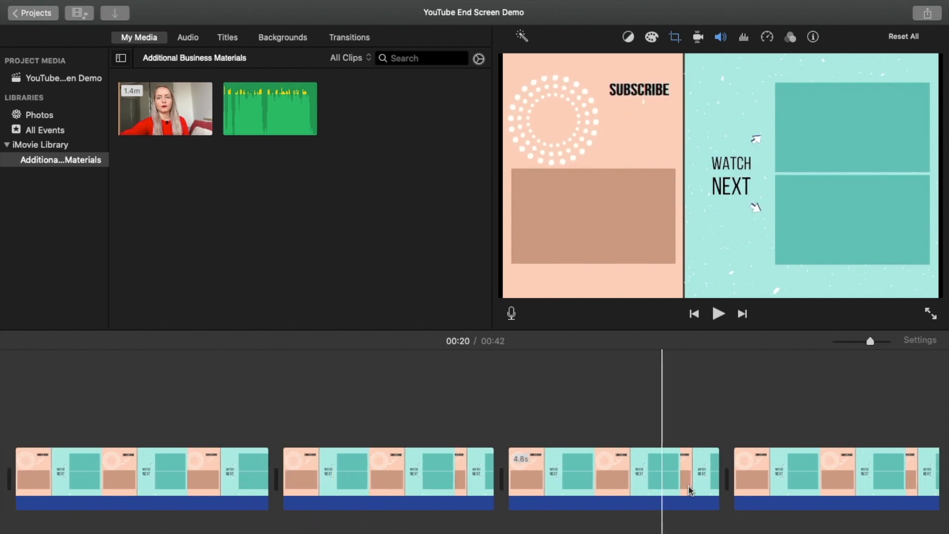
left_click_drag(867, 470, 838, 471)
Detach the audio from the talking clip and move it beneath the end screen clips to the start of the project
left_click(909, 464)
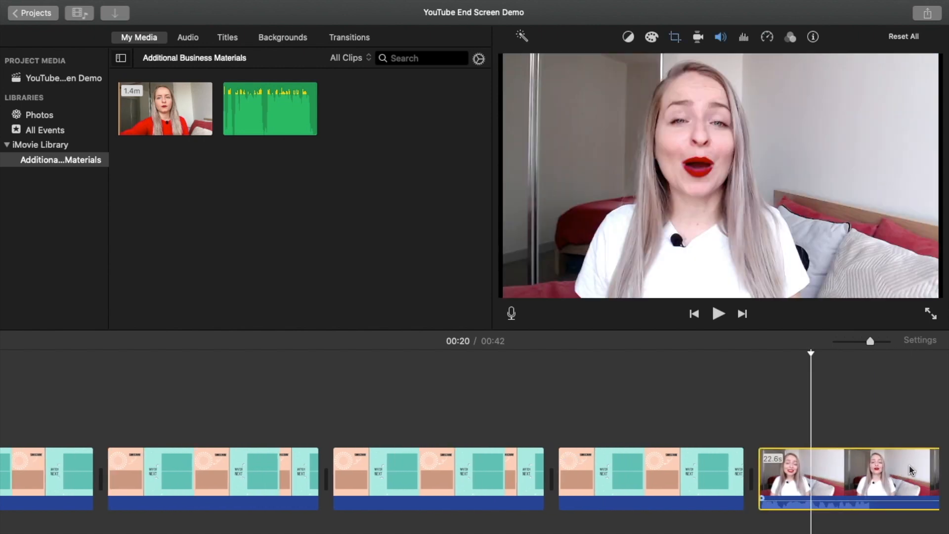
right_click(779, 470)
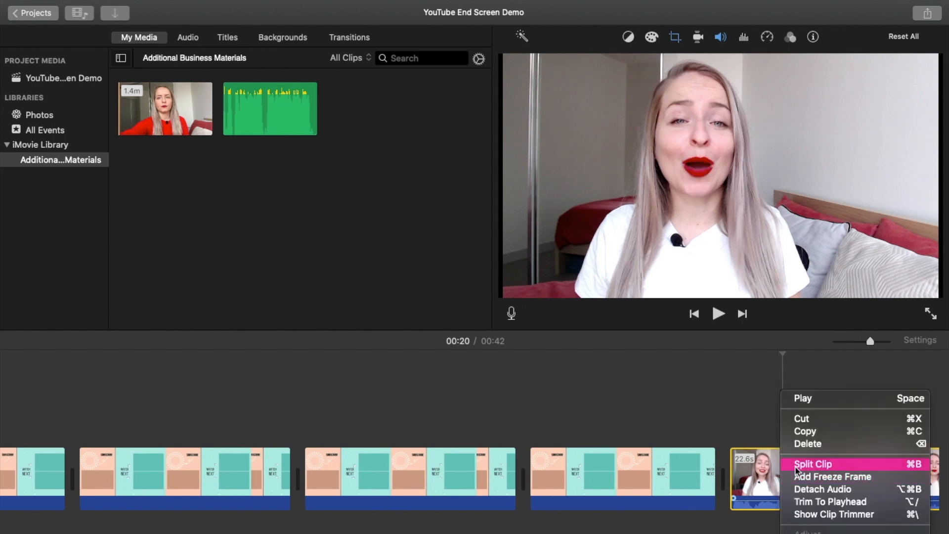
left_click(816, 488)
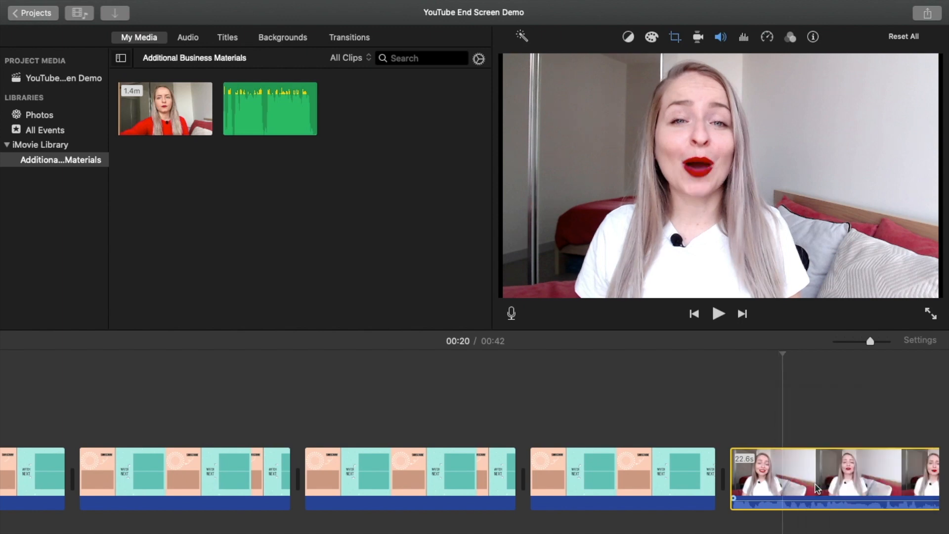
left_click_drag(723, 517, 5, 523)
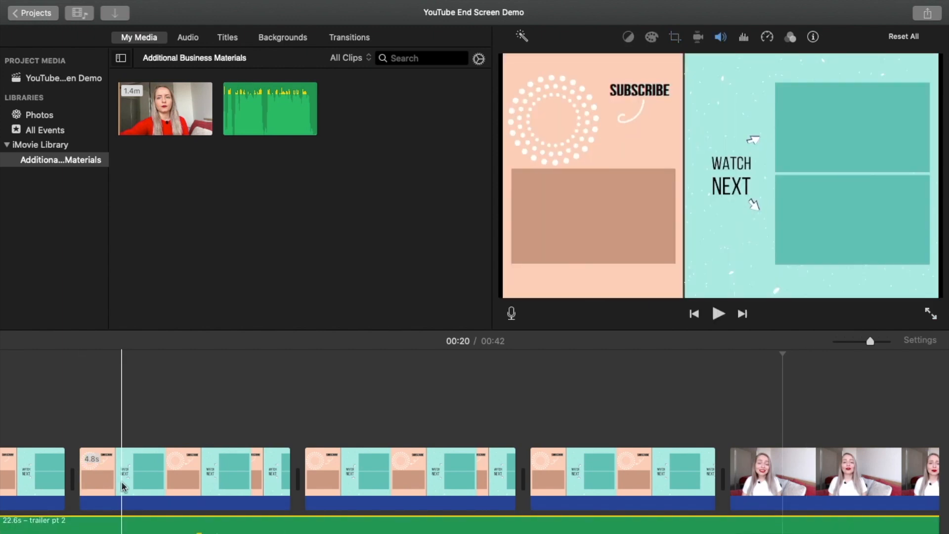
Place the talking clip on the overlay track above the end screen clips, aligned with the start of the project
scroll(521, 494, "right", 2)
left_click(810, 467)
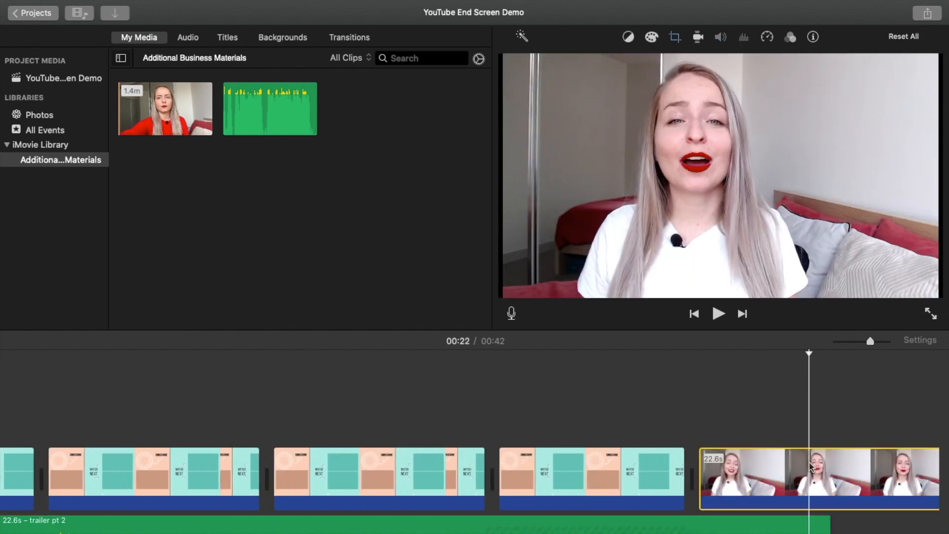
left_click_drag(812, 489, 309, 387)
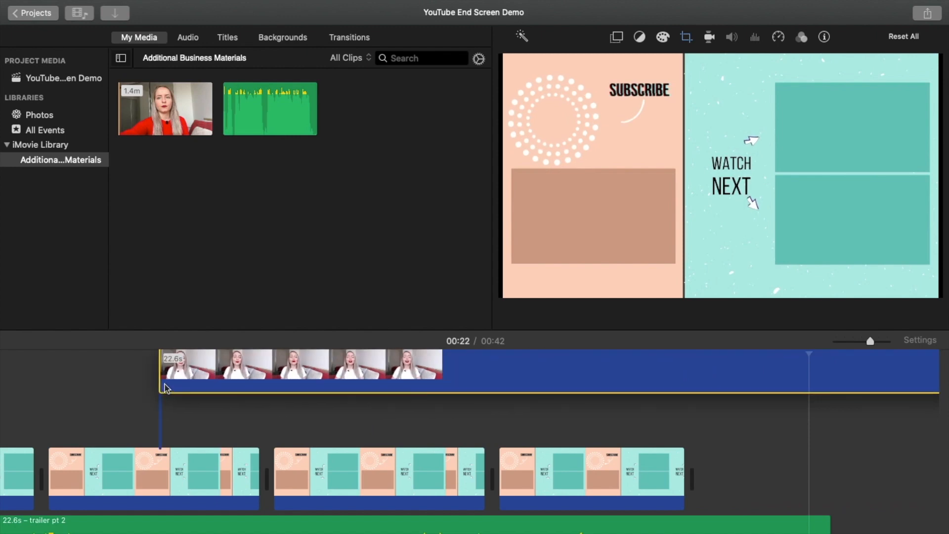
scroll(158, 397, "left", 5)
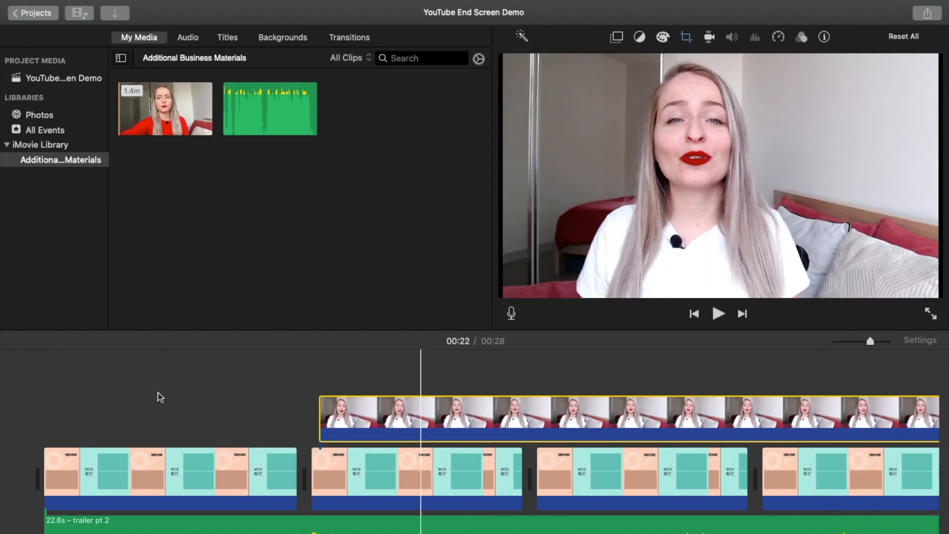
left_click_drag(342, 405, 44, 399)
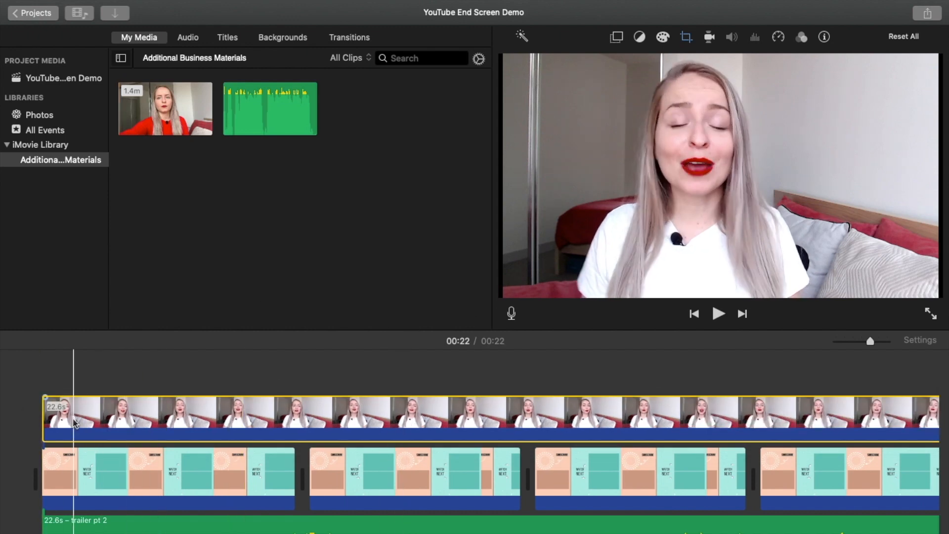
Trim the overlay talking clip and its detached audio to 19.6 s, ending with the last end screen clip
scroll(248, 430, "right", 5)
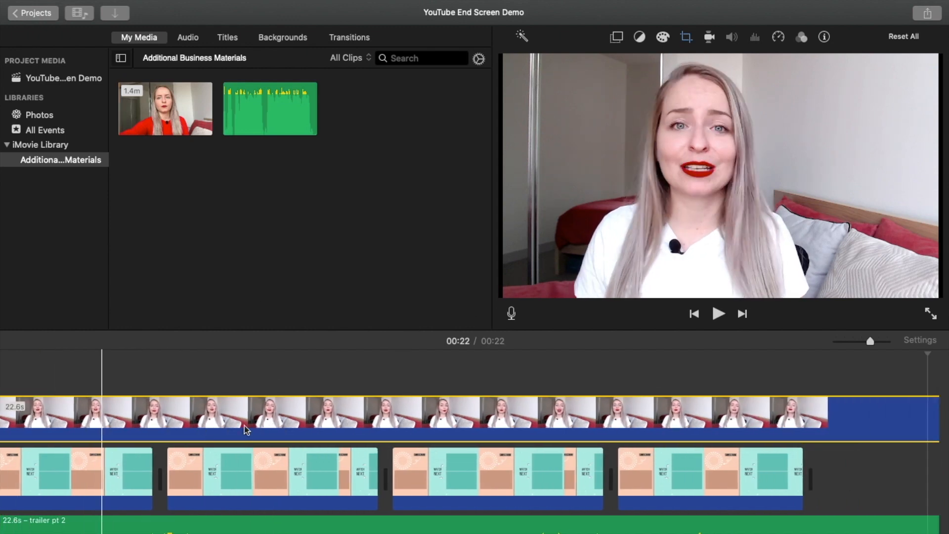
scroll(648, 473, "right", 3)
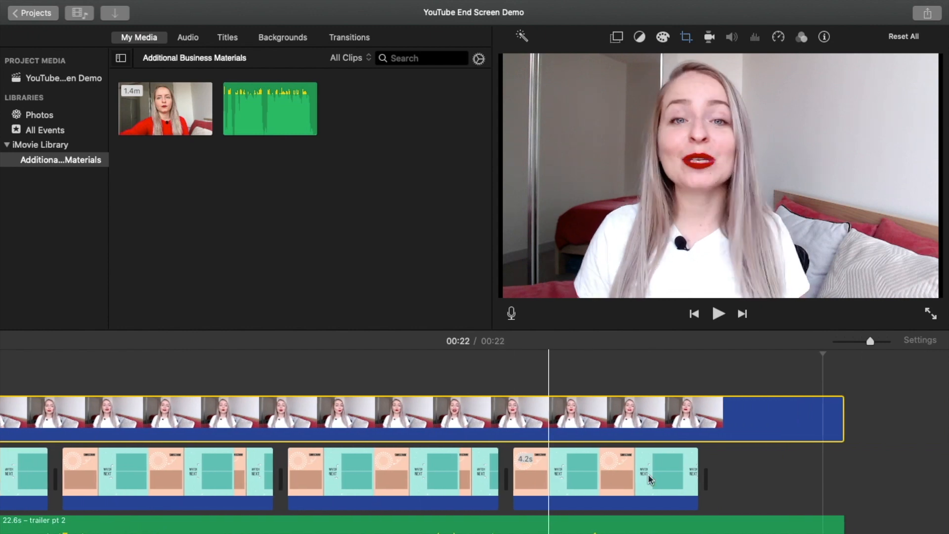
left_click_drag(840, 411, 699, 420)
left_click_drag(843, 525, 698, 525)
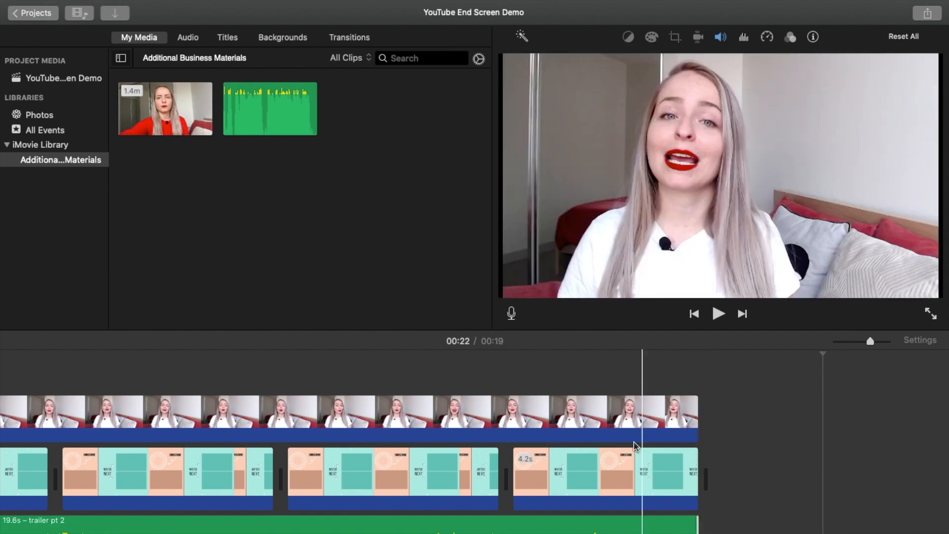
Set the overlay talking clip to Picture in Picture and fit it inside the brown box under the dotted circle
scroll(634, 443, "left", 5)
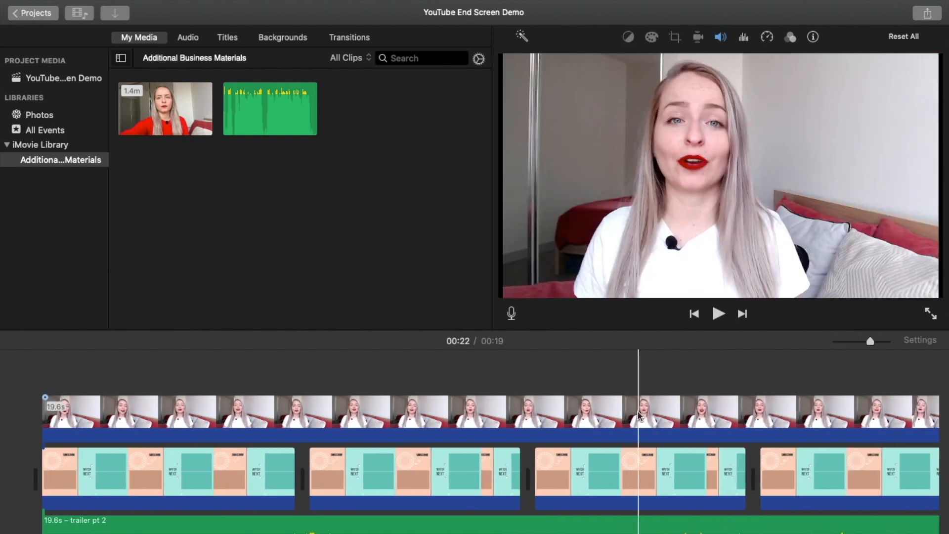
left_click(637, 434)
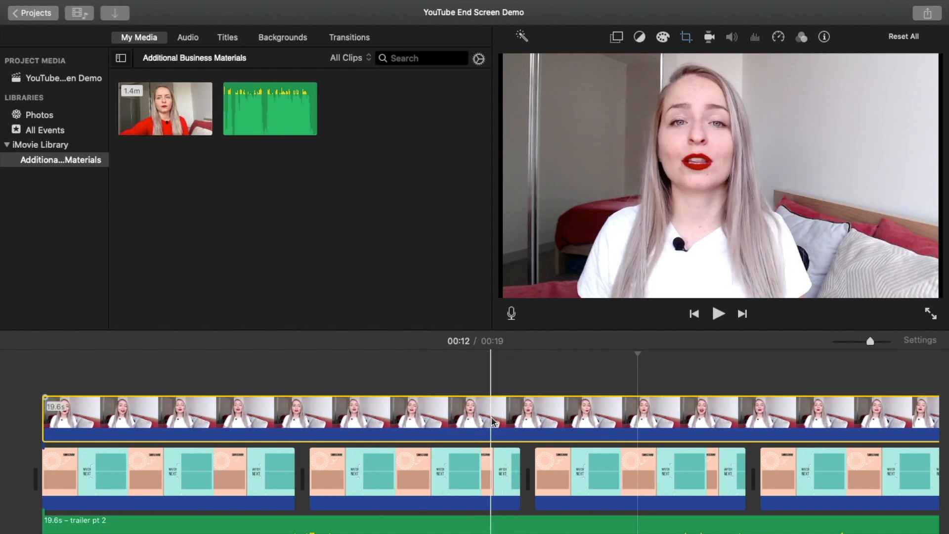
left_click(616, 40)
left_click(568, 64)
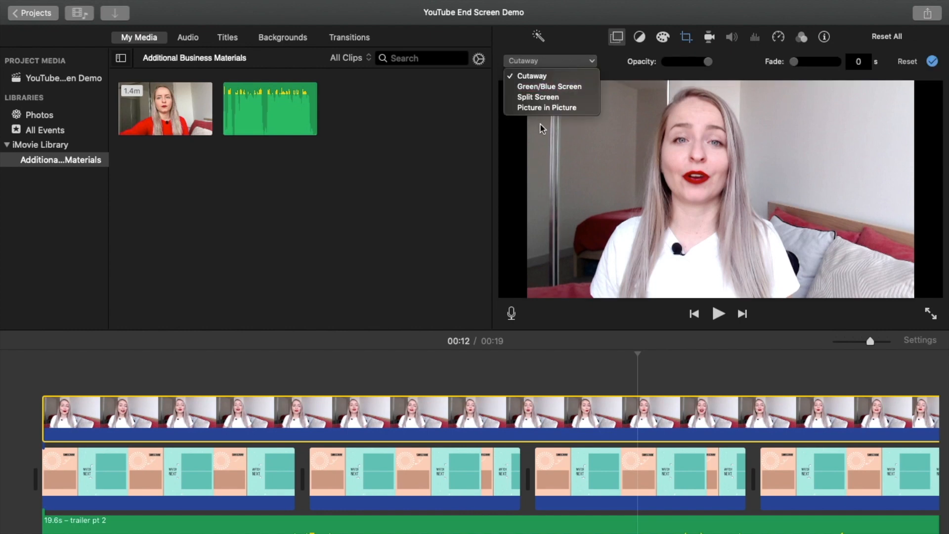
left_click(539, 108)
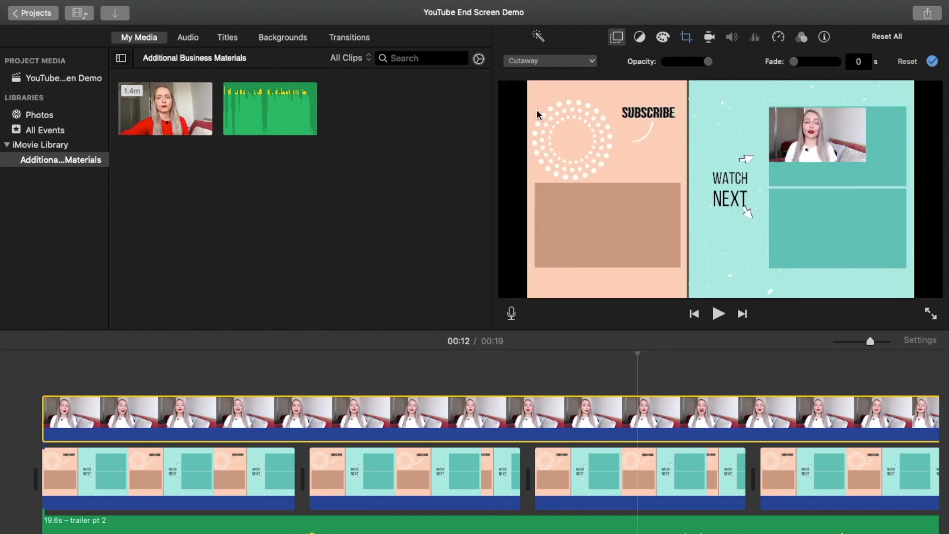
left_click_drag(835, 132, 645, 214)
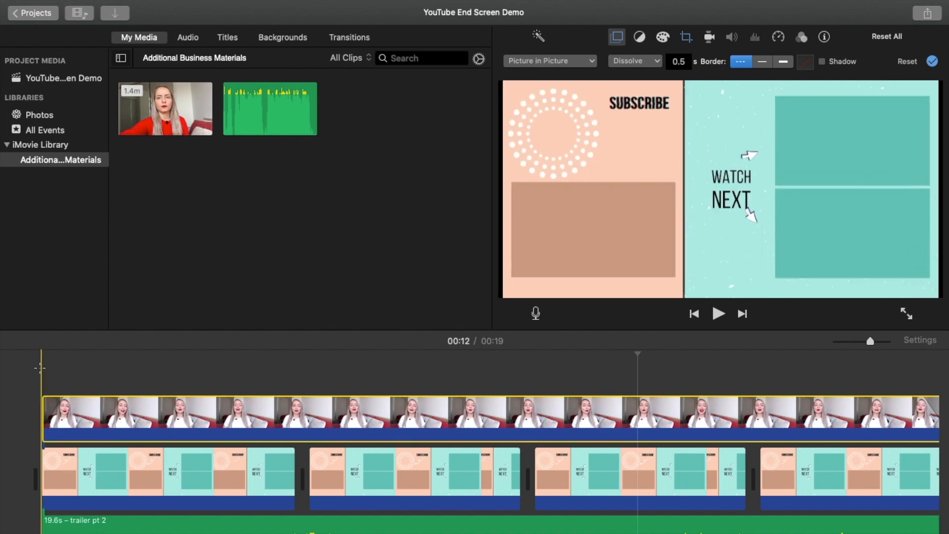
Play the project from the start to check how the picture-in-picture clip comes in
left_click(40, 368)
key("space")
key("space")
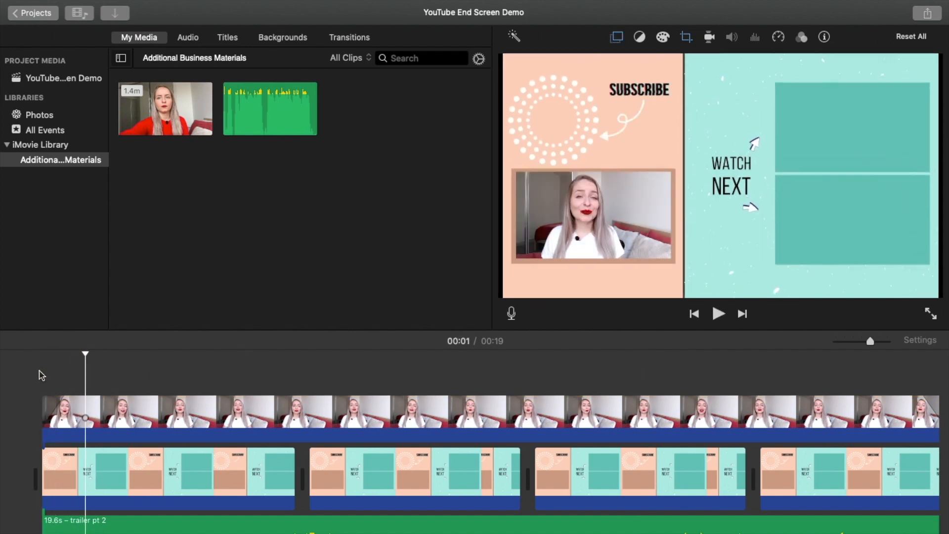
Reduce the dissolve at the start and end of the picture-in-picture clip to zero
left_click_drag(63, 396, 34, 393)
scroll(388, 420, "right", 5)
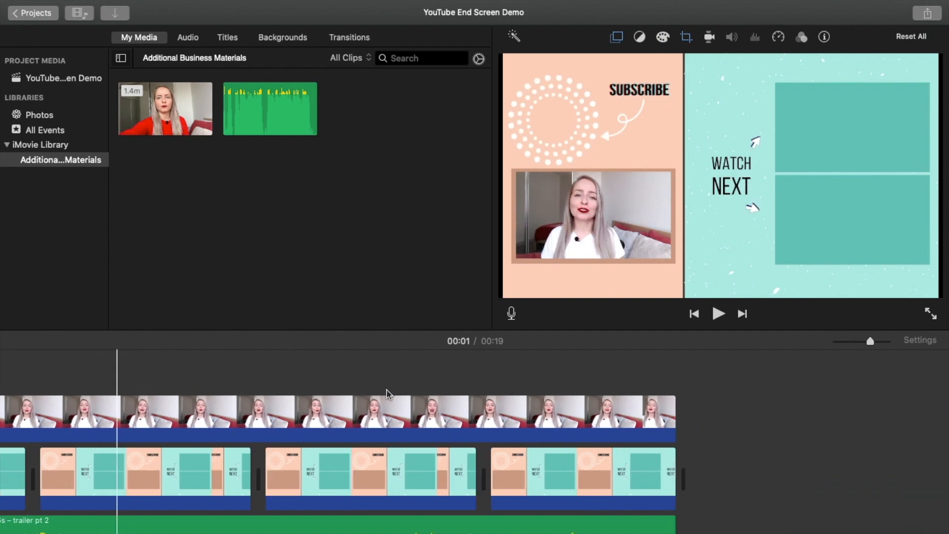
left_click_drag(668, 397, 686, 396)
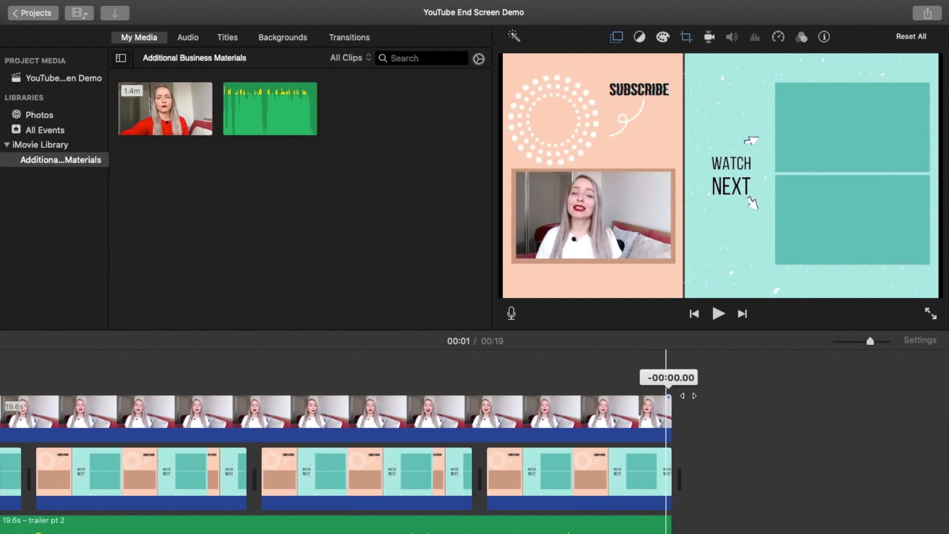
Play the opening of the project again to check the picture-in-picture clip without its dissolve, and look along the timeline
scroll(691, 399, "left", 10)
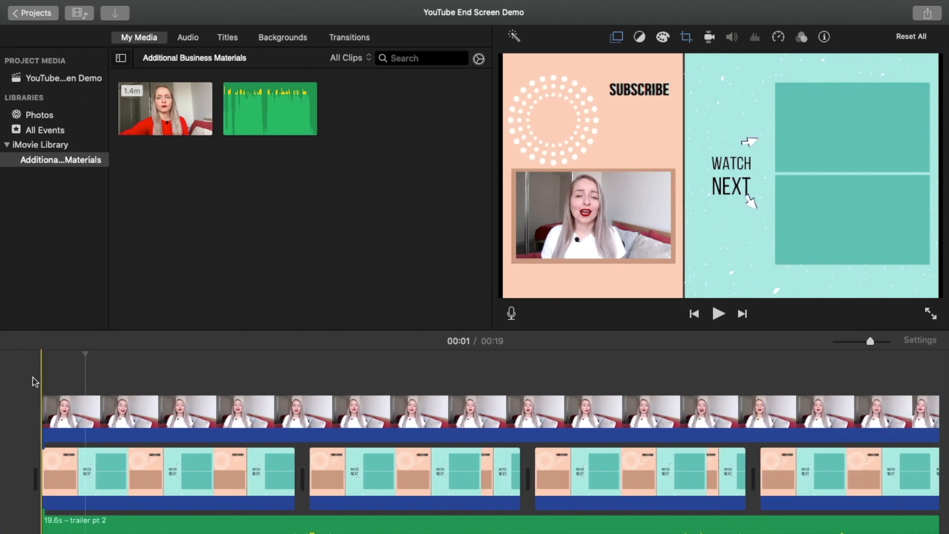
key("space")
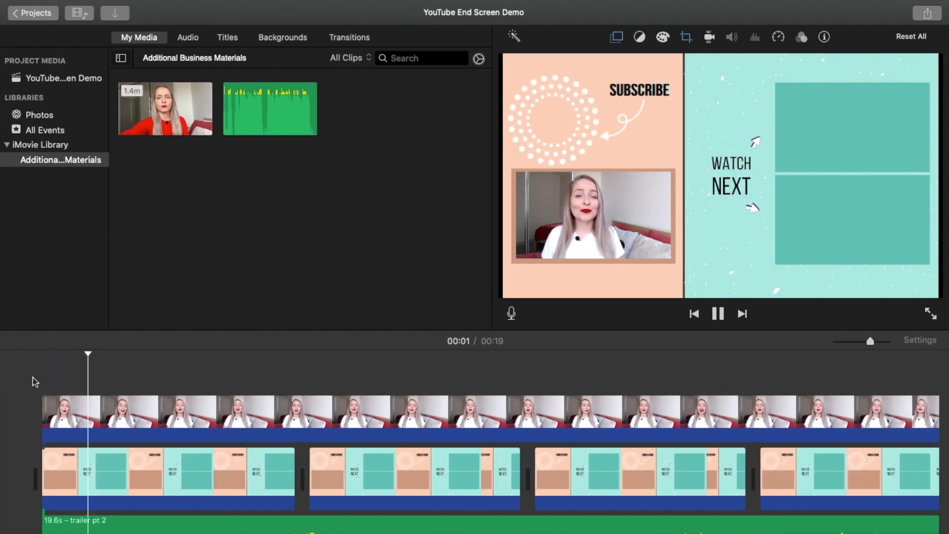
key("space")
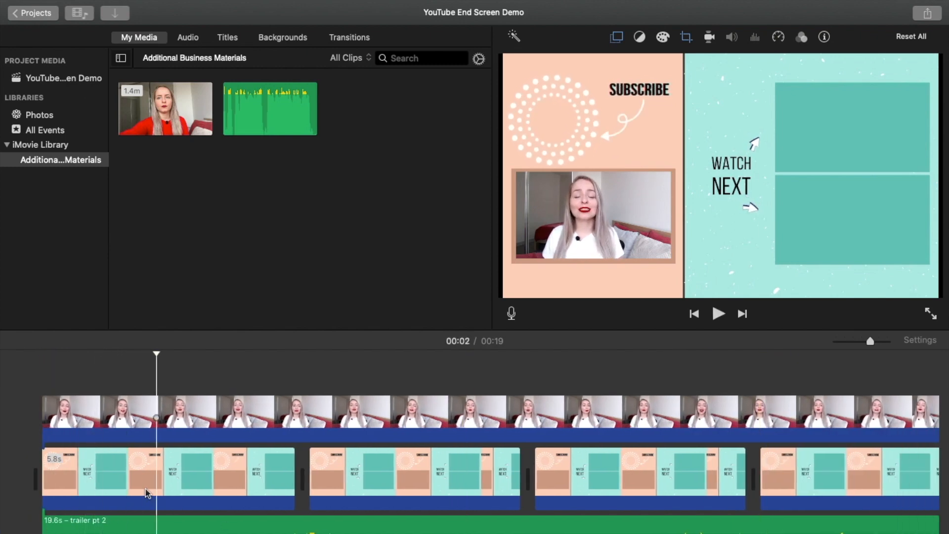
scroll(146, 493, "right", 1)
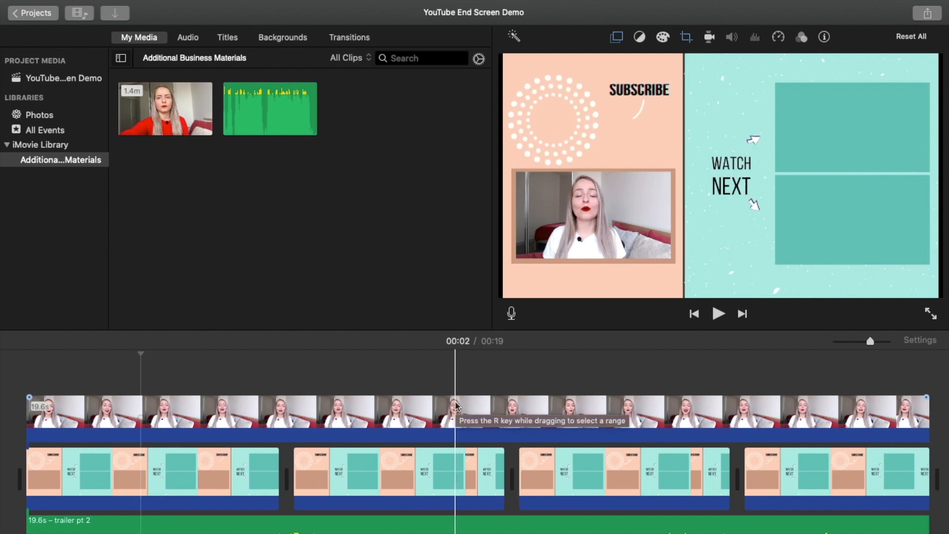
scroll(456, 405, "left", 1)
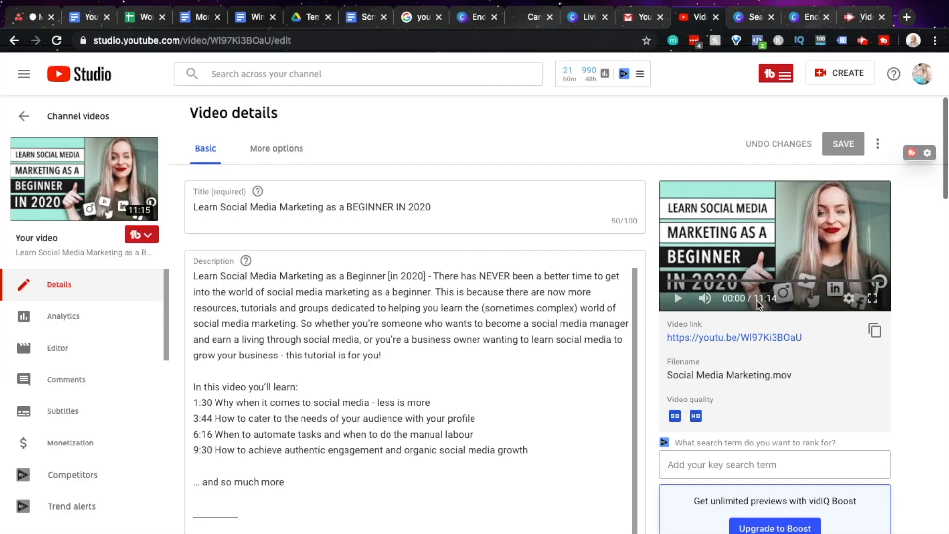
Switch to YouTube Studio and open the end screen editor for the video Learn Social Media Marketing as a BEGINNER IN 2020
scroll(757, 303, "down", 3)
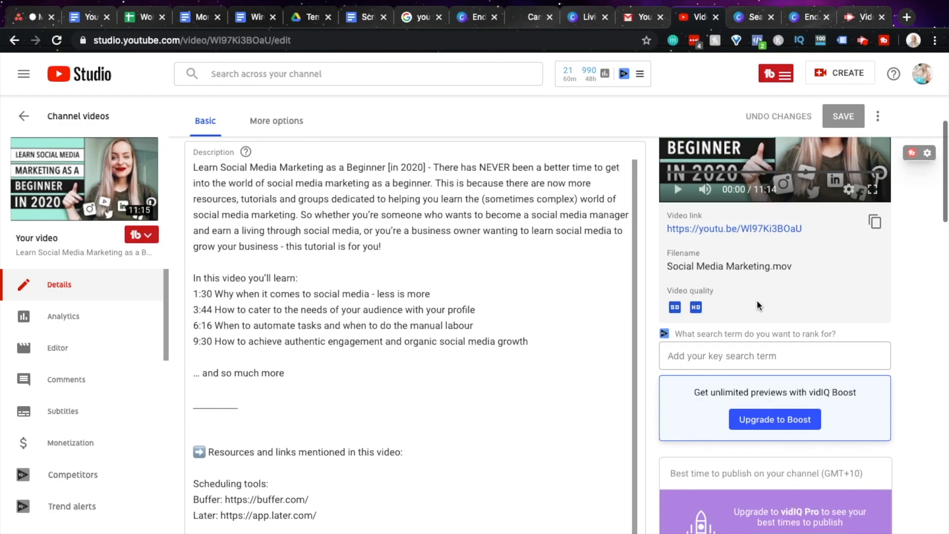
scroll(757, 303, "down", 4)
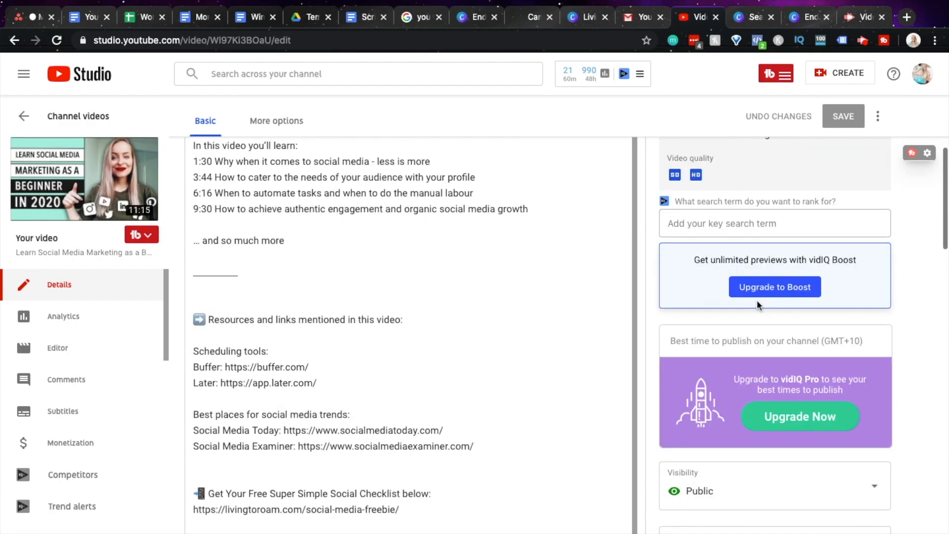
scroll(757, 299, "down", 8)
scroll(759, 307, "up", 1)
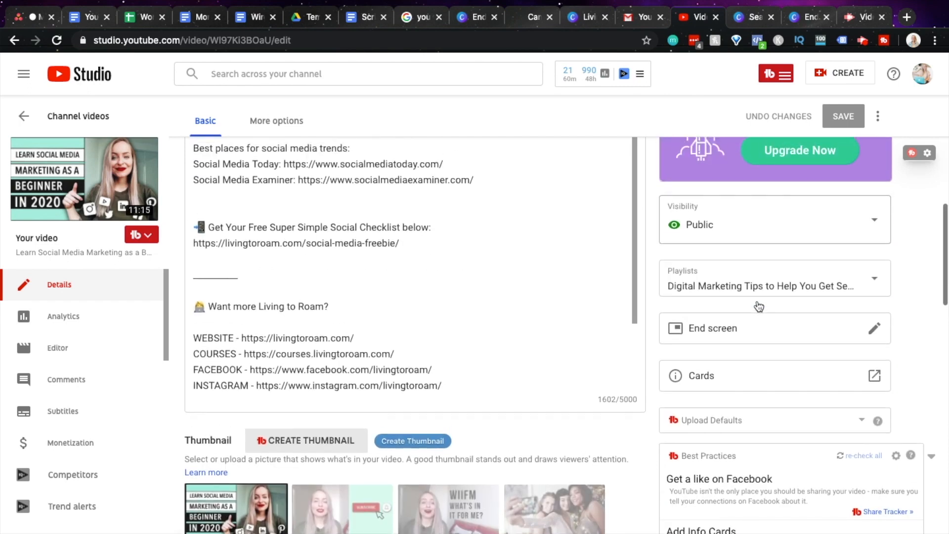
left_click(874, 329)
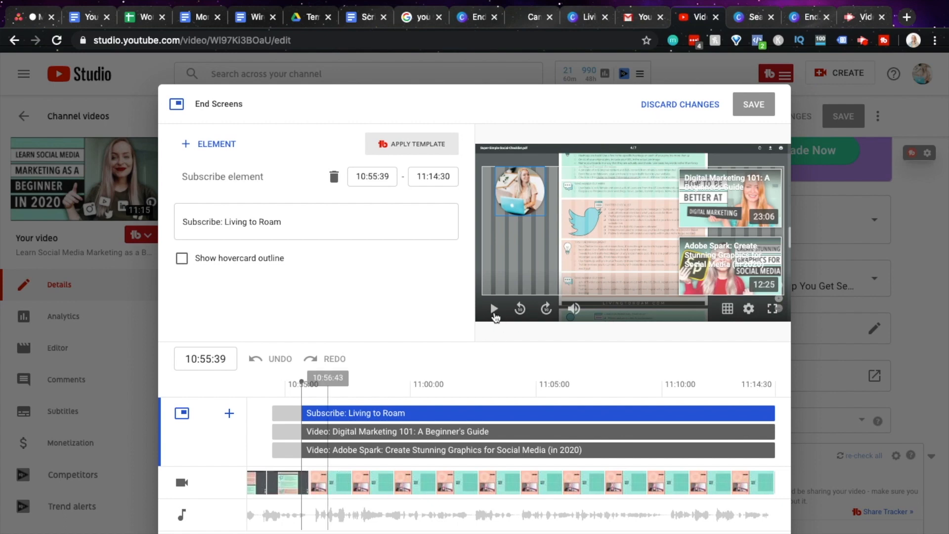
Preview the end screen and try shifting the Subscribe element within the dotted circle before returning it to its original position
left_click(494, 310)
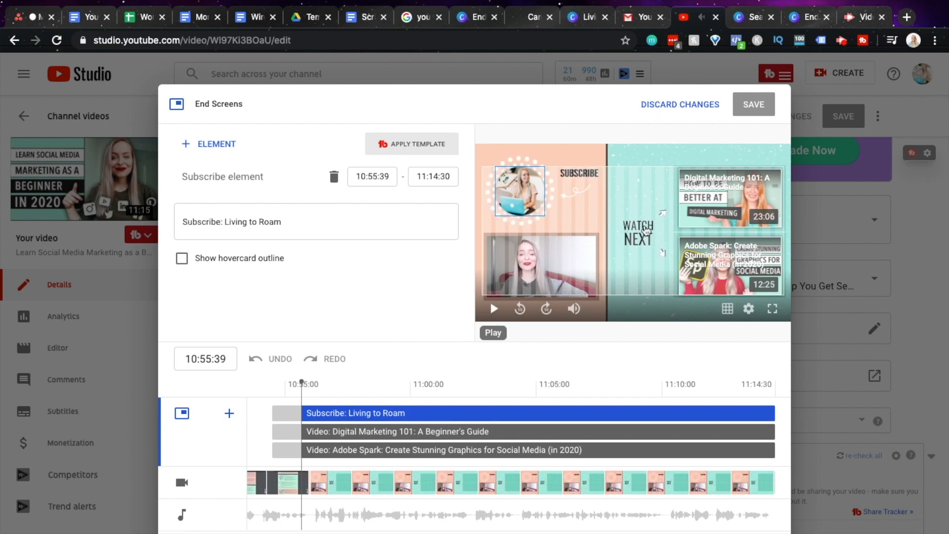
mouse_move(522, 193)
left_mouse_down()
mouse_move(553, 225)
mouse_move(528, 188)
left_mouse_up()
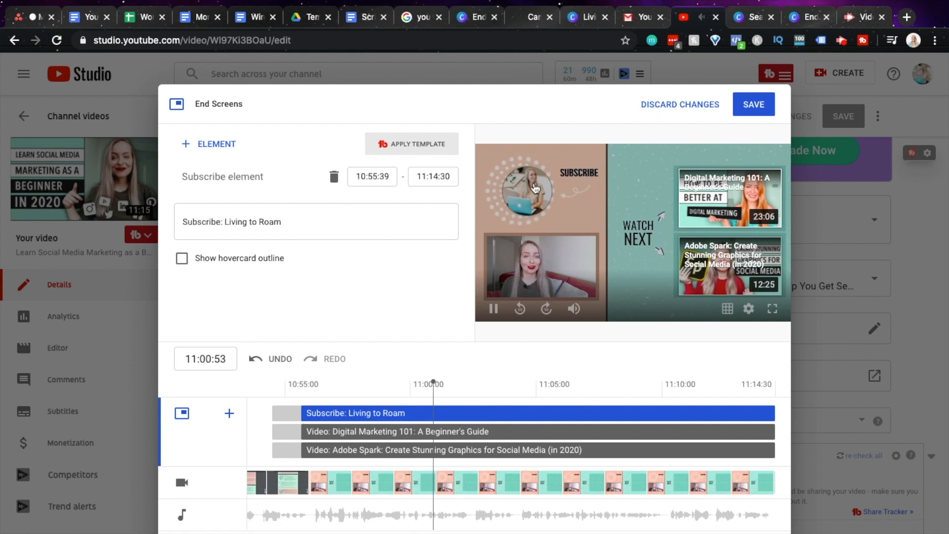
left_click_drag(533, 195, 524, 193)
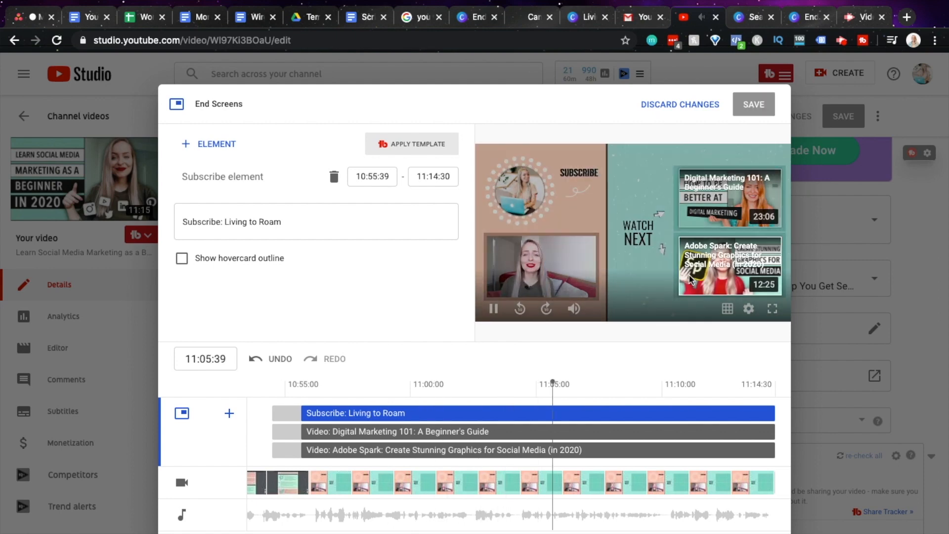
left_click(496, 312)
Try adjusting the Digital Marketing 101: A Beginner's Guide video element over the upper Watch Next box
left_click(740, 205)
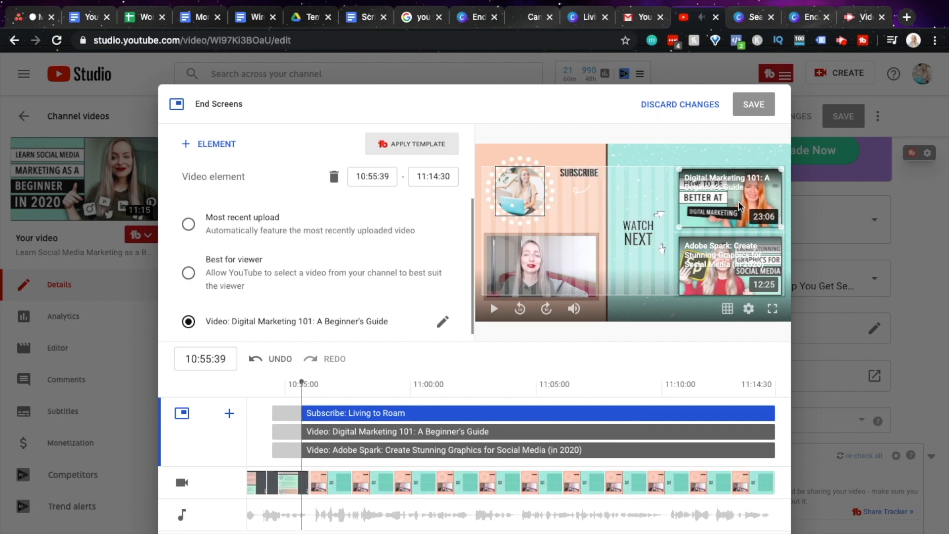
left_click_drag(652, 244, 685, 221)
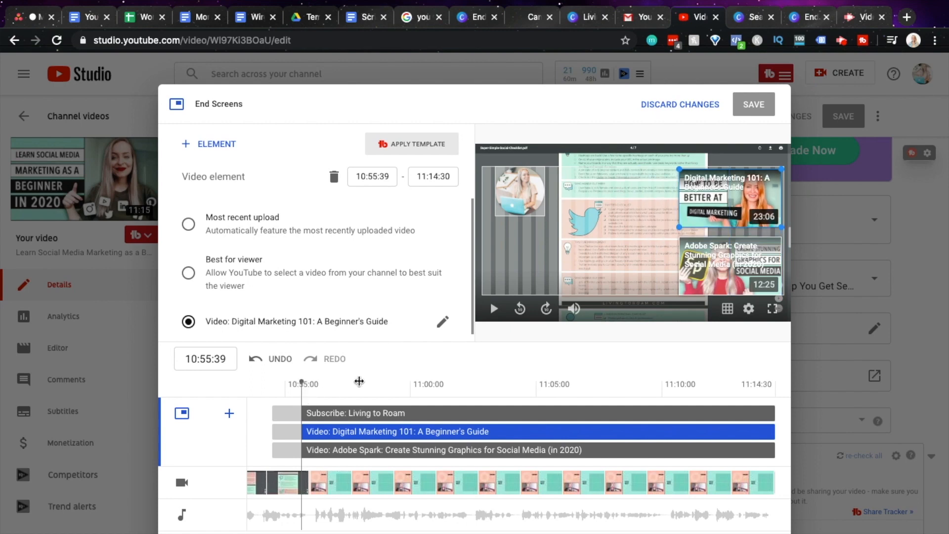
left_click(359, 380)
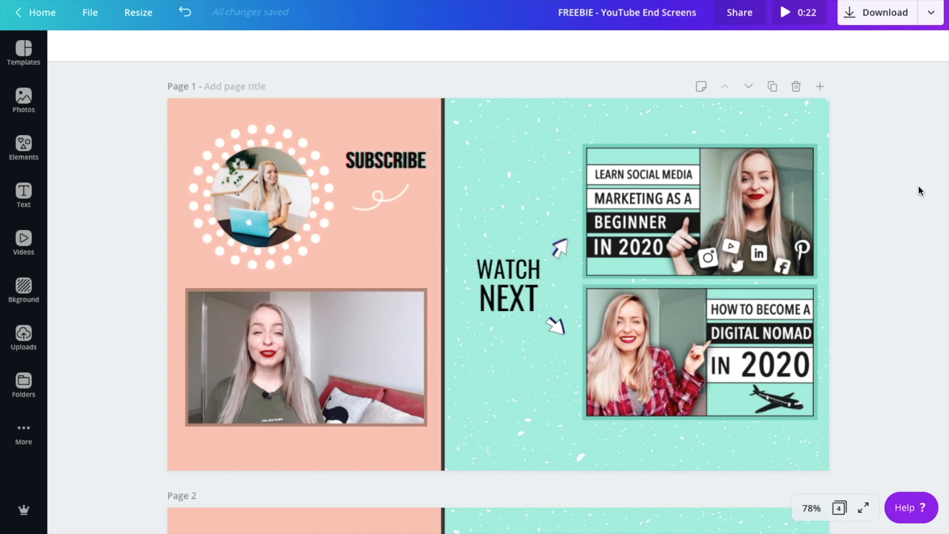
Switch to the Canva design FREEBIE - YouTube End Screens and look through its four pages, from the filled examples to the blank layouts
scroll(920, 191, "down", 2)
scroll(920, 191, "down", 7)
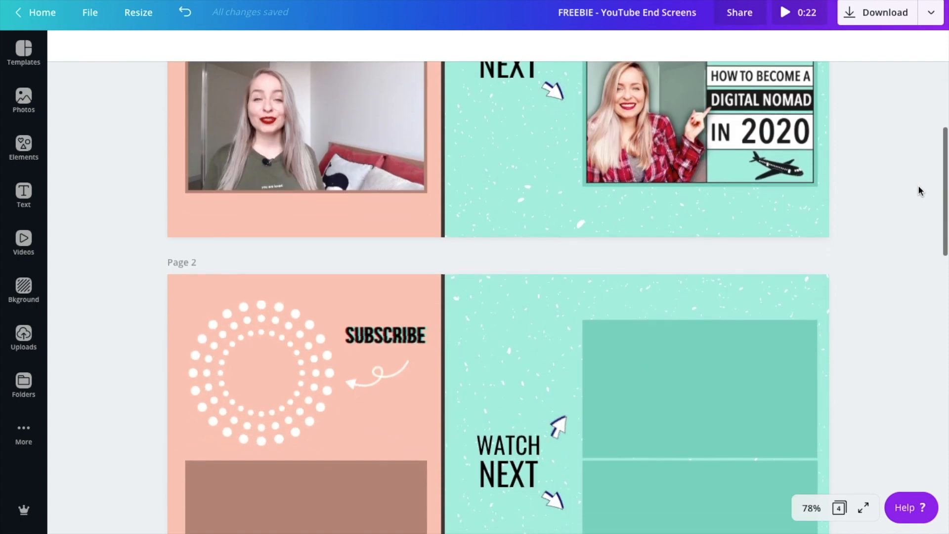
scroll(829, 350, "down", 8)
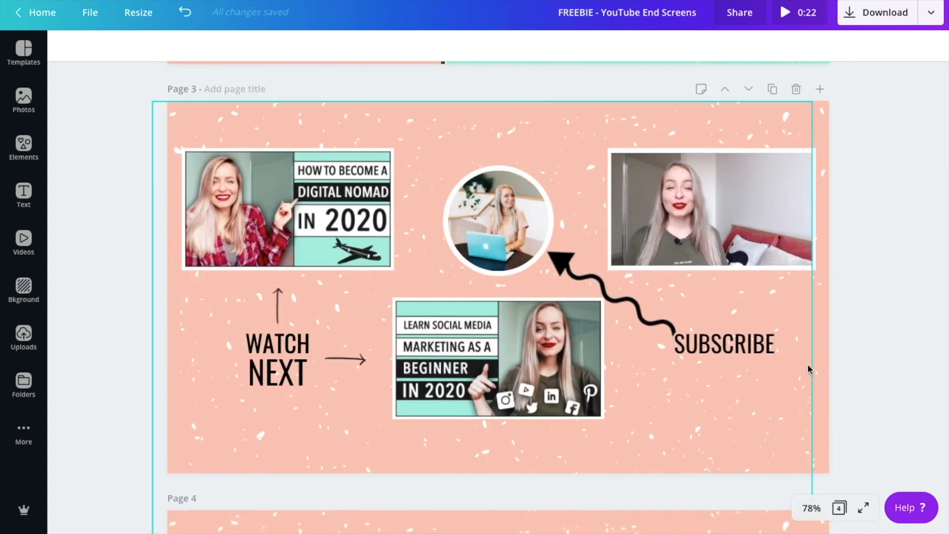
scroll(807, 369, "down", 2)
scroll(808, 369, "down", 6)
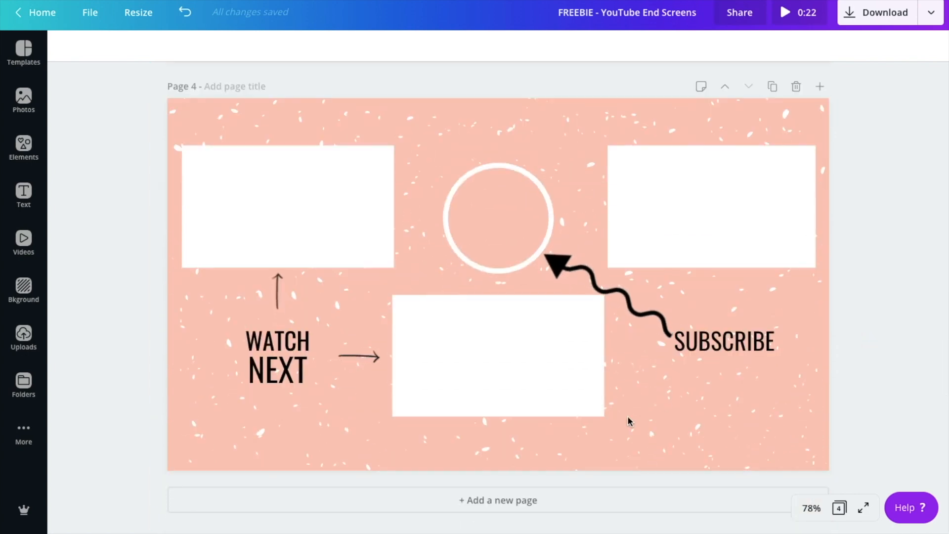
Open the shared Canva end screen template and advance its preview to the second page
left_click(531, 509)
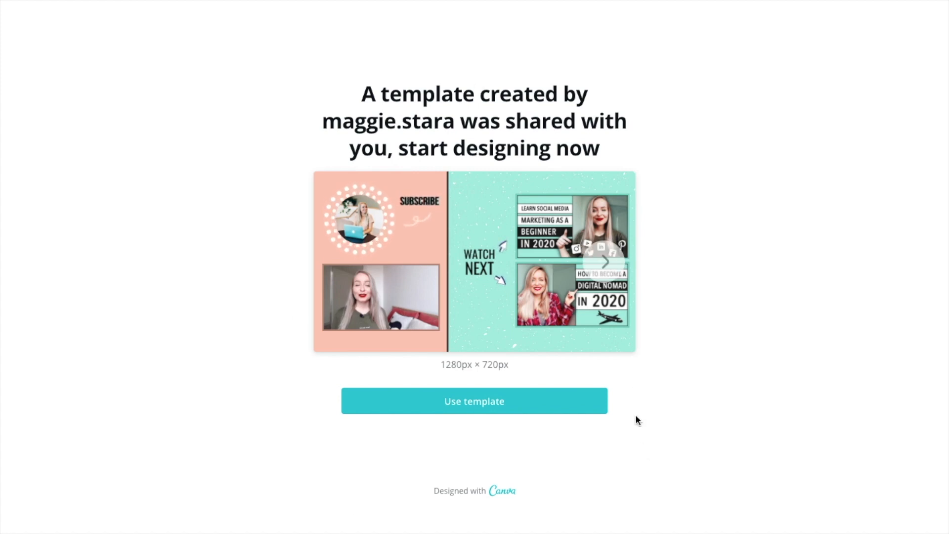
left_click(603, 262)
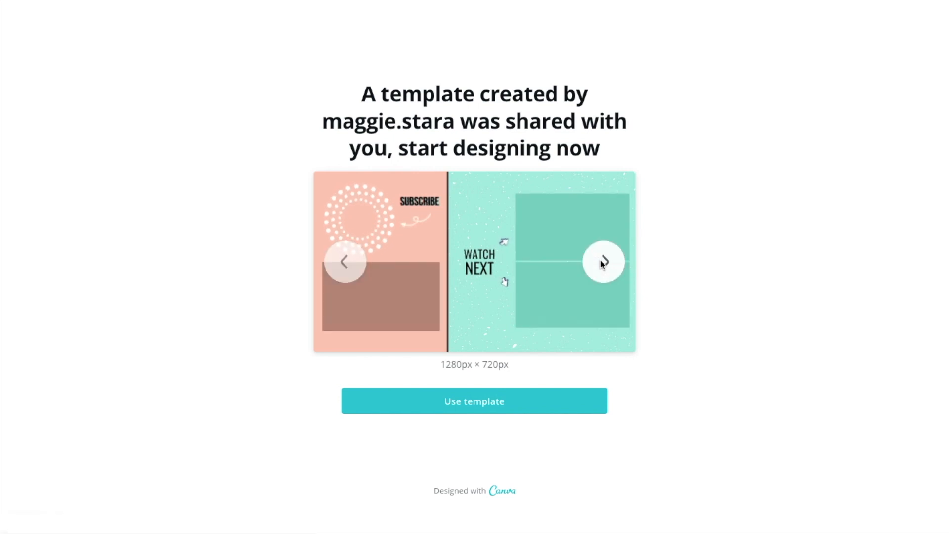